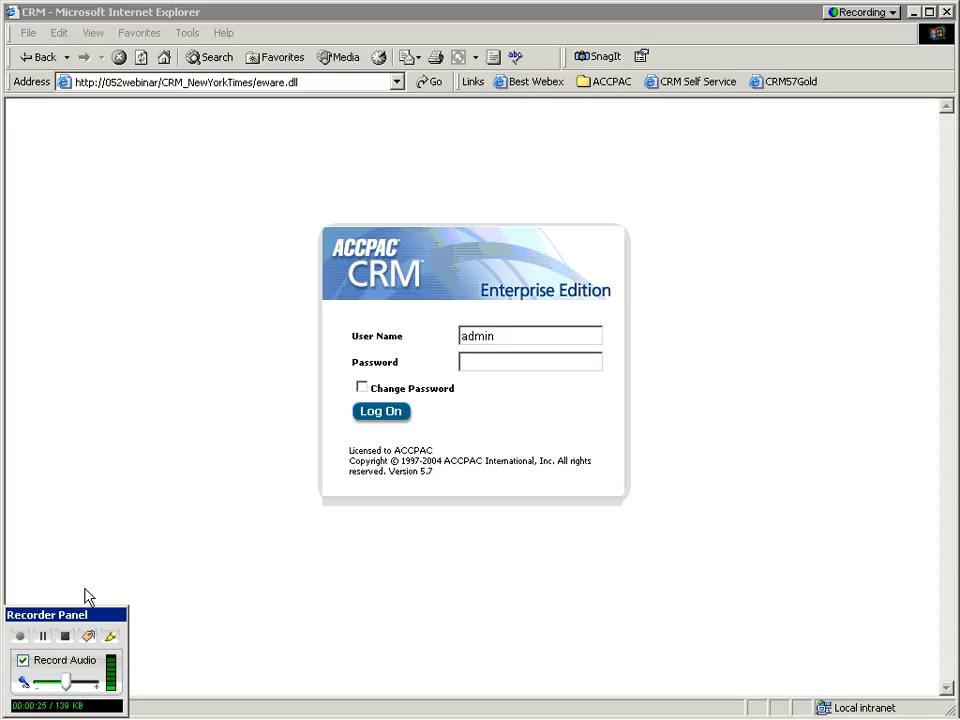
Step: Log on to the CRM and open the Key Attributes page in the Advanced Customization area of Administration
{"action": "left_click", "coordinate": [381, 416]}
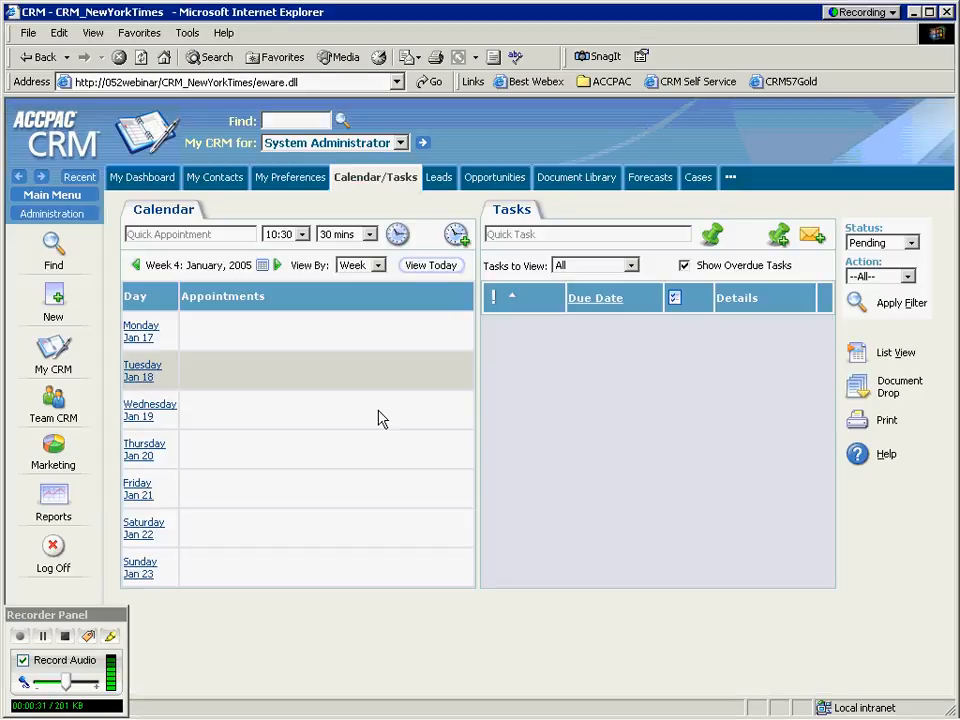
{"action": "left_click", "coordinate": [44, 216]}
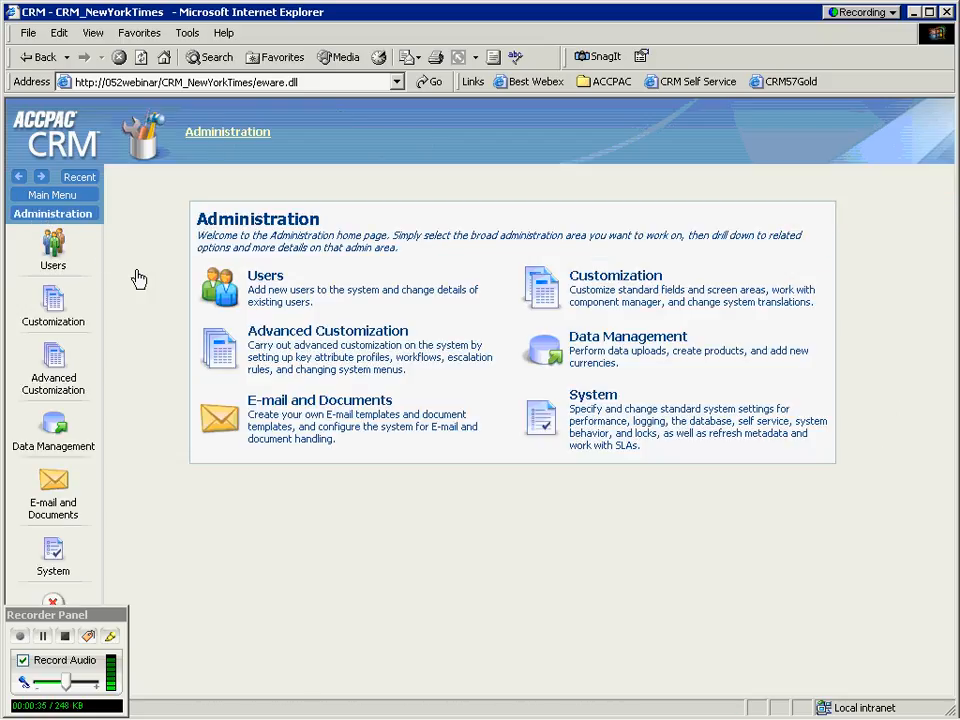
{"action": "left_click", "coordinate": [53, 365]}
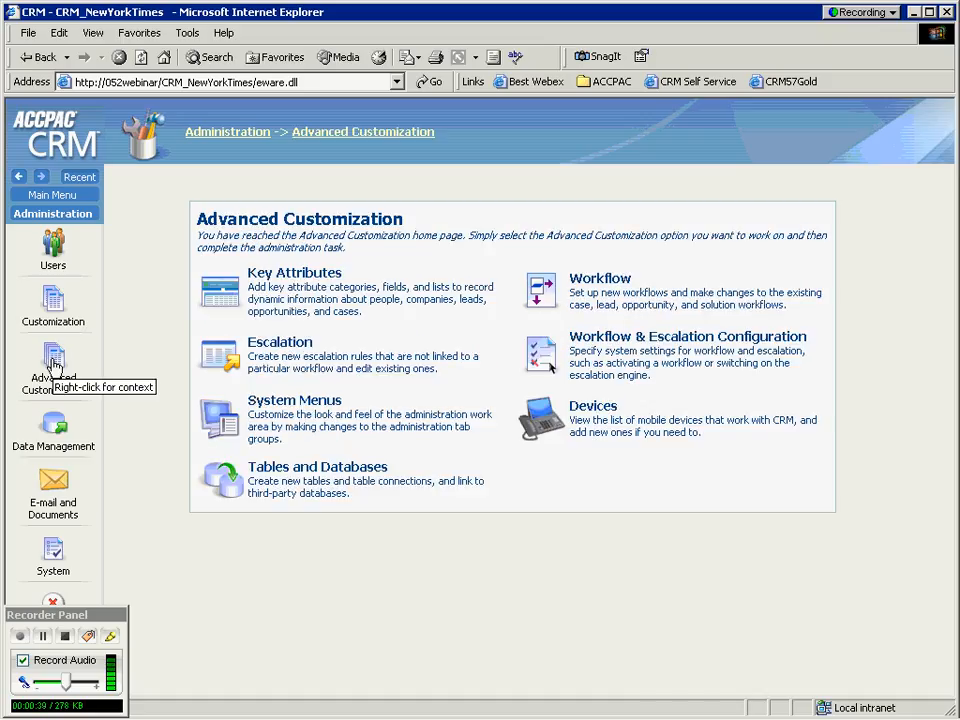
{"action": "left_click", "coordinate": [218, 297]}
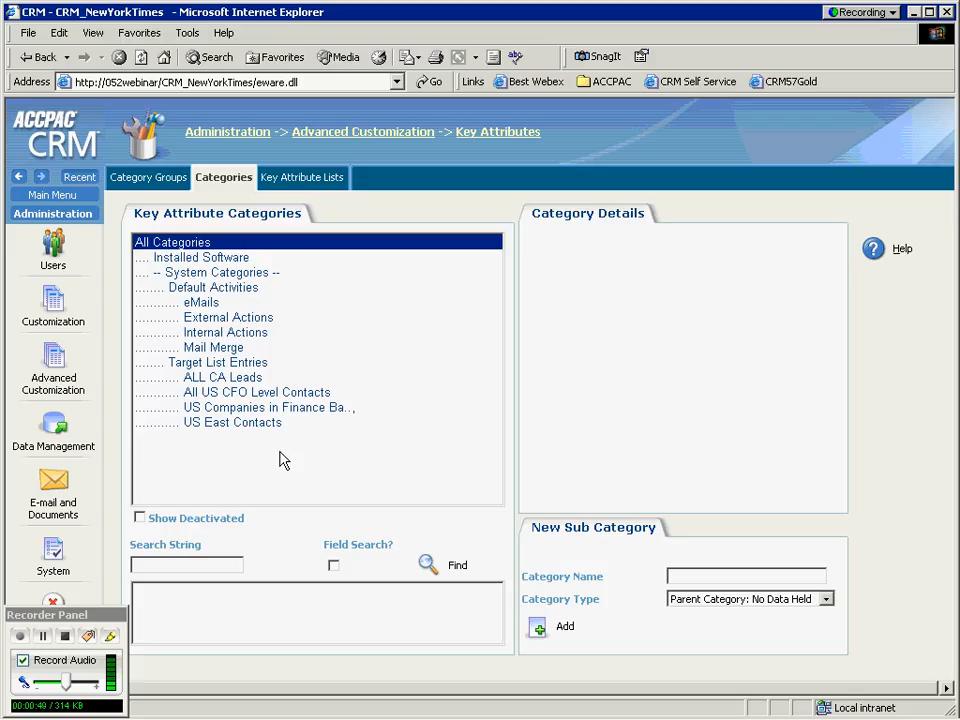
Step: Examine the Installed Software category details, the available category group types, and the page of existing key attribute lists
{"action": "left_click", "coordinate": [237, 260]}
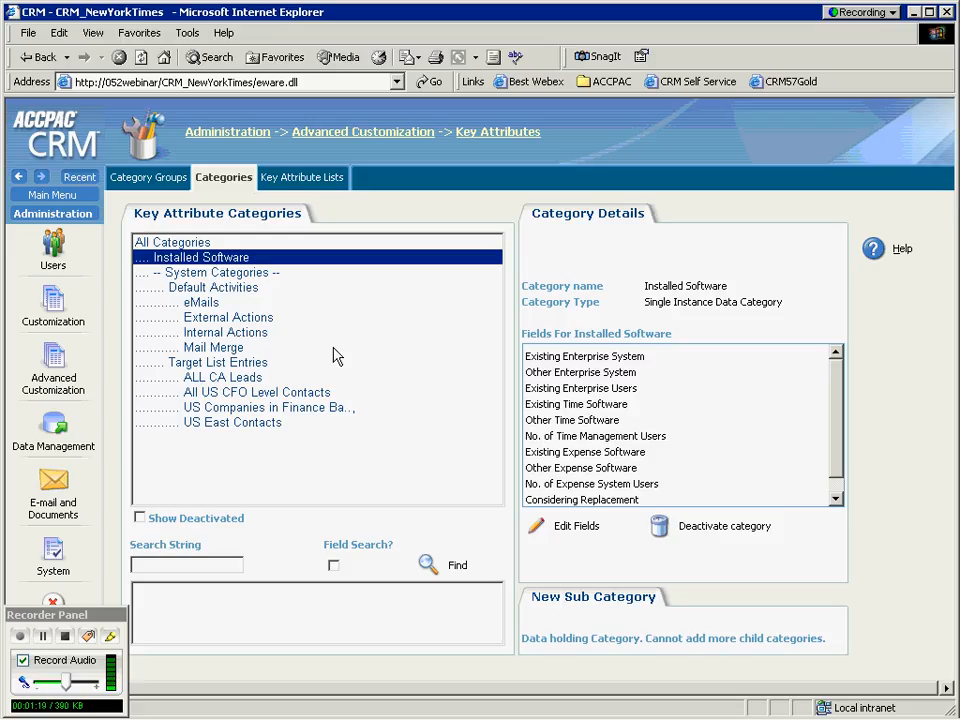
{"action": "left_click", "coordinate": [199, 245]}
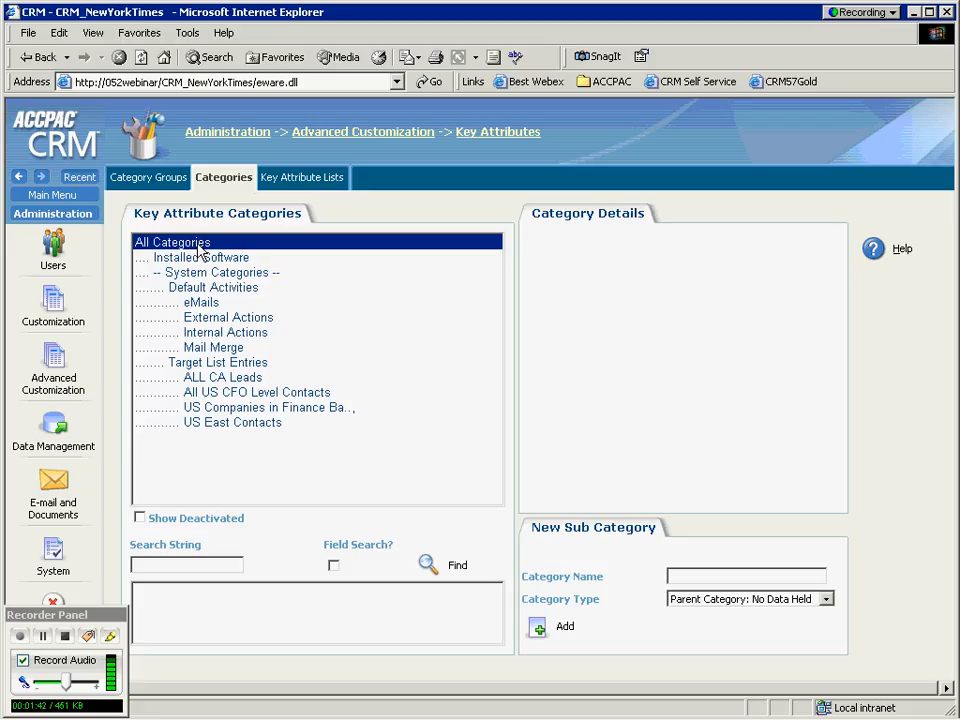
{"action": "left_click", "coordinate": [145, 180]}
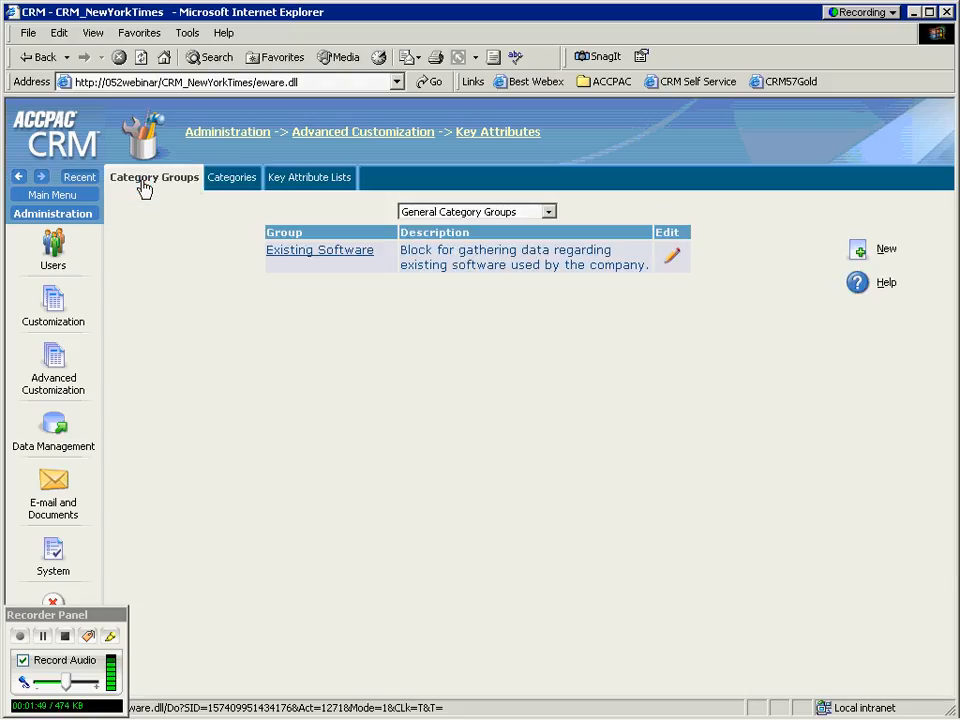
{"action": "left_click", "coordinate": [548, 212]}
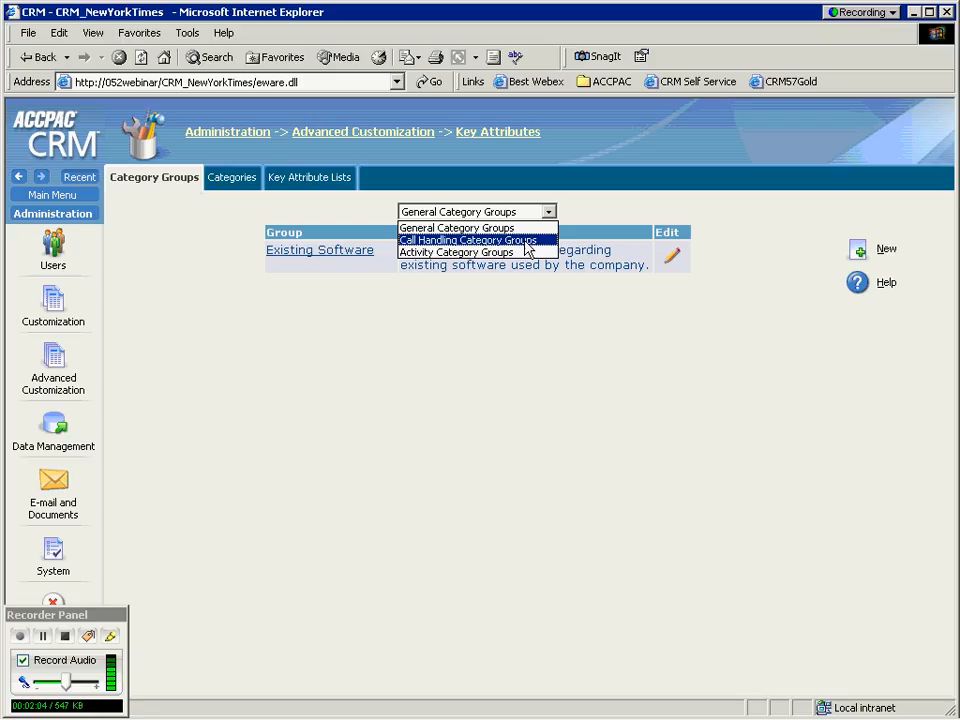
{"action": "left_click", "coordinate": [549, 212]}
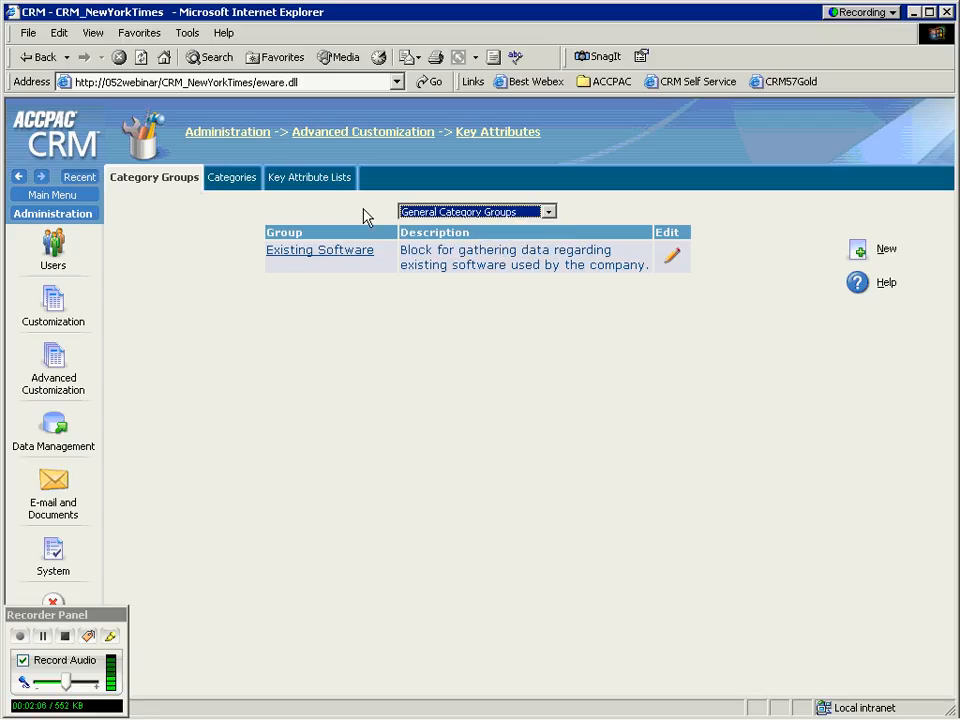
{"action": "left_click", "coordinate": [233, 180]}
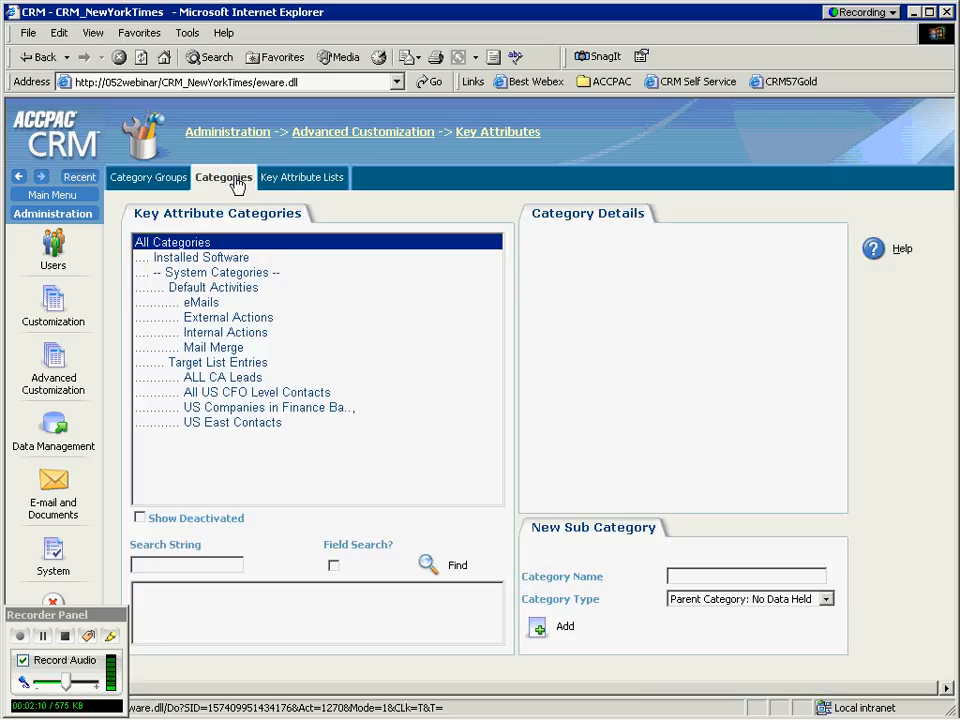
{"action": "left_click", "coordinate": [309, 184]}
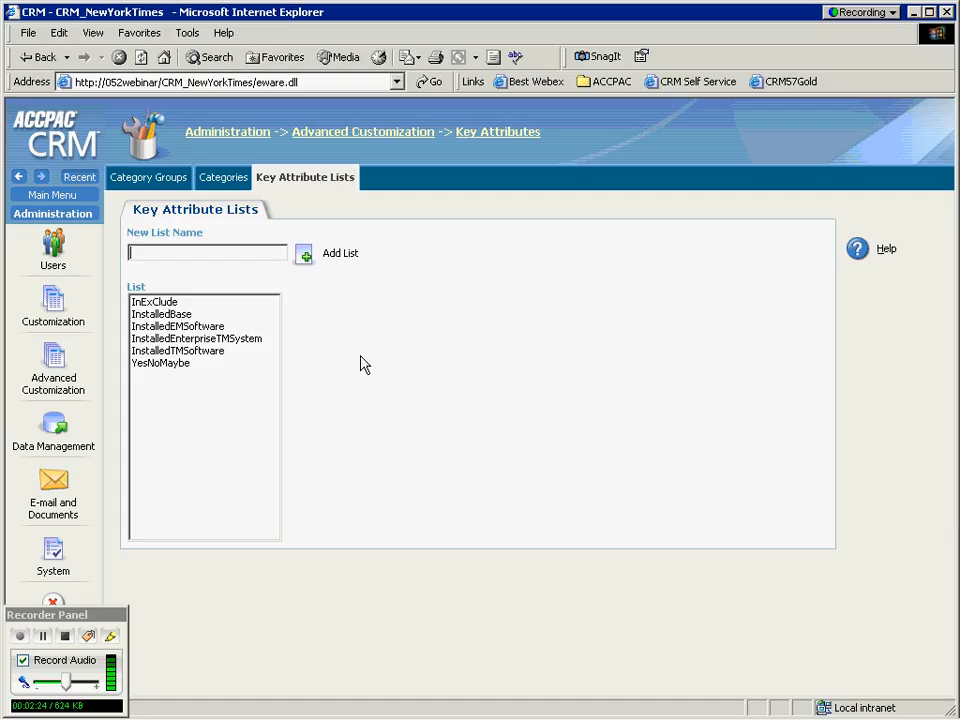
Step: Compare the tradeshow value question's answers in the Key_Attribute_Lists Excel workbook with the entries of the CRM's YesNoMaybe list
{"action": "key", "text": "alt+Tab"}
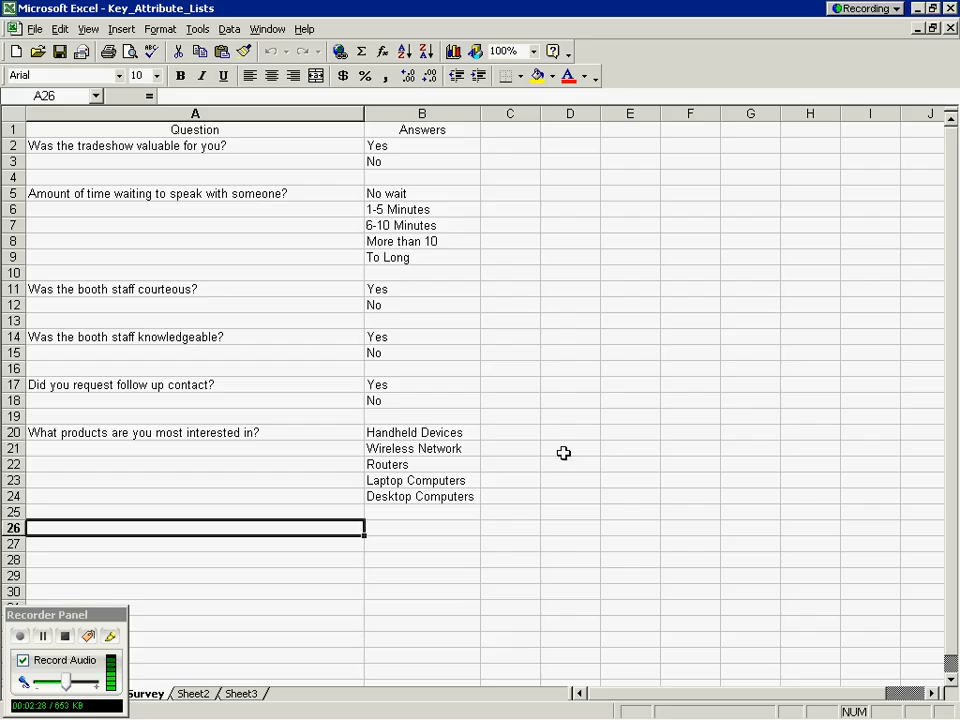
{"action": "left_click", "coordinate": [181, 148]}
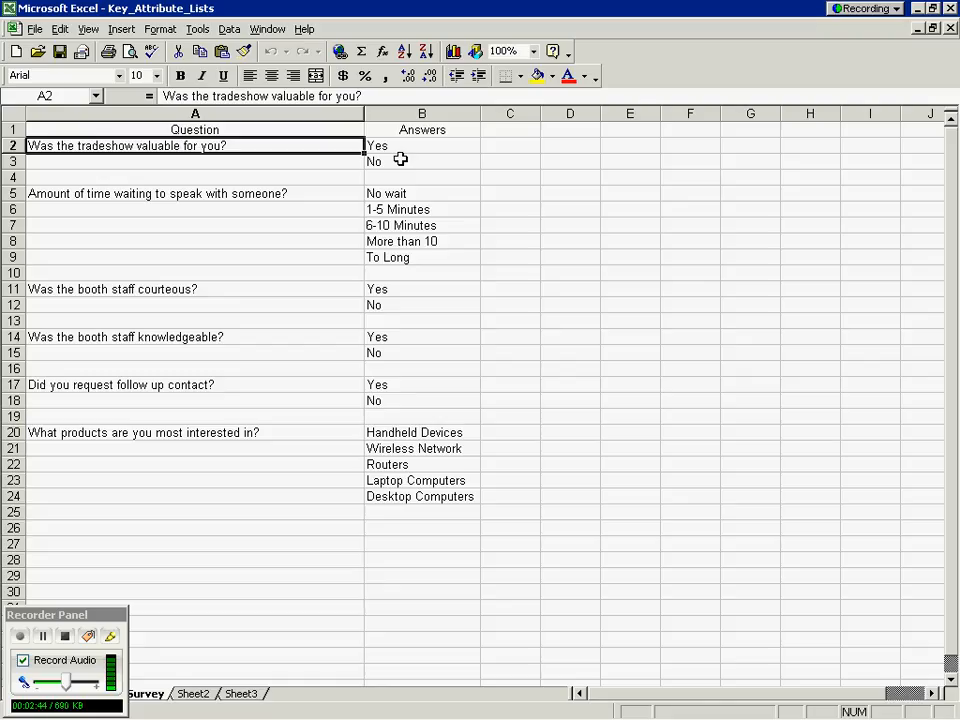
{"action": "key", "text": "alt+Tab"}
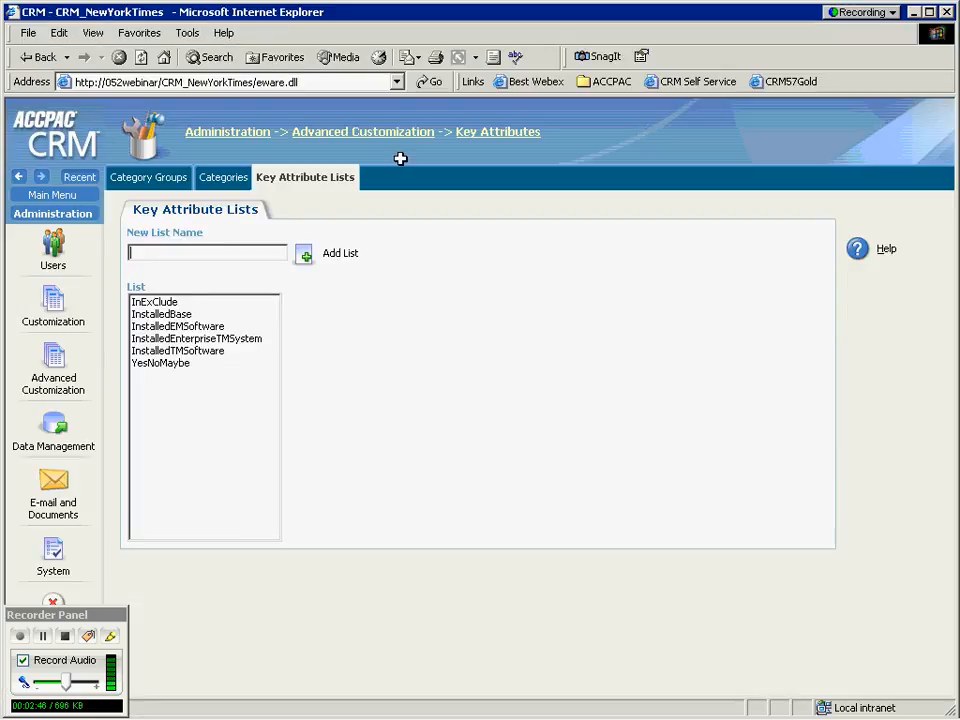
{"action": "left_click", "coordinate": [303, 259]}
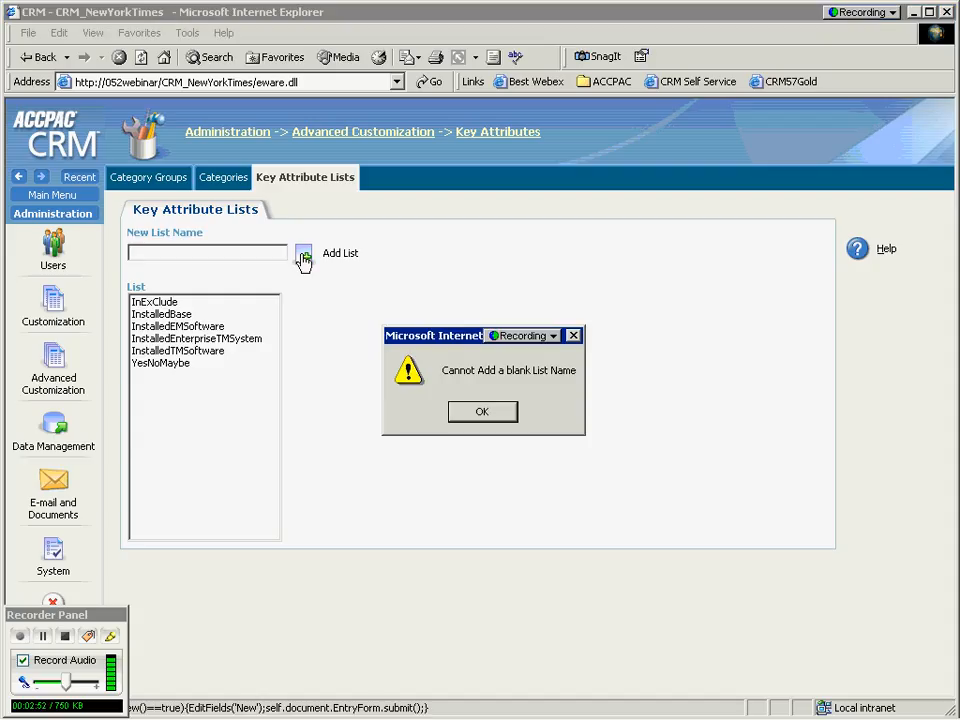
{"action": "left_click", "coordinate": [481, 412]}
{"action": "key", "text": "alt+Tab"}
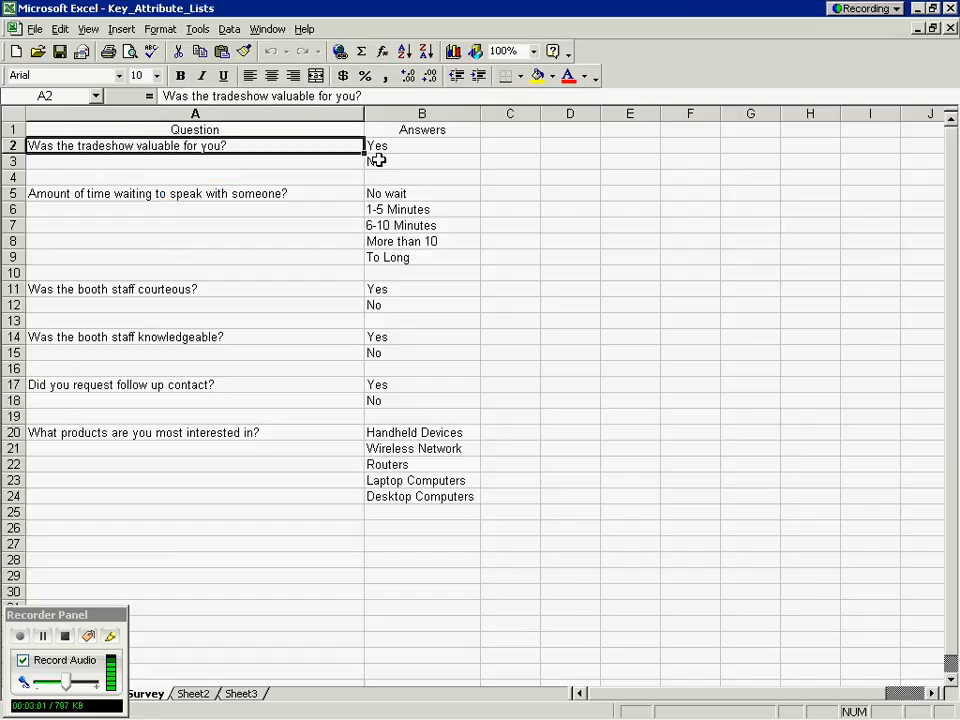
{"action": "key", "text": "alt+Tab"}
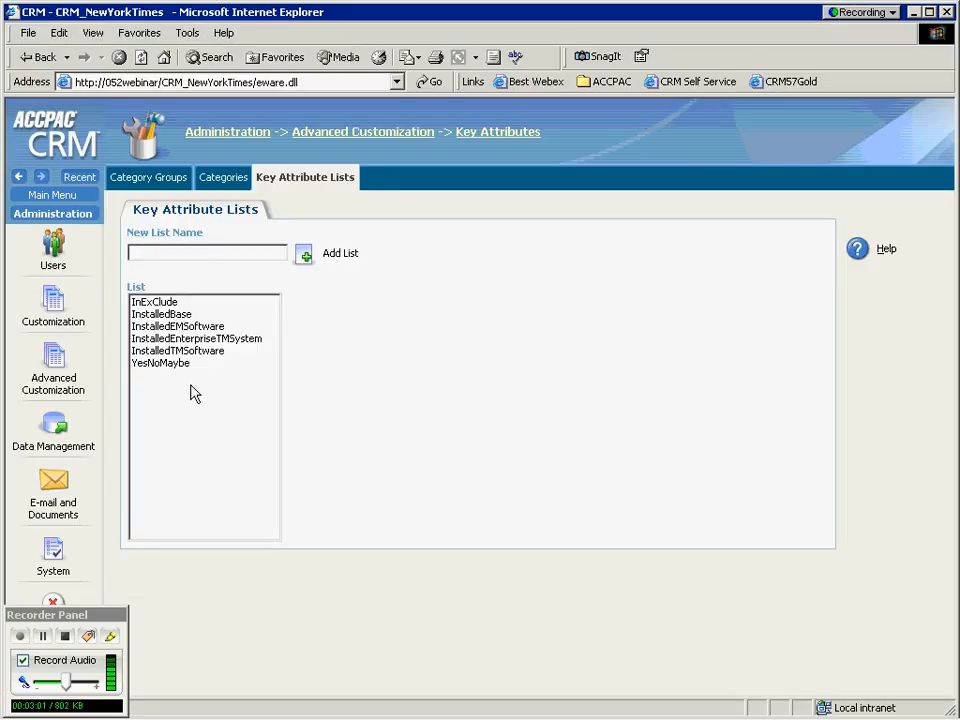
{"action": "left_click", "coordinate": [165, 364]}
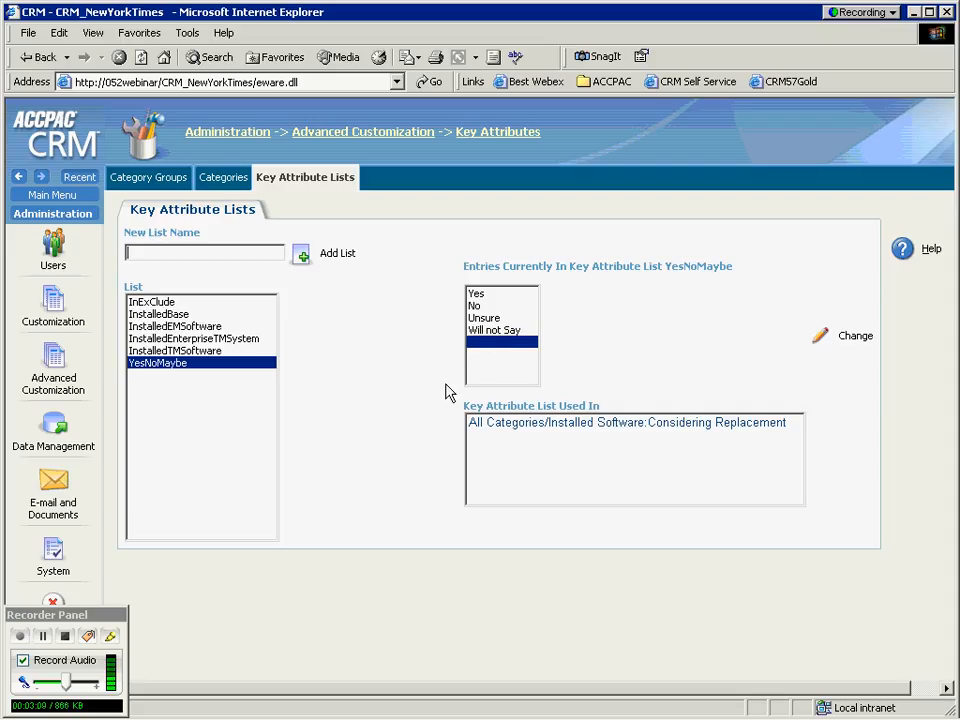
Step: Check the waiting-time question in the Excel survey and add a key attribute list named timewaiting in the CRM
{"action": "key", "text": "alt+Tab"}
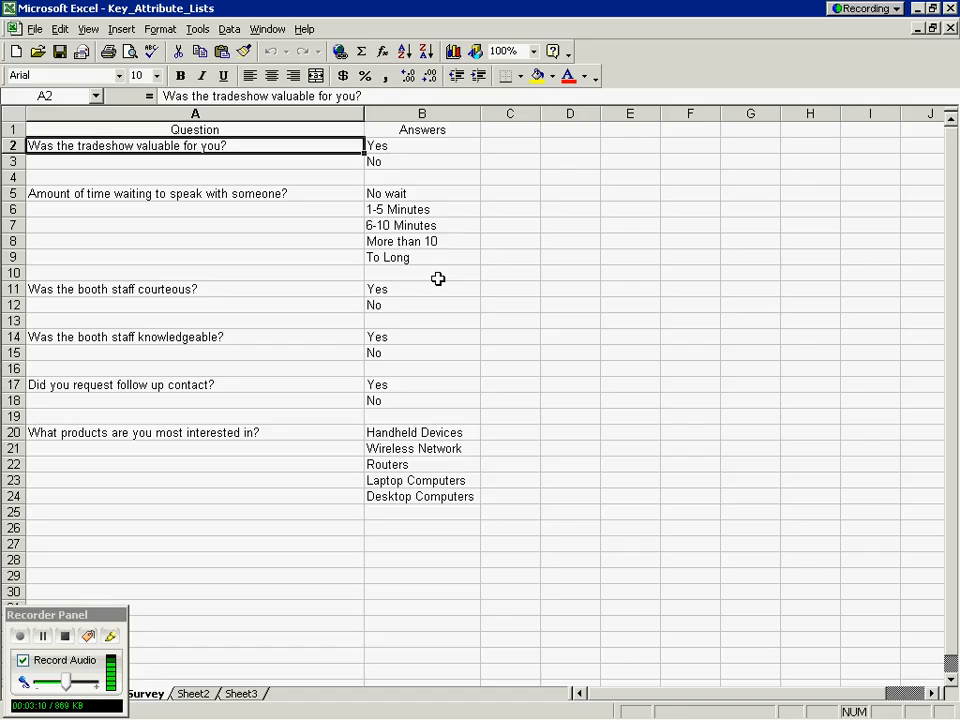
{"action": "left_click", "coordinate": [208, 194]}
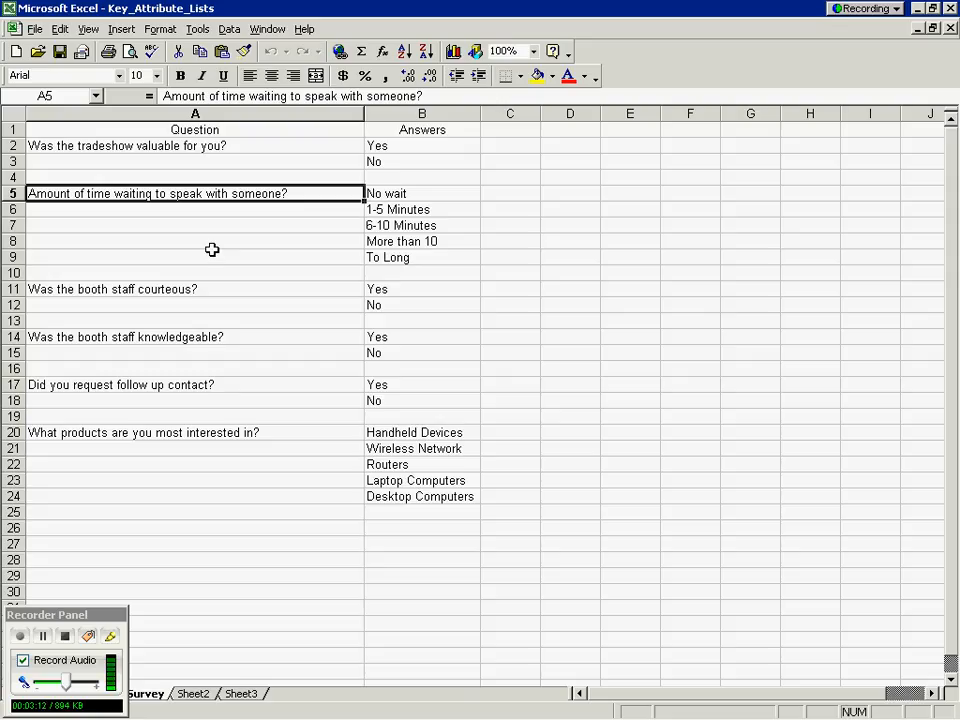
{"action": "key", "text": "alt+Tab"}
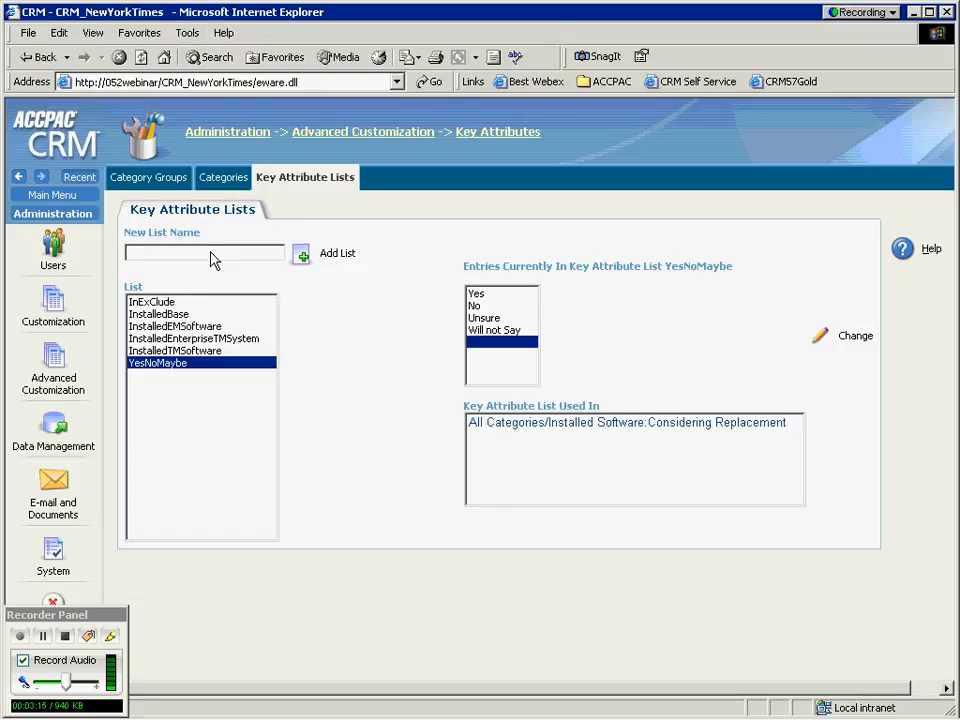
{"action": "left_click", "coordinate": [199, 255]}
{"action": "type", "text": "timewaiting"}
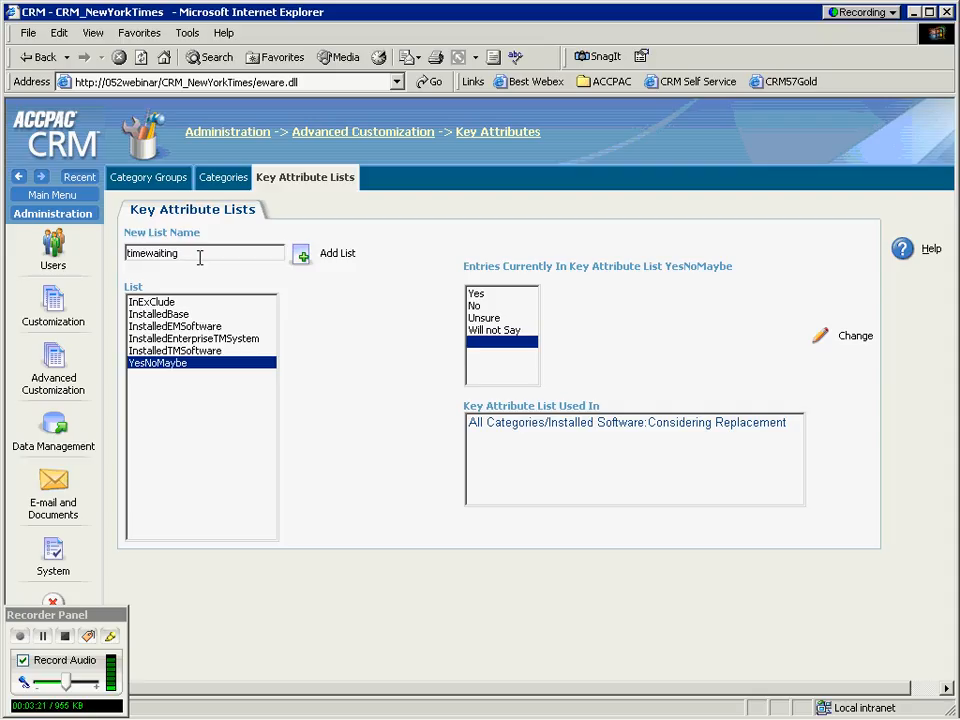
{"action": "left_click", "coordinate": [301, 257]}
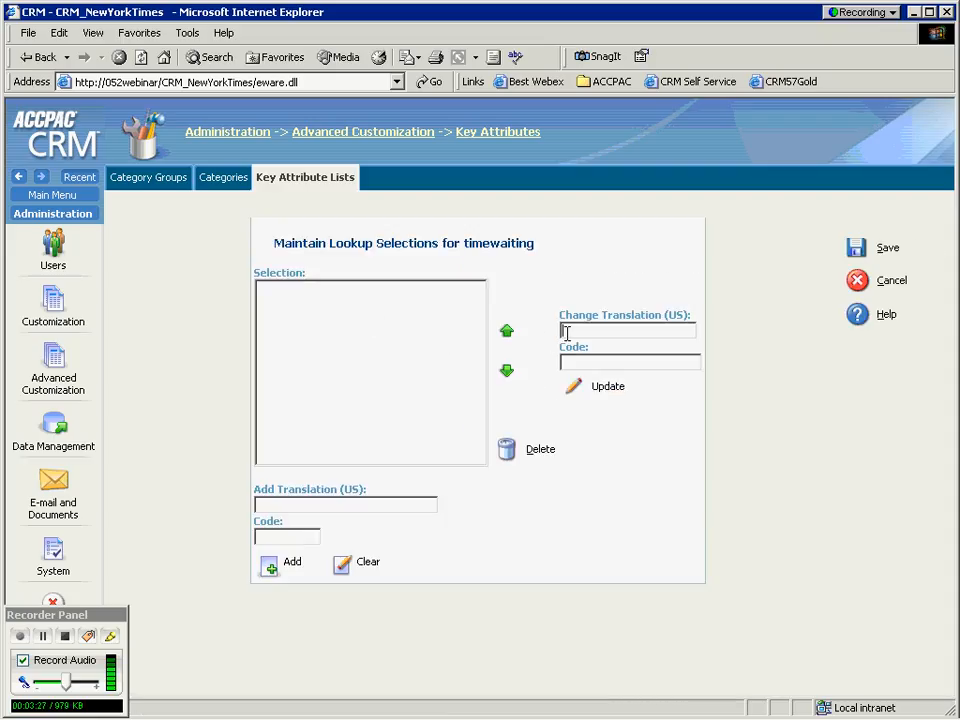
Step: Look up the first waiting-time answer in Excel and add the timewaiting selection "No Waiting" with code nowait in the CRM
{"action": "key", "text": "alt+Tab"}
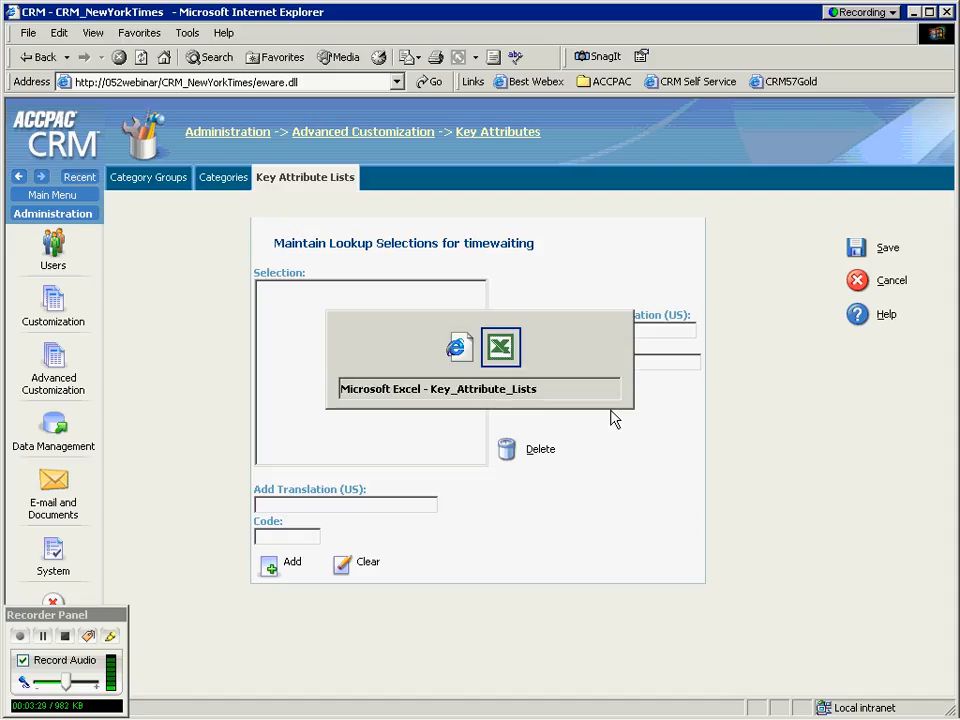
{"action": "key", "text": "Right"}
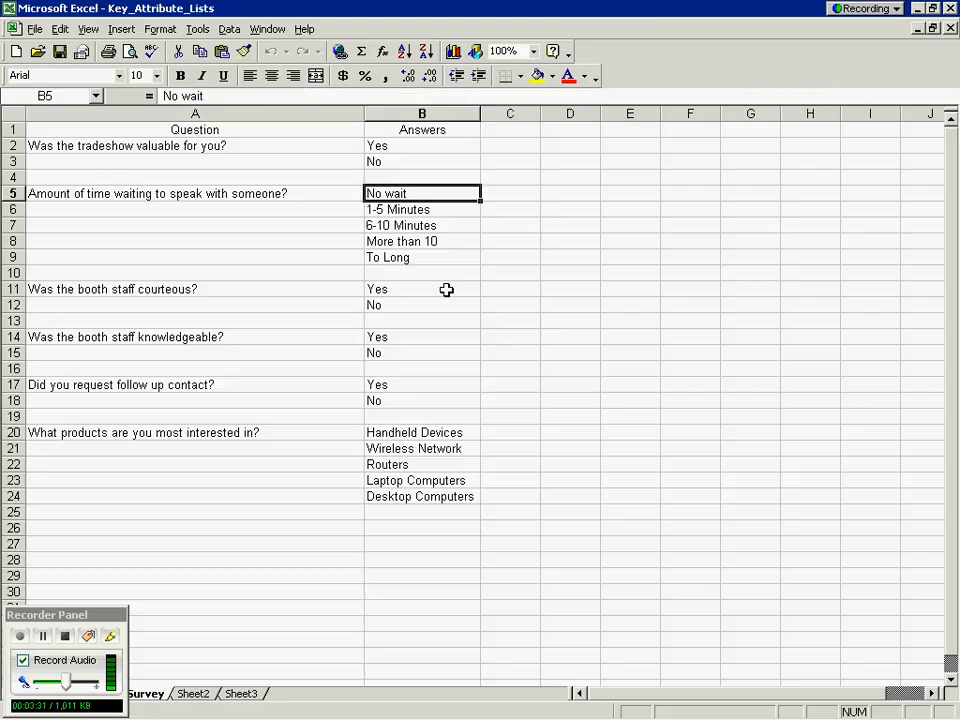
{"action": "key", "text": "alt+Tab"}
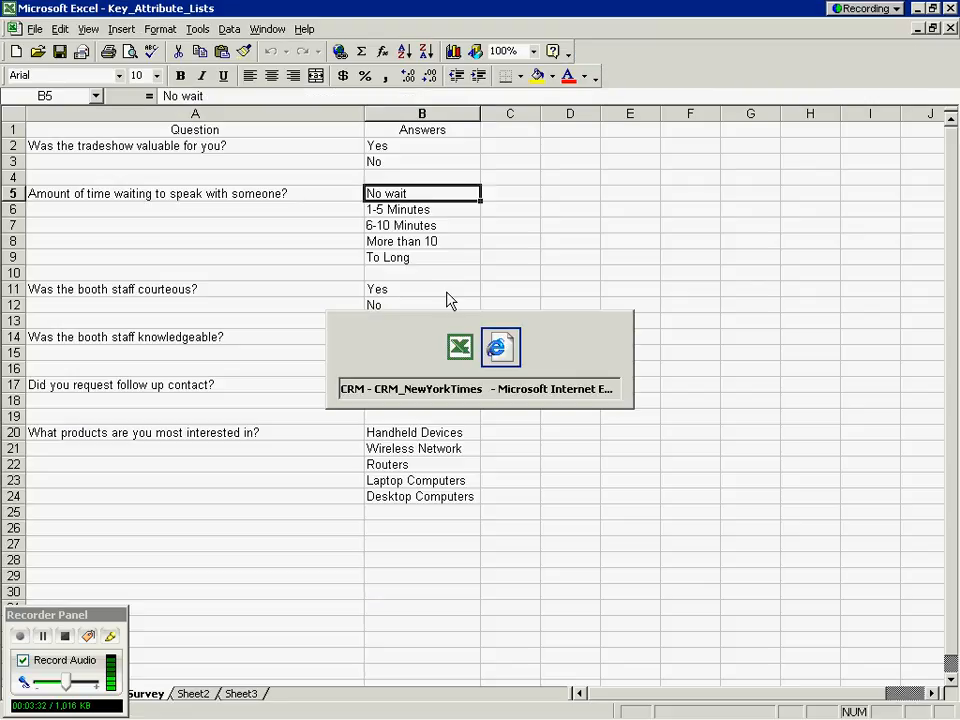
{"action": "type", "text": "Not"}
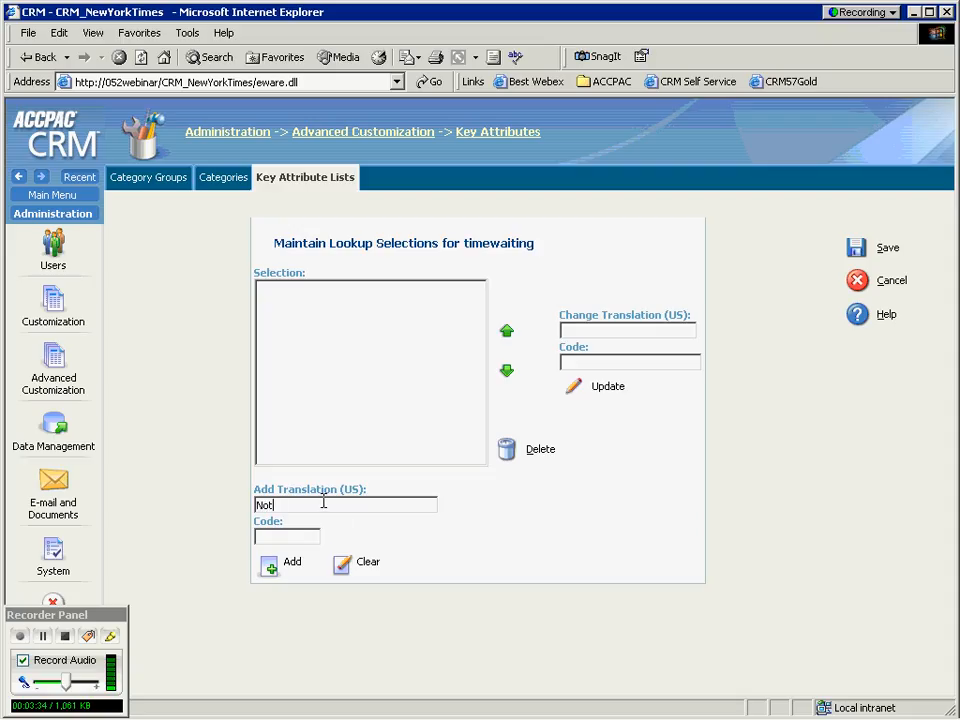
{"action": "key", "text": "BackSpace"}
{"action": "type", "text": "Waiting"}
{"action": "type", "text": "nowait"}
{"action": "left_click", "coordinate": [268, 567]}
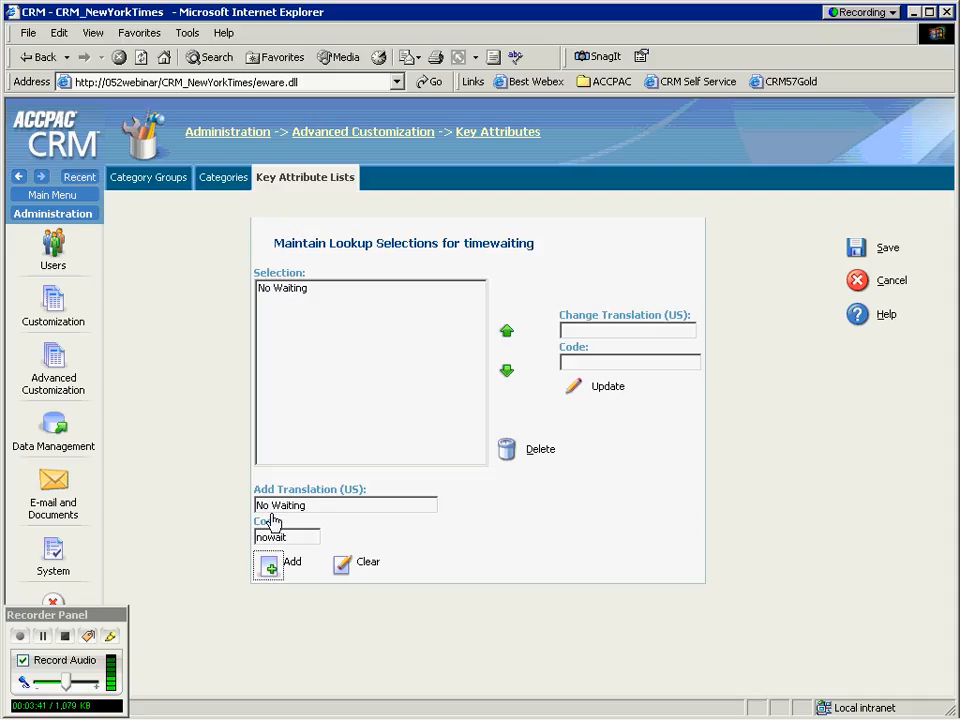
{"action": "left_click", "coordinate": [316, 507]}
{"action": "key", "text": "shift+Left"}
{"action": "key", "text": "shift+Left"}
{"action": "key", "text": "shift+Left"}
{"action": "key", "text": "shift+Left"}
{"action": "key", "text": "shift+Left"}
{"action": "key", "text": "shift+Left"}
{"action": "key", "text": "shift+Left"}
{"action": "key", "text": "shift+Left"}
{"action": "key", "text": "shift+Left"}
{"action": "key", "text": "shift+Left"}
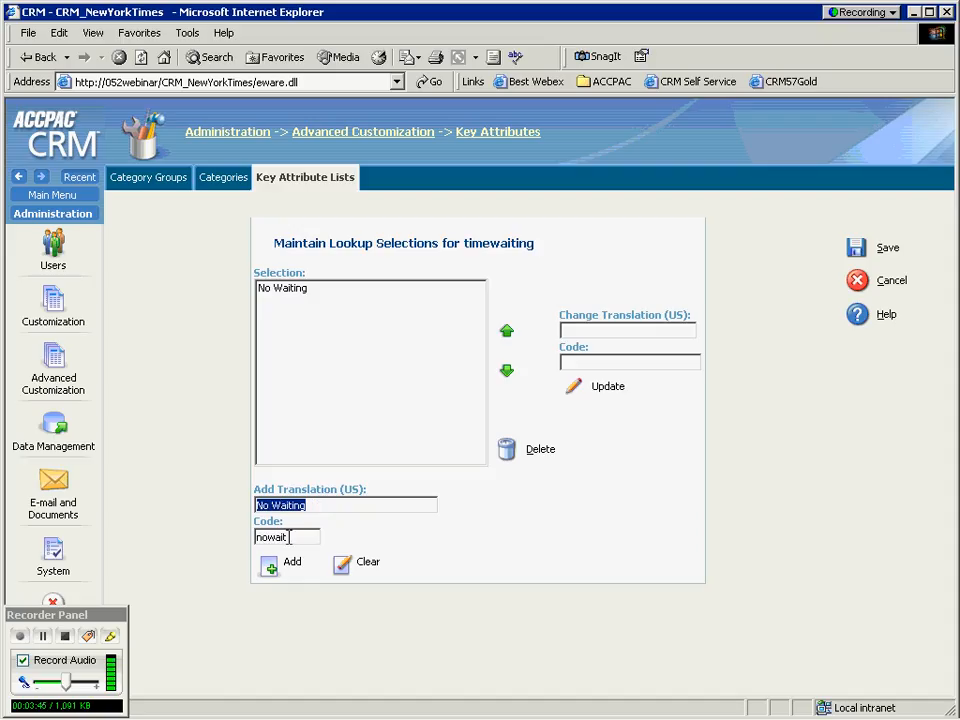
Step: Look up the second waiting-time answer in Excel and add the timewaiting selection "1-5 Minutes" with code 1-5 in the CRM
{"action": "left_click", "coordinate": [282, 539]}
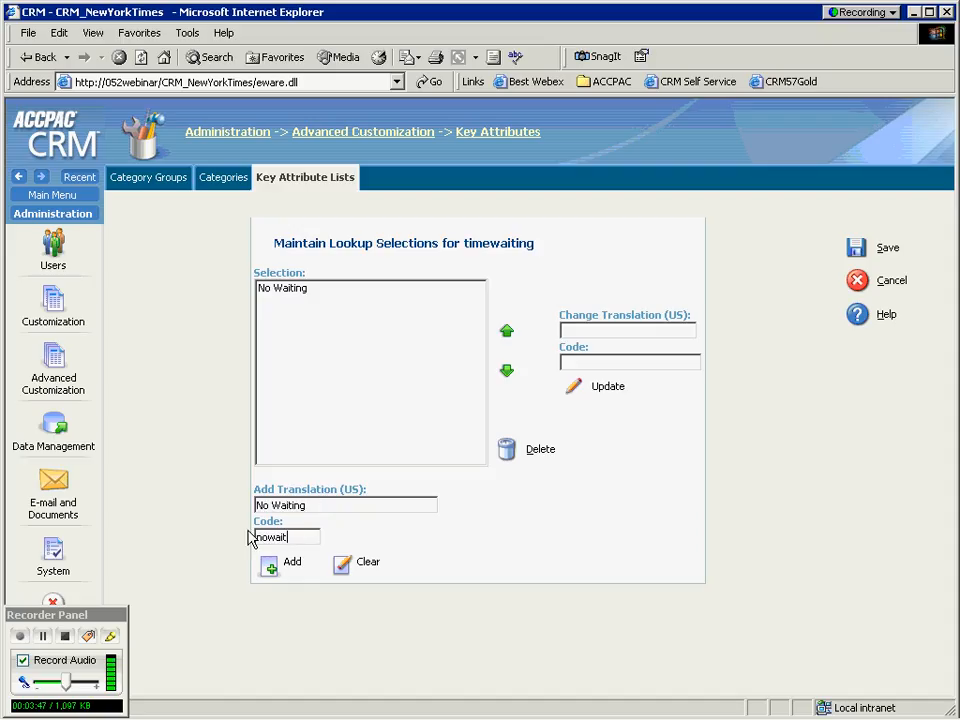
{"action": "key", "text": "alt+Tab"}
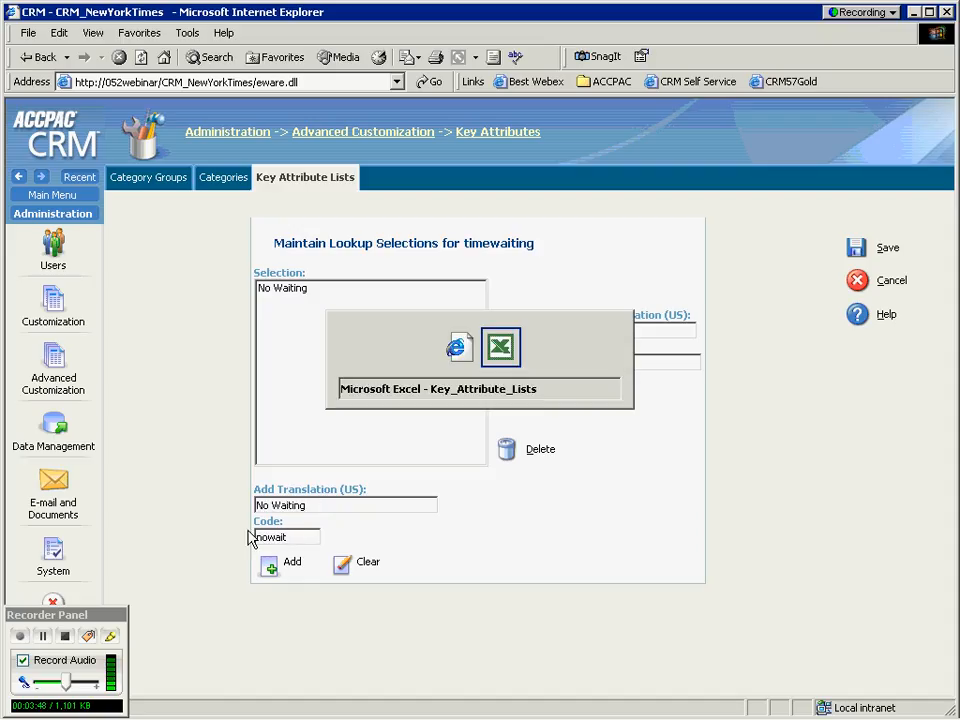
{"action": "key", "text": "alt+Tab"}
{"action": "left_click", "coordinate": [429, 208]}
{"action": "key", "text": "alt+Tab"}
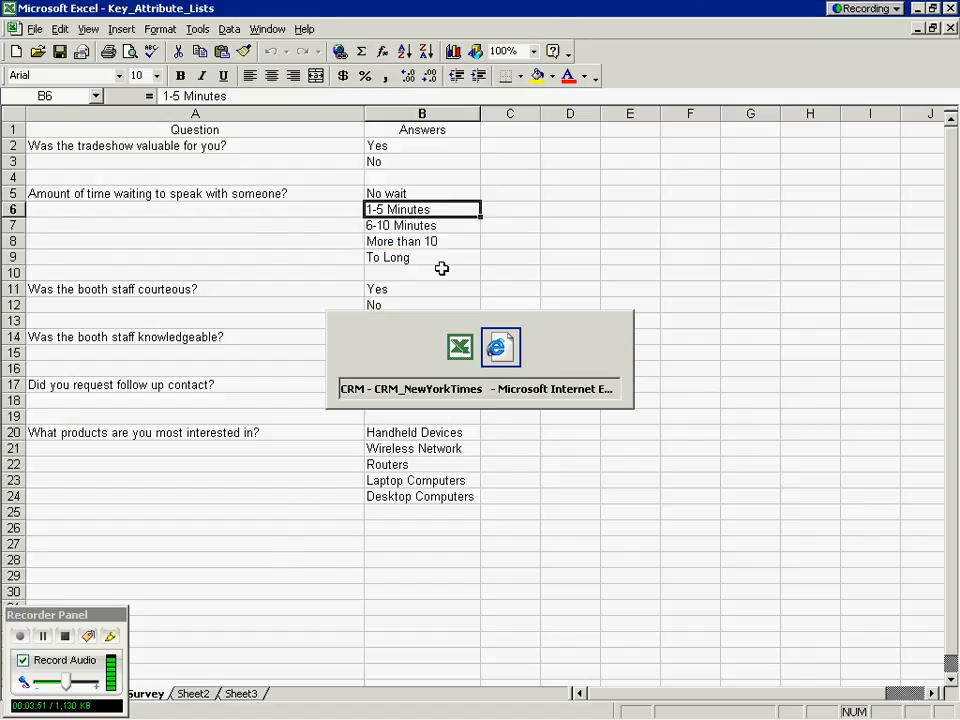
{"action": "key", "text": "shift+Tab"}
{"action": "type", "text": "1"}
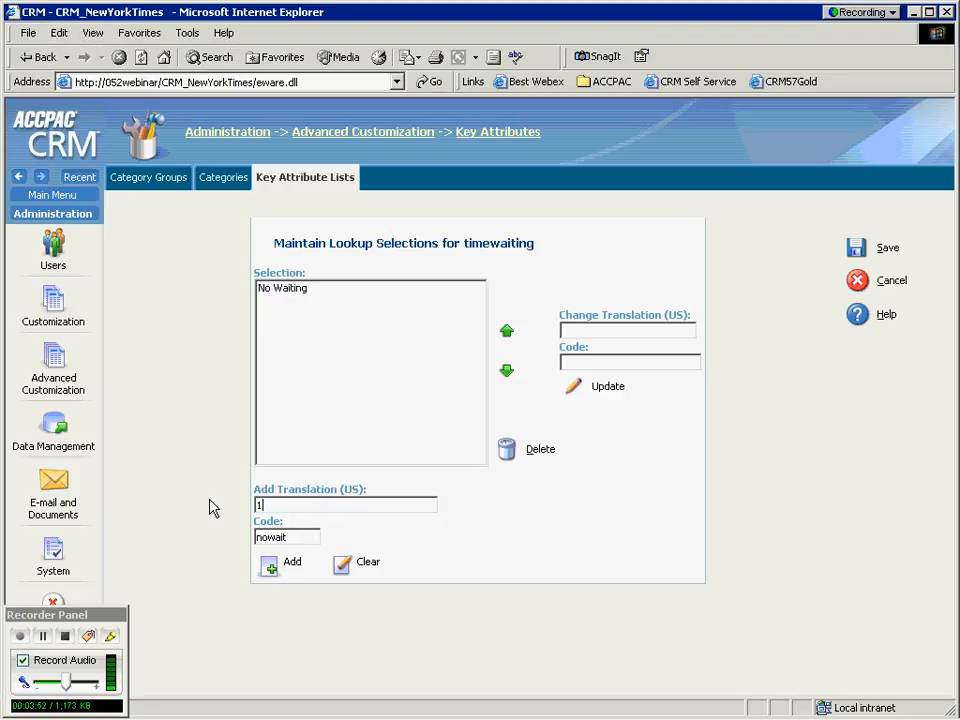
{"action": "type", "text": "-5 Minutes"}
{"action": "key", "text": "Tab"}
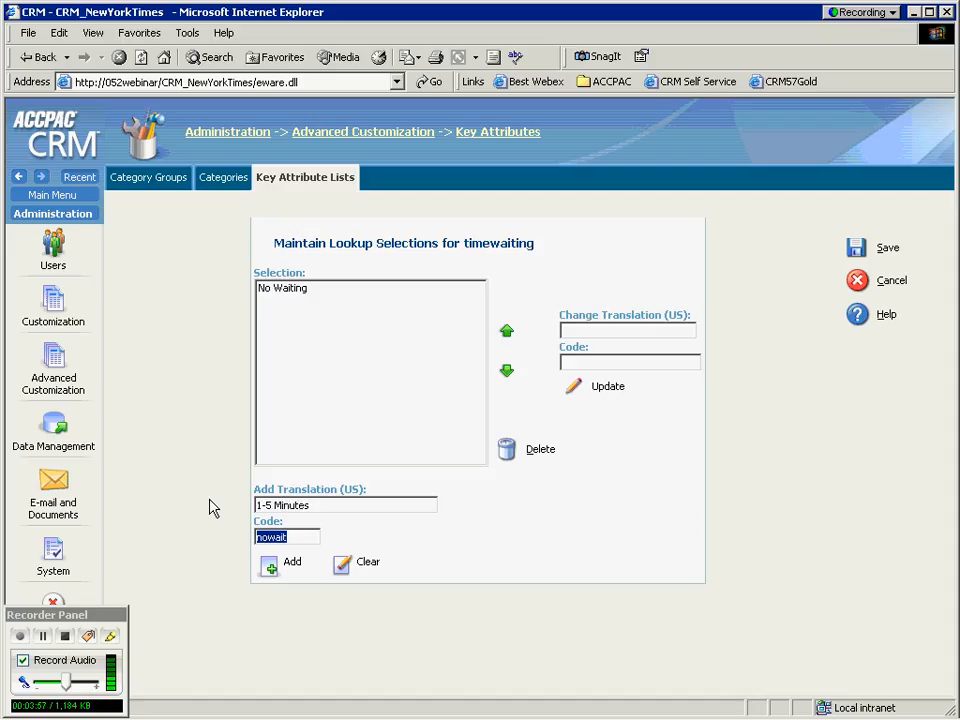
{"action": "type", "text": "1-5"}
{"action": "left_click", "coordinate": [270, 568]}
Step: Look up the third waiting-time answer in Excel and add the timewaiting selection "6-10 Minutes" with code 6-10 in the CRM
{"action": "key", "text": "alt+Tab"}
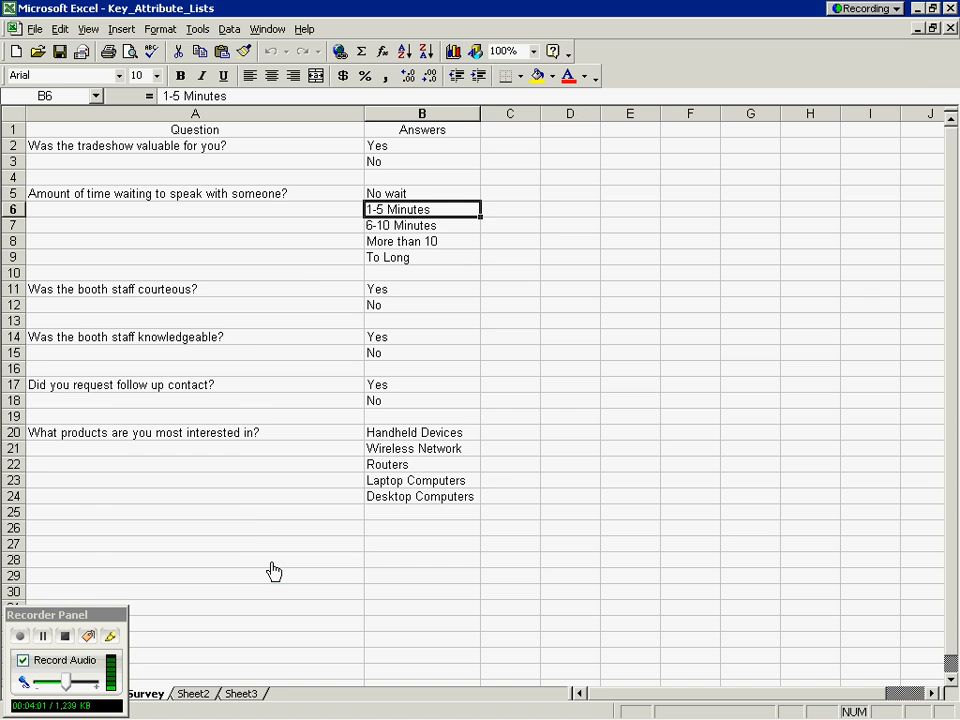
{"action": "left_click", "coordinate": [394, 224]}
{"action": "key", "text": "alt+Tab"}
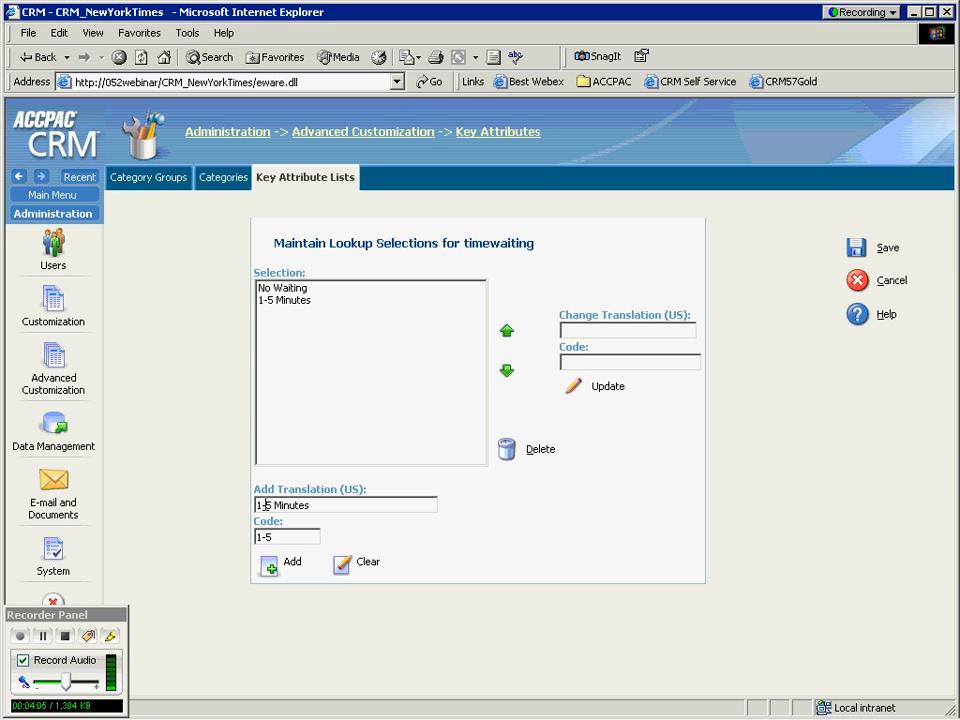
{"action": "left_click_drag", "start_coordinate": [266, 505], "coordinate": [244, 504]}
{"action": "type", "text": "6-10"}
{"action": "key", "text": "Delete"}
{"action": "left_click_drag", "start_coordinate": [273, 537], "coordinate": [230, 537]}
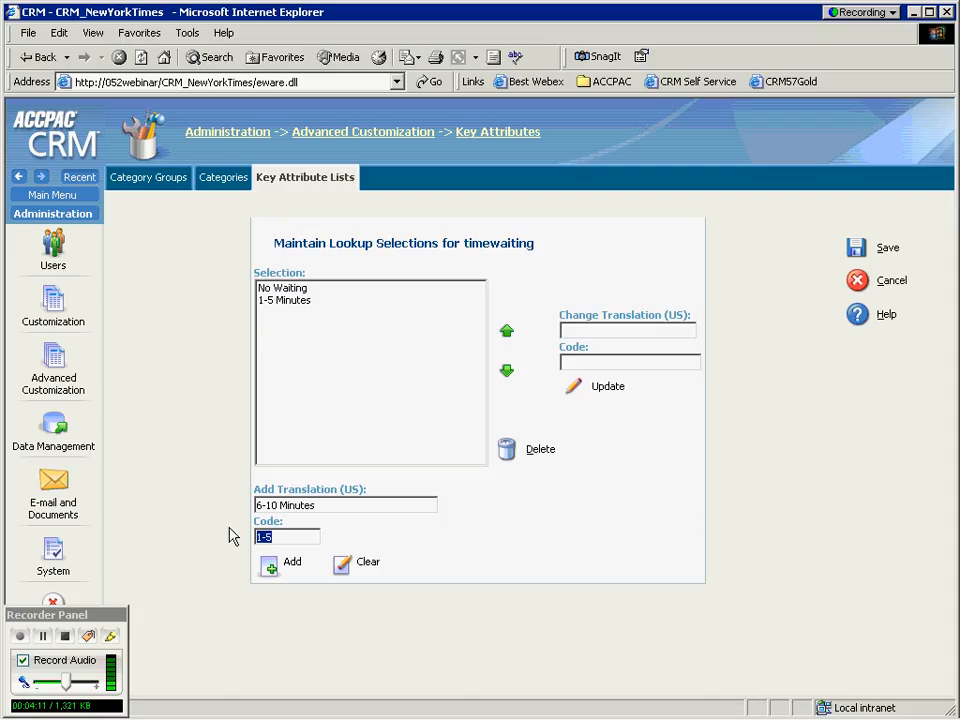
{"action": "type", "text": "6-10"}
Step: Look up the fourth waiting-time answer in Excel and add the timewaiting selection "More than 10" with code More in the CRM
{"action": "key", "text": "alt+Tab"}
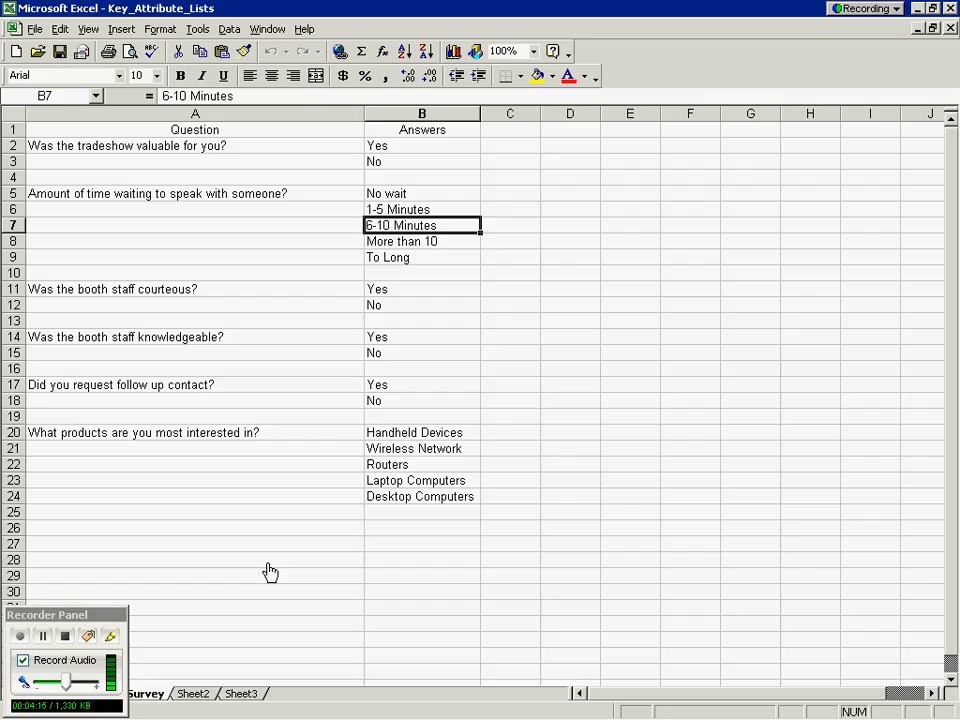
{"action": "left_click", "coordinate": [375, 241]}
{"action": "key", "text": "alt+Tab"}
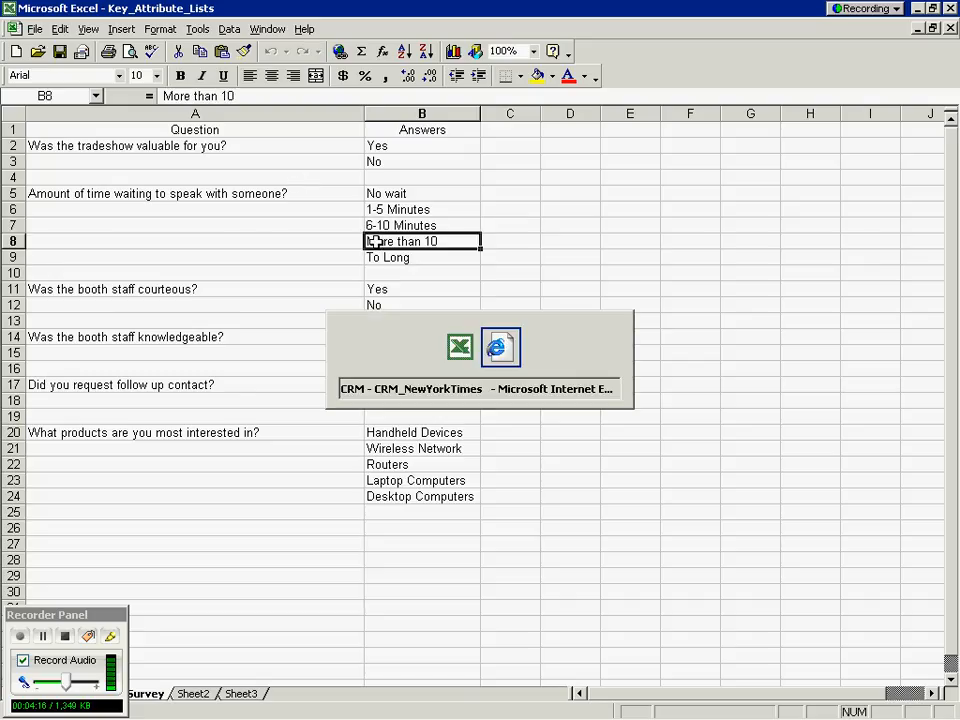
{"action": "left_click_drag", "start_coordinate": [324, 504], "coordinate": [253, 492]}
{"action": "type", "text": "Mor"}
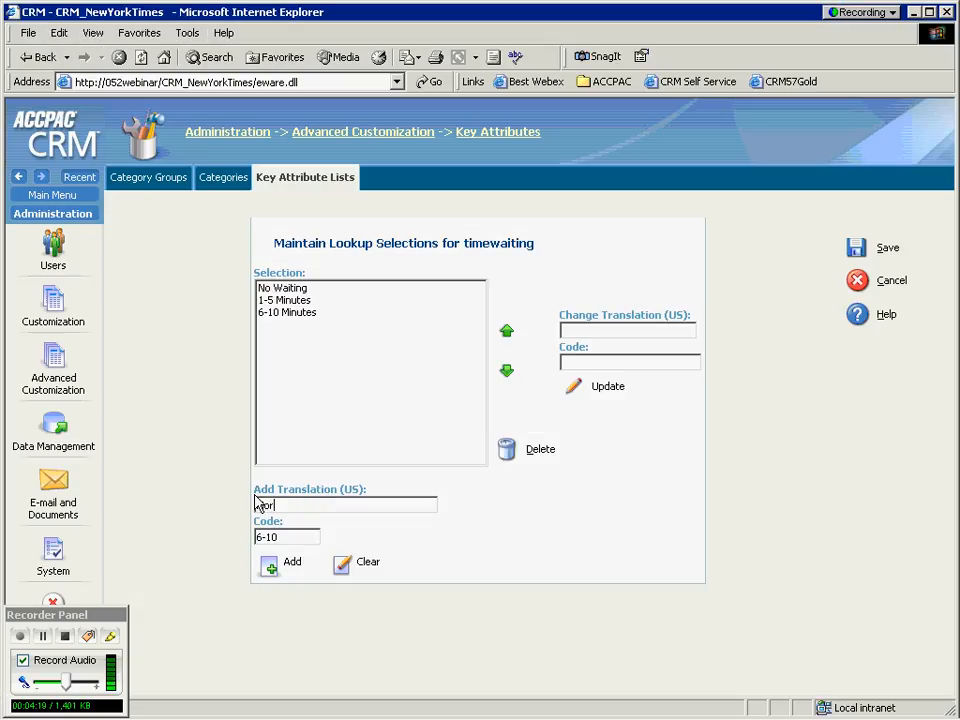
{"action": "type", "text": "e than 10"}
{"action": "key", "text": "Tab"}
{"action": "type", "text": "More"}
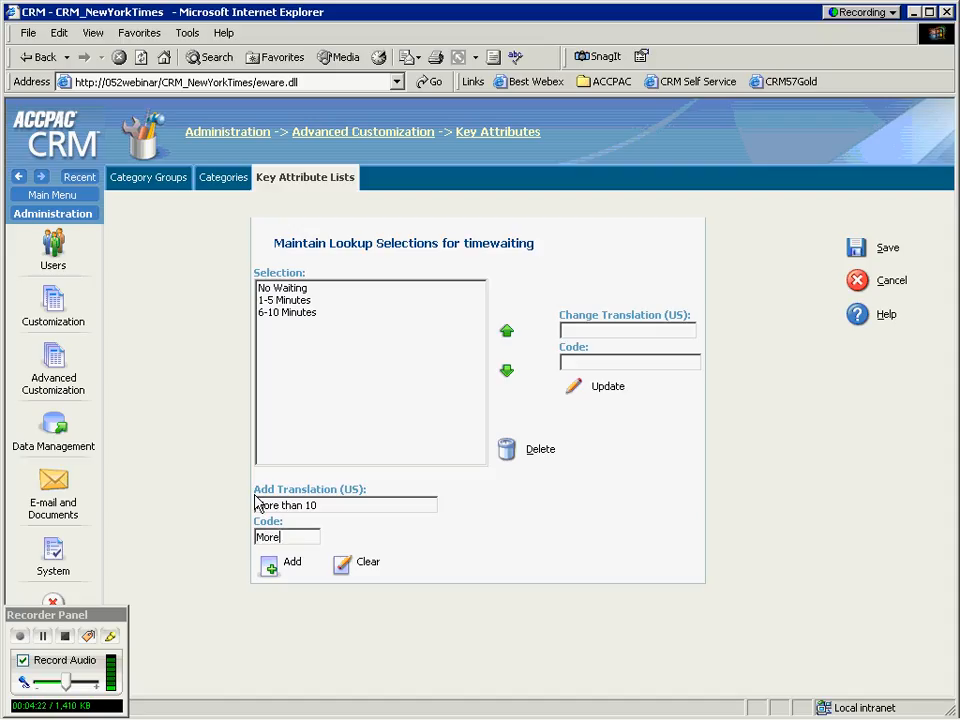
{"action": "left_click", "coordinate": [268, 568]}
Step: Check the last waiting-time answer in Excel, add the selection "Too Long" with code Toolong in the CRM, and save the timewaiting list
{"action": "key", "text": "alt+Tab"}
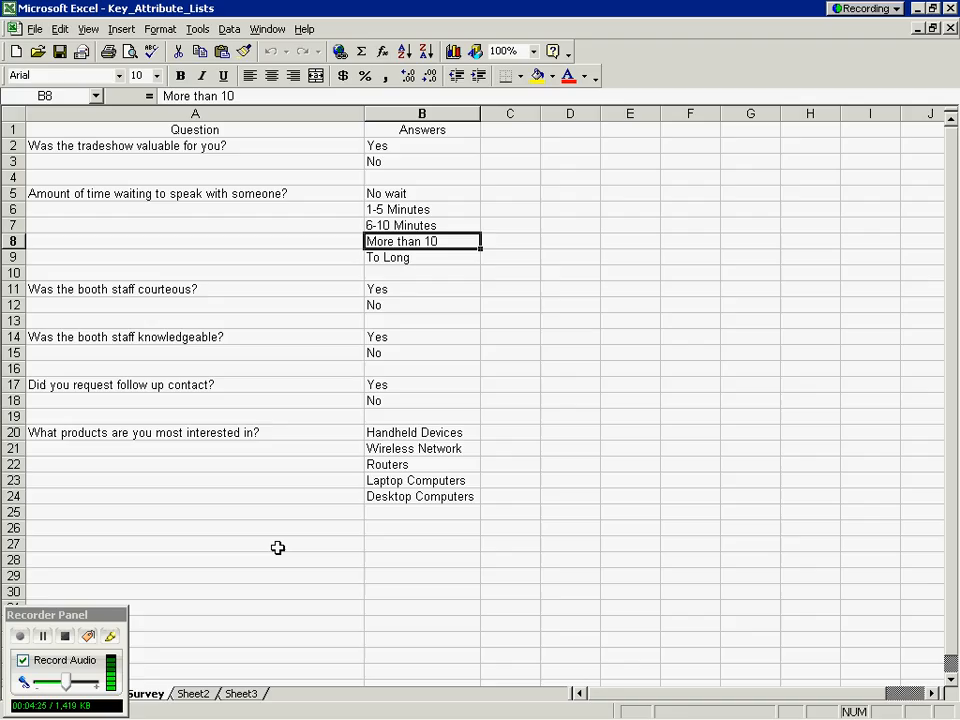
{"action": "left_click", "coordinate": [385, 257]}
{"action": "key", "text": "alt+Tab"}
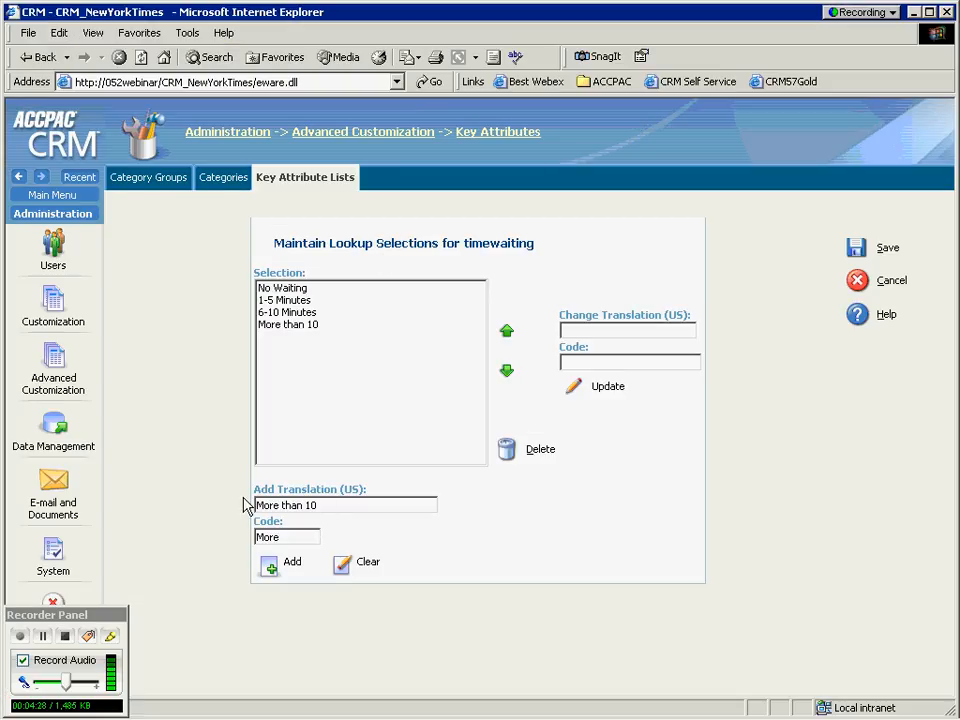
{"action": "key", "text": "BackSpace"}
{"action": "key", "text": "BackSpace"}
{"action": "key", "text": "BackSpace"}
{"action": "key", "text": "BackSpace"}
{"action": "key", "text": "BackSpace"}
{"action": "key", "text": "BackSpace"}
{"action": "key", "text": "BackSpace"}
{"action": "key", "text": "BackSpace"}
{"action": "key", "text": "BackSpace"}
{"action": "key", "text": "BackSpace"}
{"action": "key", "text": "BackSpace"}
{"action": "key", "text": "BackSpace"}
{"action": "type", "text": "Too Long"}
{"action": "key", "text": "Tab"}
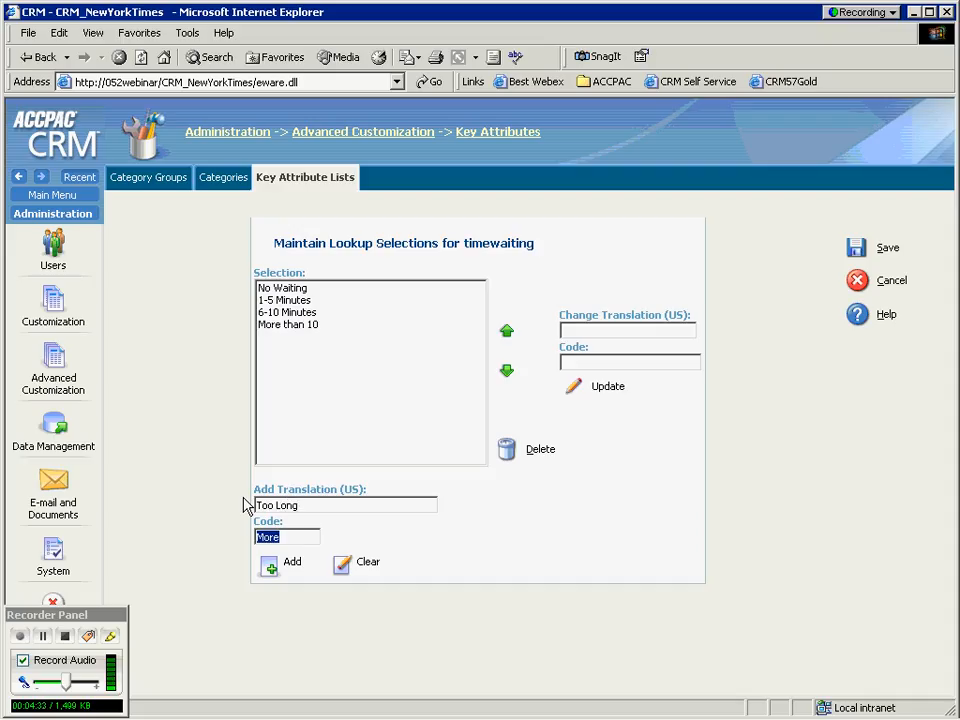
{"action": "type", "text": "Toolong"}
{"action": "left_click", "coordinate": [270, 566]}
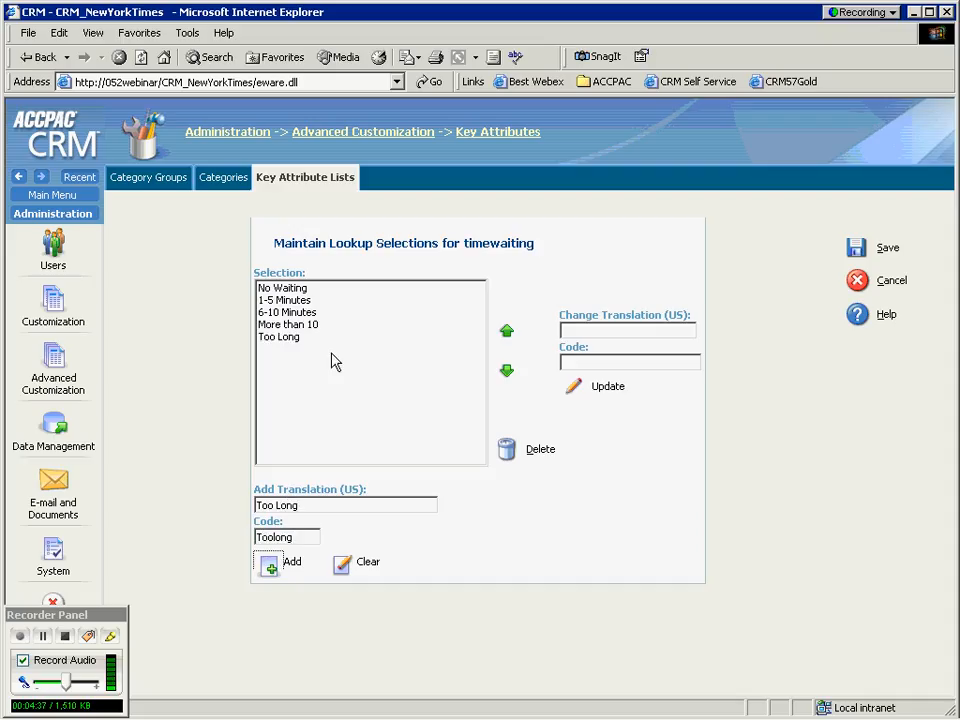
{"action": "left_click", "coordinate": [855, 250]}
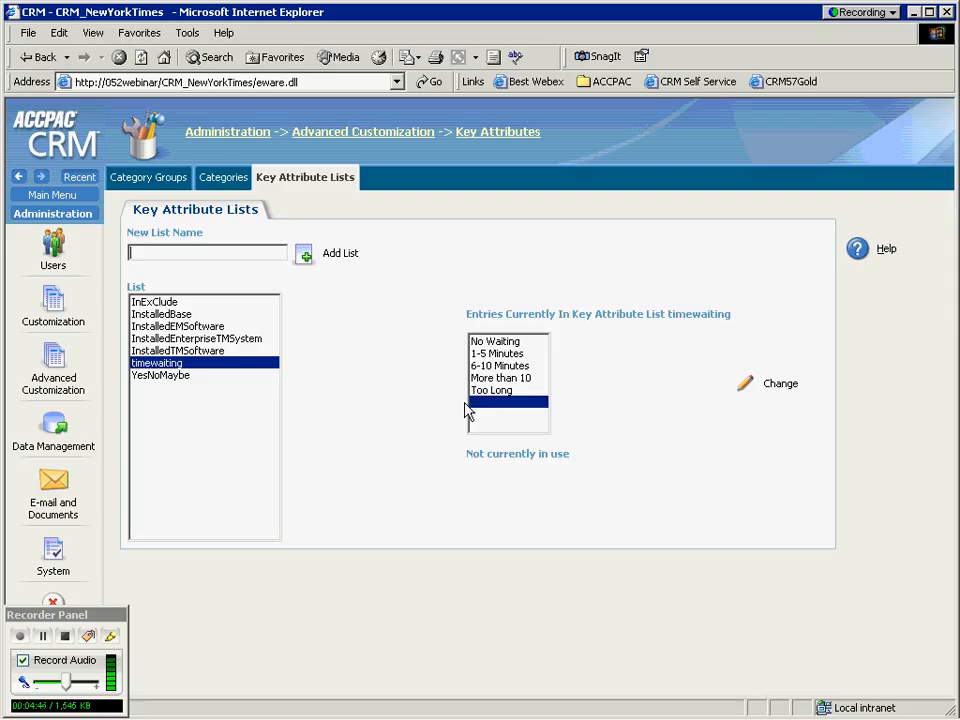
Step: Check the product-interest question in the Excel survey and add a key attribute list named tradeshowproductint in the CRM
{"action": "key", "text": "alt+Tab"}
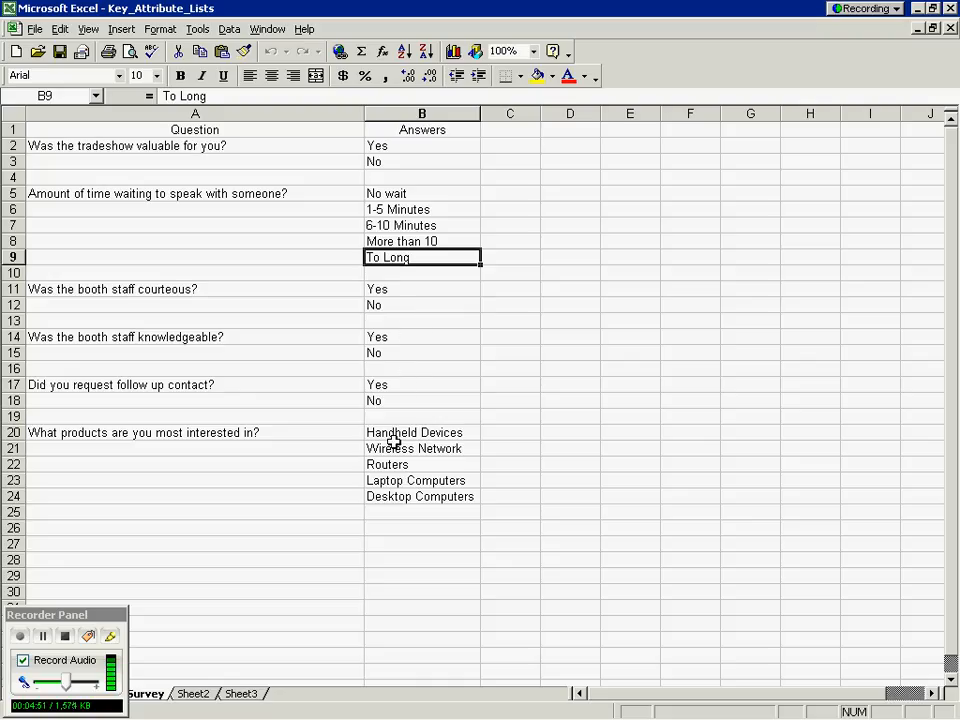
{"action": "left_click", "coordinate": [251, 433]}
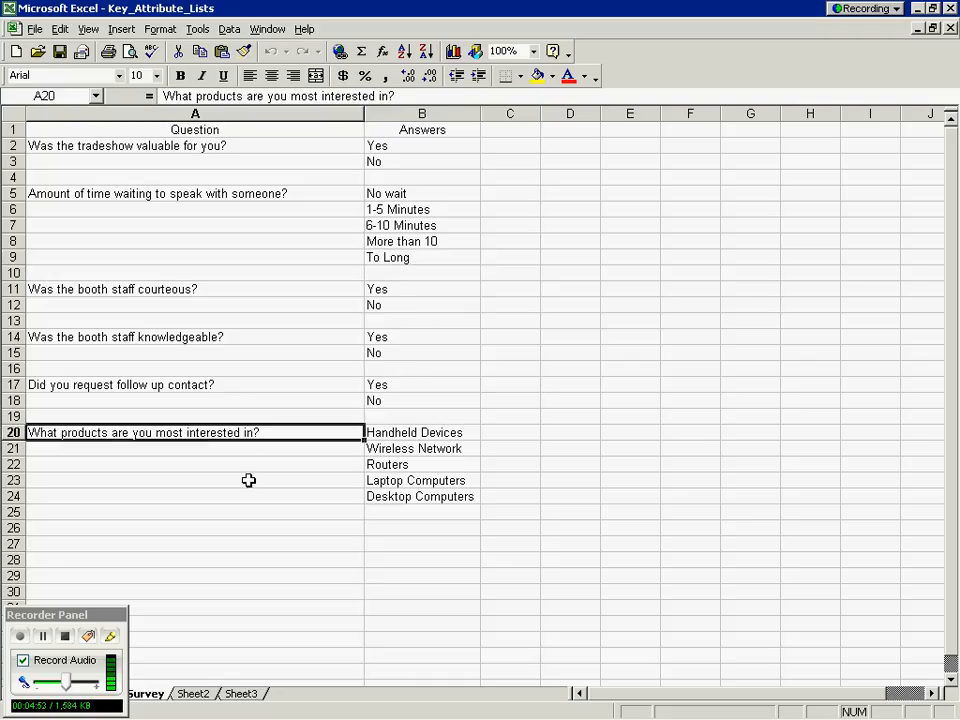
{"action": "left_click", "coordinate": [446, 431]}
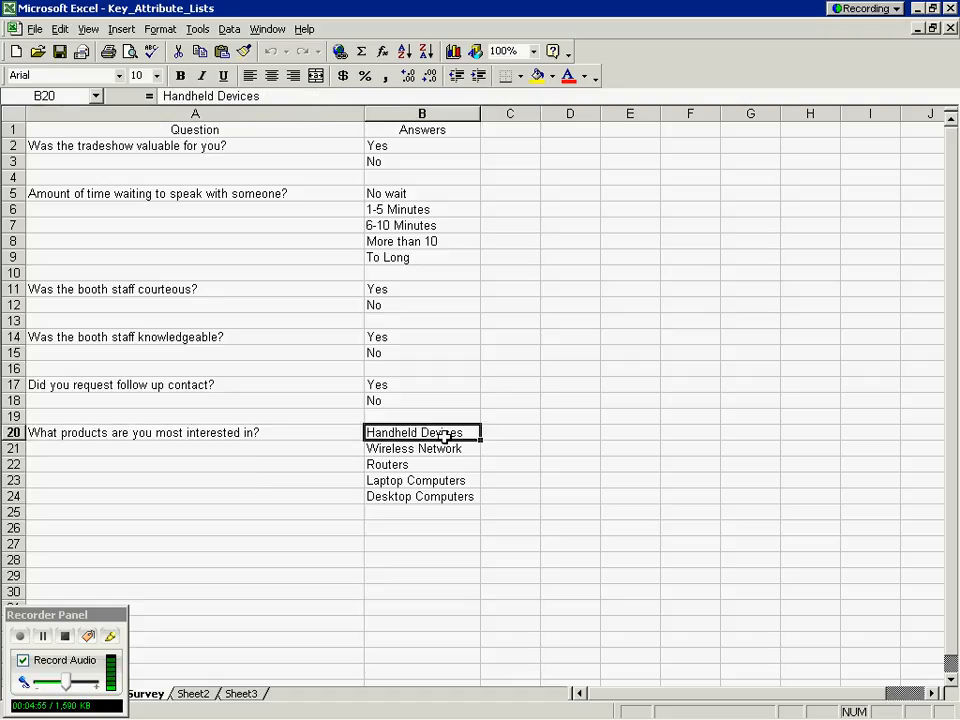
{"action": "key", "text": "alt+Tab"}
{"action": "left_click", "coordinate": [209, 255]}
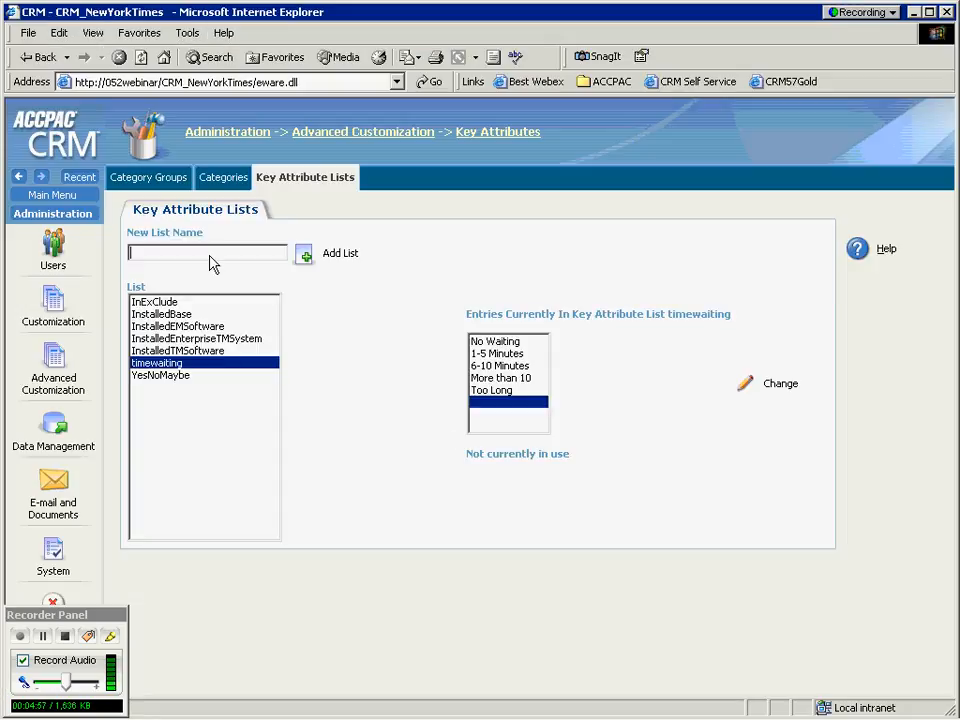
{"action": "type", "text": "tradeshowproductint"}
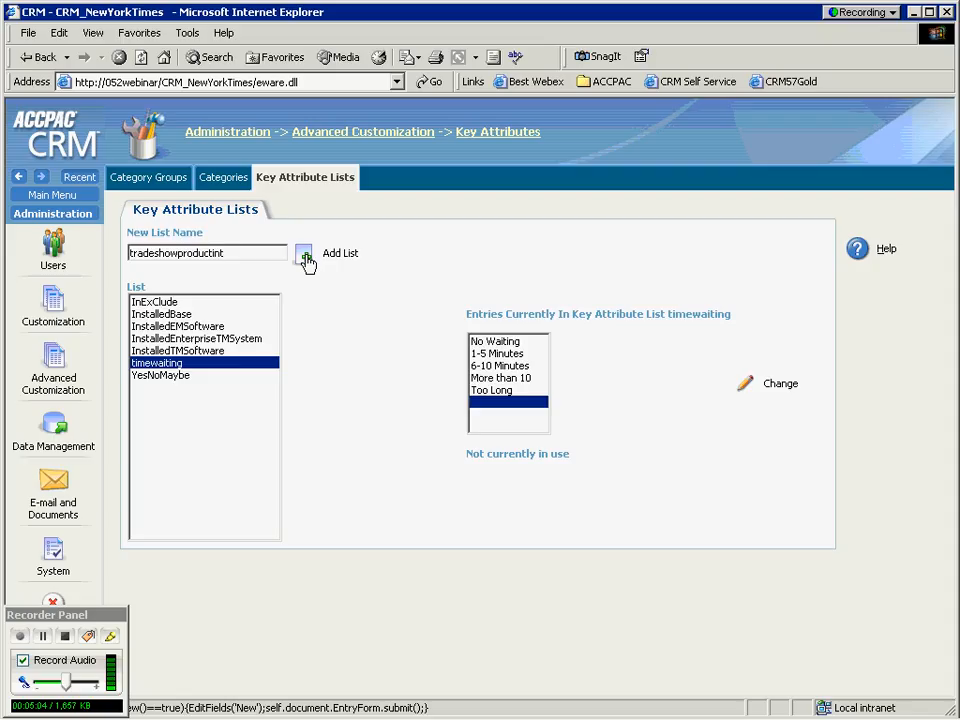
{"action": "left_click", "coordinate": [305, 257]}
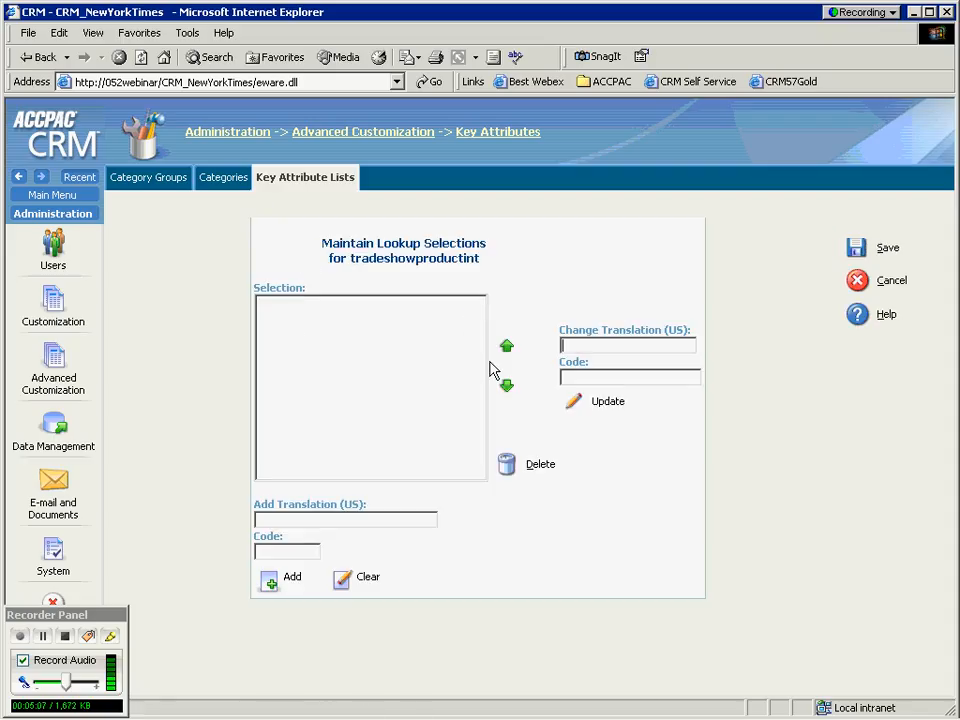
Step: Add the selection "Handheld Devices" with code Handheld to the tradeshowproductint list
{"action": "left_click", "coordinate": [344, 516]}
{"action": "type", "text": "Handheld "}
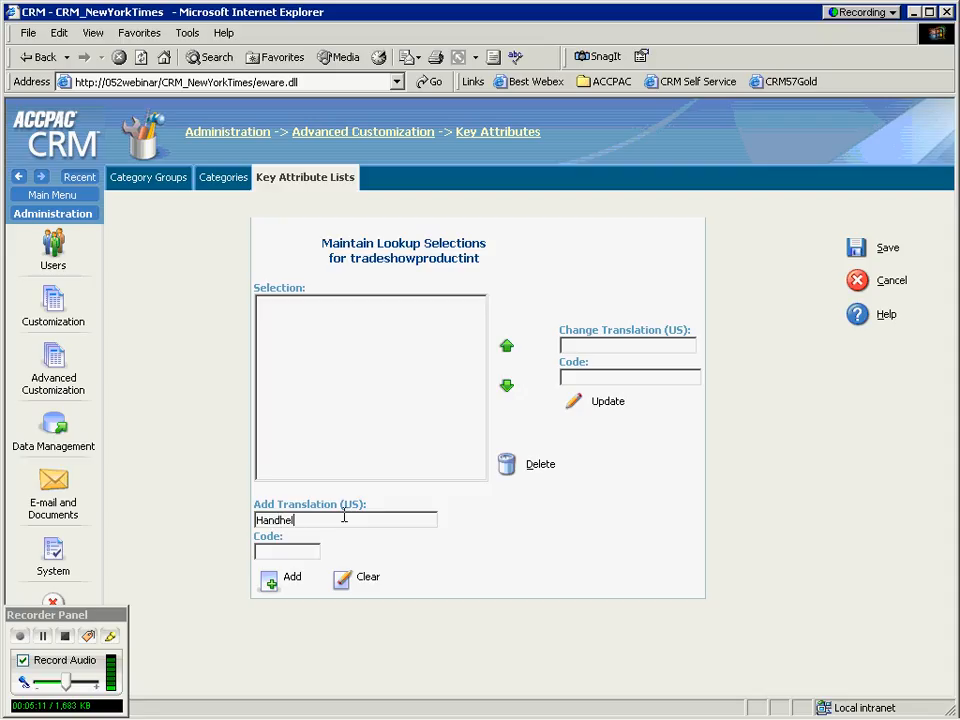
{"action": "type", "text": "Devices"}
{"action": "key", "text": "Tab"}
{"action": "type", "text": "Handheld"}
{"action": "left_click", "coordinate": [268, 584]}
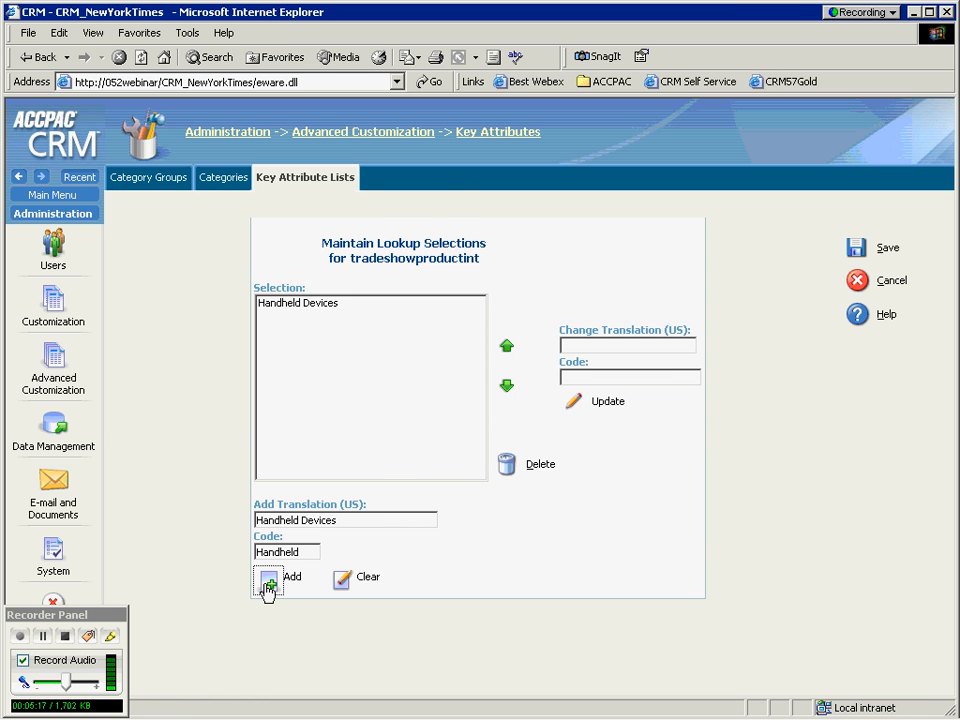
Step: Look up the second product answer in Excel and add the tradeshowproductint selection "Wireless" with code Wireless in the CRM
{"action": "key", "text": "alt+Tab"}
{"action": "left_click", "coordinate": [439, 446]}
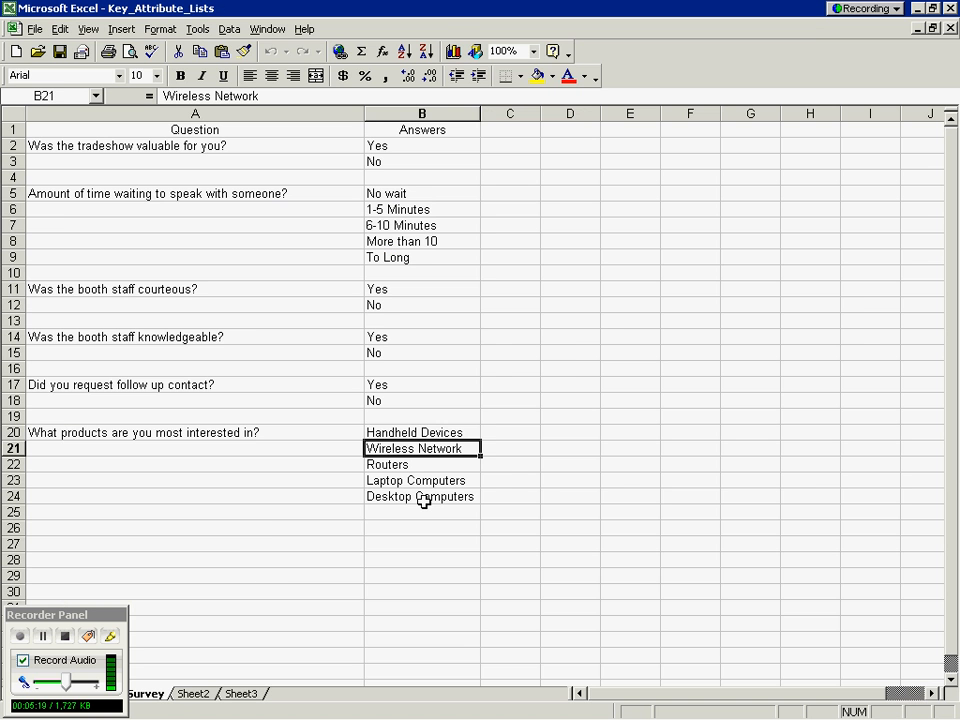
{"action": "key", "text": "alt+Tab"}
{"action": "triple_click", "coordinate": [343, 518]}
{"action": "type", "text": "W"}
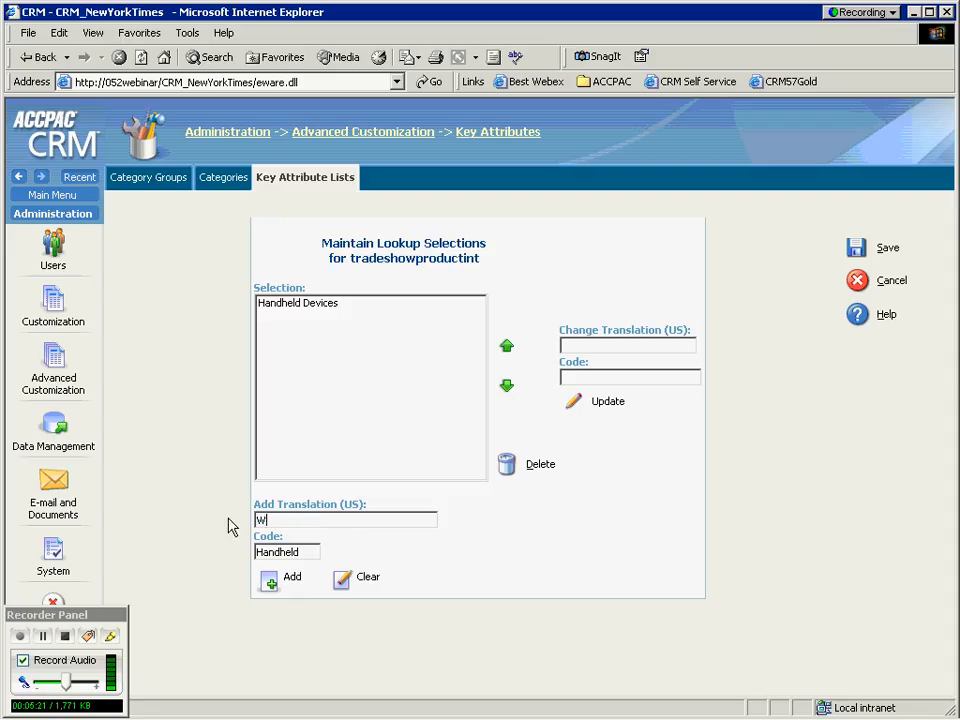
{"action": "type", "text": "ireless"}
{"action": "key", "text": "Tab"}
{"action": "type", "text": "Wireless"}
{"action": "left_click", "coordinate": [268, 580]}
Step: Look up the third product answer in Excel and add the tradeshowproductint selection "Routers" with code routers in the CRM
{"action": "key", "text": "alt+Tab"}
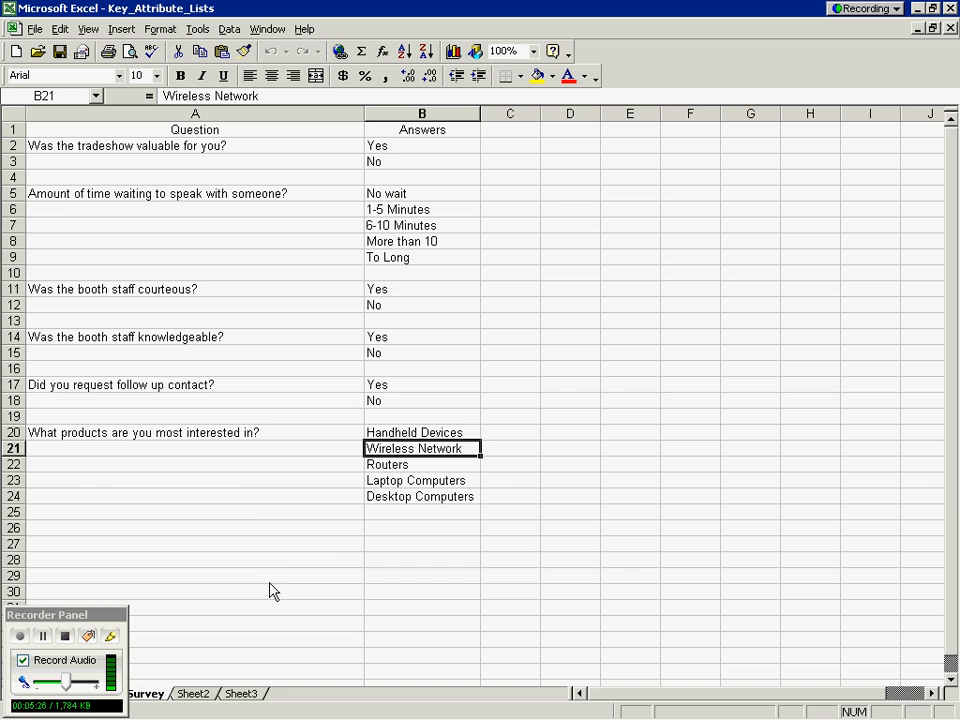
{"action": "left_click", "coordinate": [411, 468]}
{"action": "key", "text": "alt+Tab"}
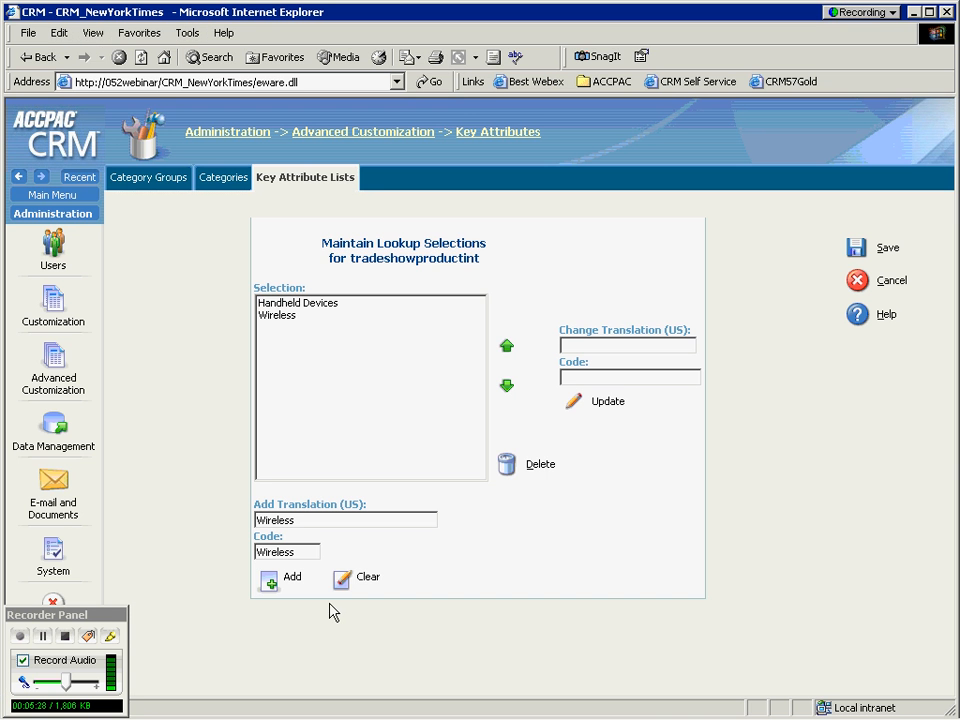
{"action": "key", "text": "BackSpace"}
{"action": "key", "text": "BackSpace"}
{"action": "key", "text": "BackSpace"}
{"action": "key", "text": "BackSpace"}
{"action": "key", "text": "BackSpace"}
{"action": "key", "text": "BackSpace"}
{"action": "key", "text": "BackSpace"}
{"action": "key", "text": "BackSpace"}
{"action": "type", "text": "Routers"}
{"action": "left_click", "coordinate": [302, 553]}
{"action": "key", "text": "BackSpace"}
{"action": "key", "text": "BackSpace"}
{"action": "key", "text": "BackSpace"}
{"action": "key", "text": "BackSpace"}
{"action": "key", "text": "BackSpace"}
{"action": "key", "text": "BackSpace"}
{"action": "key", "text": "BackSpace"}
{"action": "key", "text": "BackSpace"}
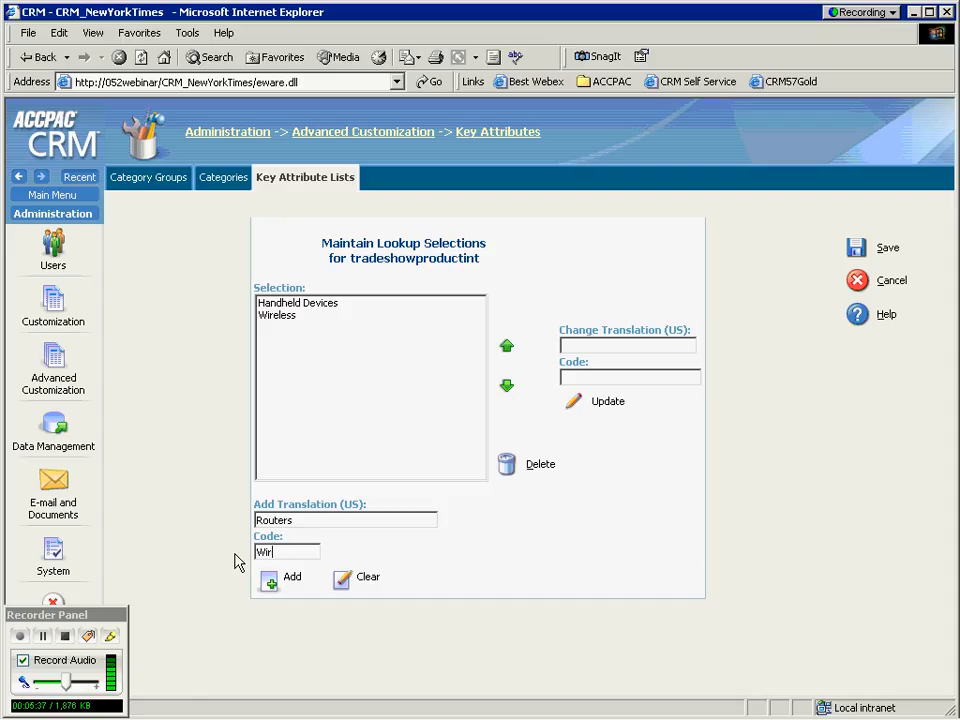
{"action": "type", "text": "routers"}
{"action": "left_click", "coordinate": [270, 583]}
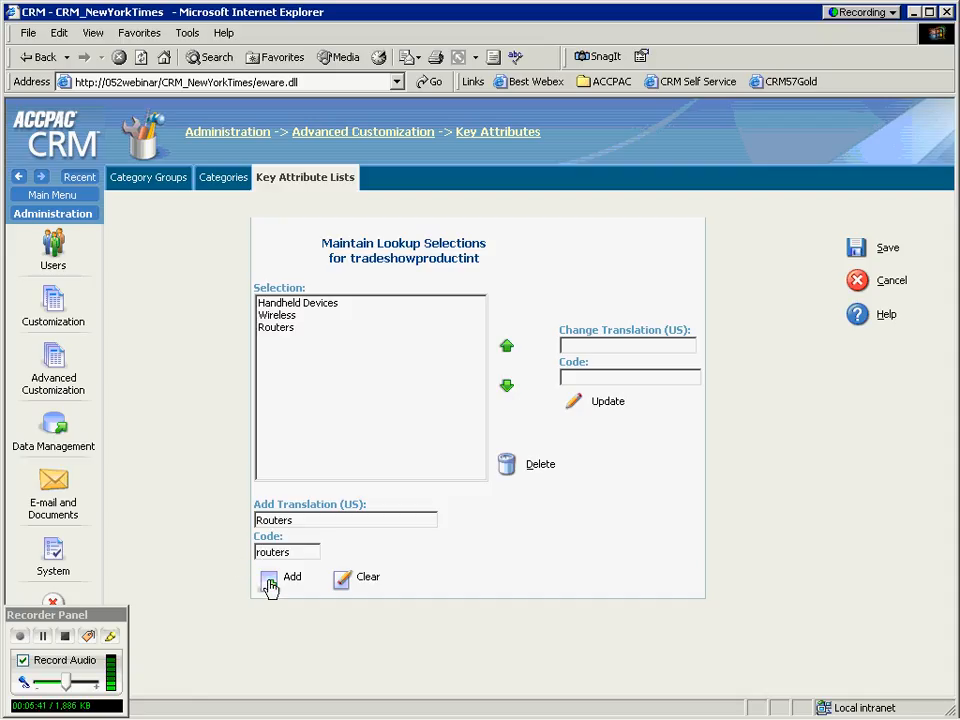
Step: Look up the fourth product answer in Excel and add the tradeshowproductint selection "Laptop Computers" with code laptop in the CRM
{"action": "key", "text": "alt+Tab"}
{"action": "left_click", "coordinate": [368, 481]}
{"action": "key", "text": "alt+Tab"}
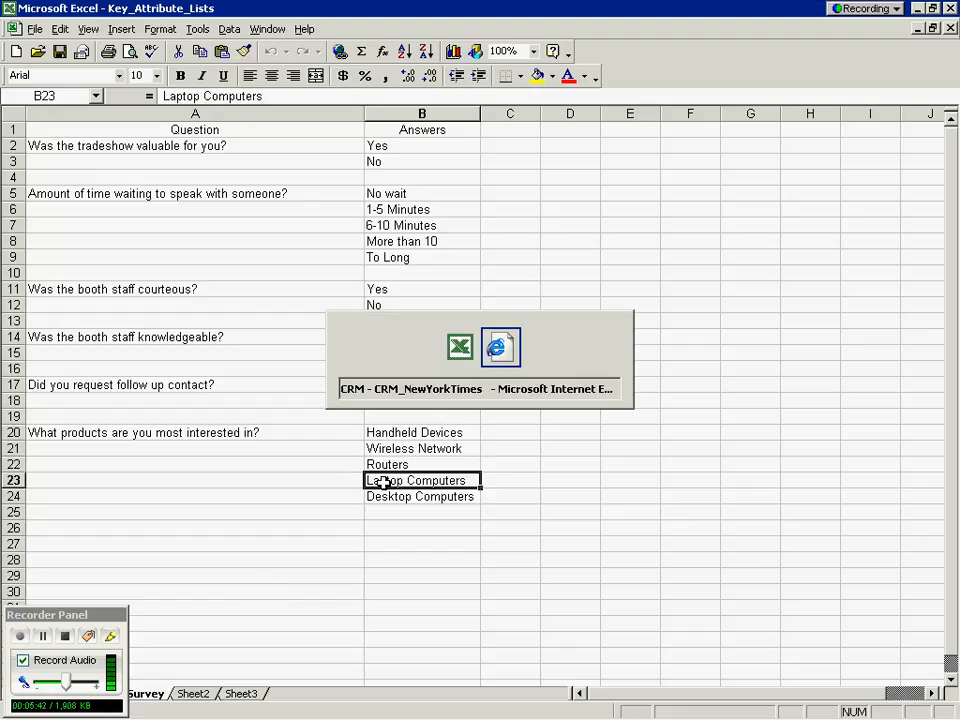
{"action": "double_click", "coordinate": [298, 521]}
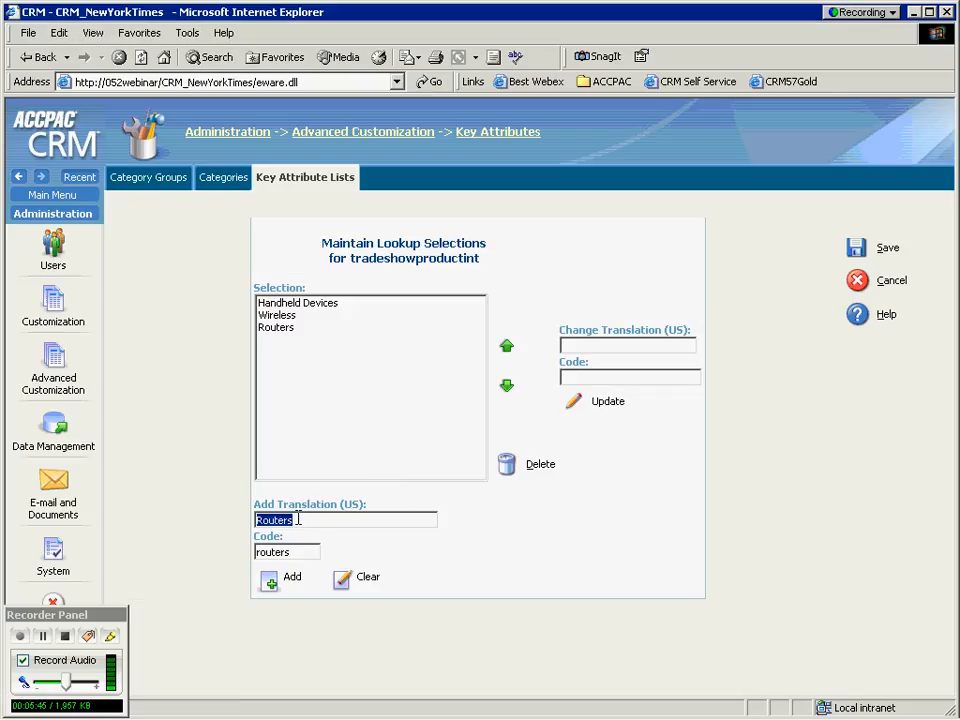
{"action": "key", "text": "Delete"}
{"action": "type", "text": "Laptop Computers"}
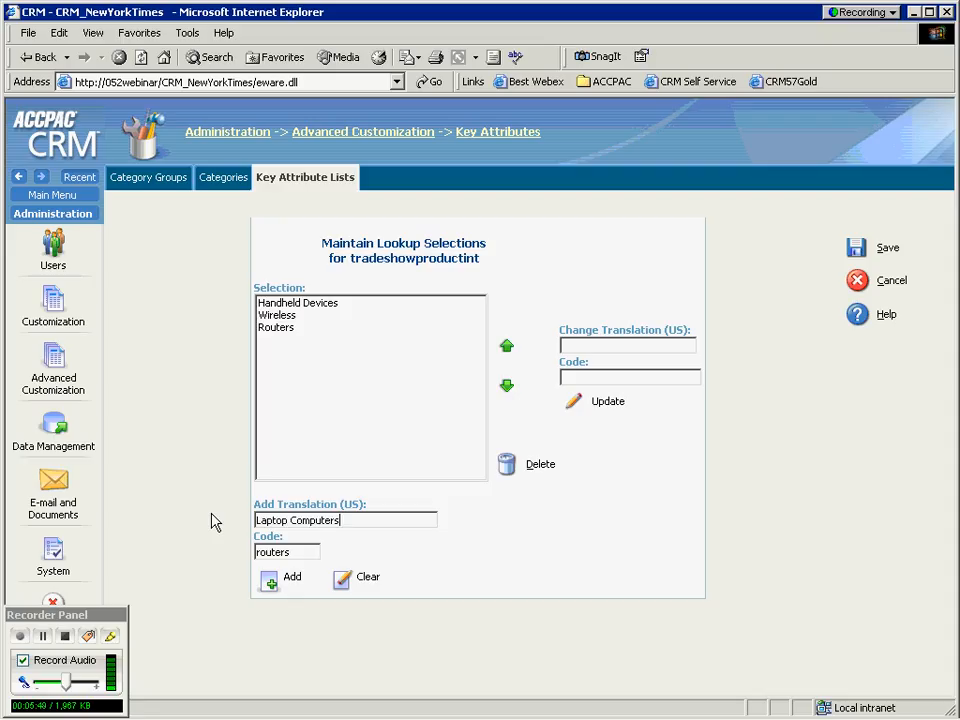
{"action": "key", "text": "Tab"}
{"action": "type", "text": "lampt"}
{"action": "key", "text": "BackSpace"}
{"action": "type", "text": "pta"}
{"action": "type", "text": "p"}
{"action": "left_click", "coordinate": [270, 583]}
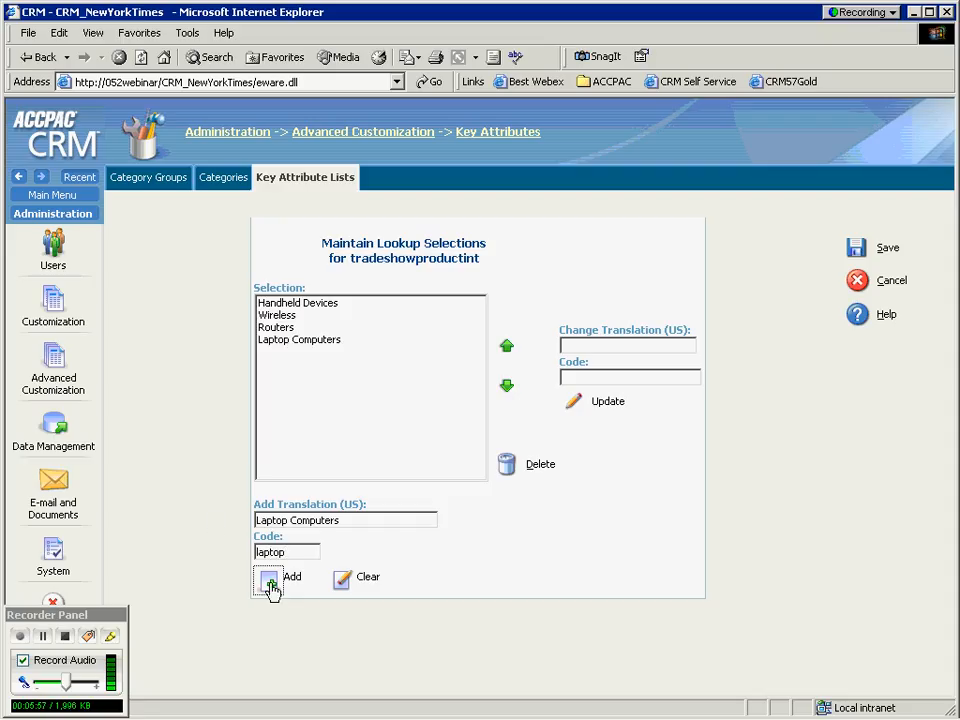
Step: Add the last product answer from Excel, "Desktop Computers" with code desktop, save the tradeshowproductint list in the CRM, and return to Excel
{"action": "key", "text": "alt+Tab"}
{"action": "key", "text": "alt+Tab"}
{"action": "left_click_drag", "start_coordinate": [287, 524], "coordinate": [240, 527]}
{"action": "key", "text": "BackSpace"}
{"action": "type", "text": "Esk"}
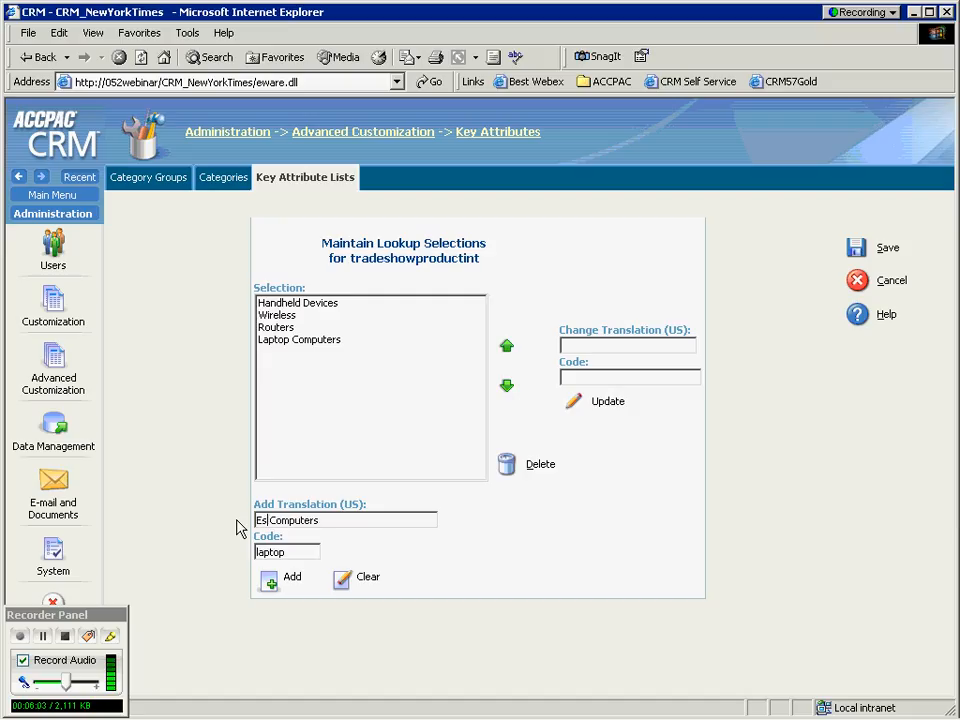
{"action": "key", "text": "BackSpace"}
{"action": "key", "text": "BackSpace"}
{"action": "key", "text": "BackSpace"}
{"action": "type", "text": "Desktop"}
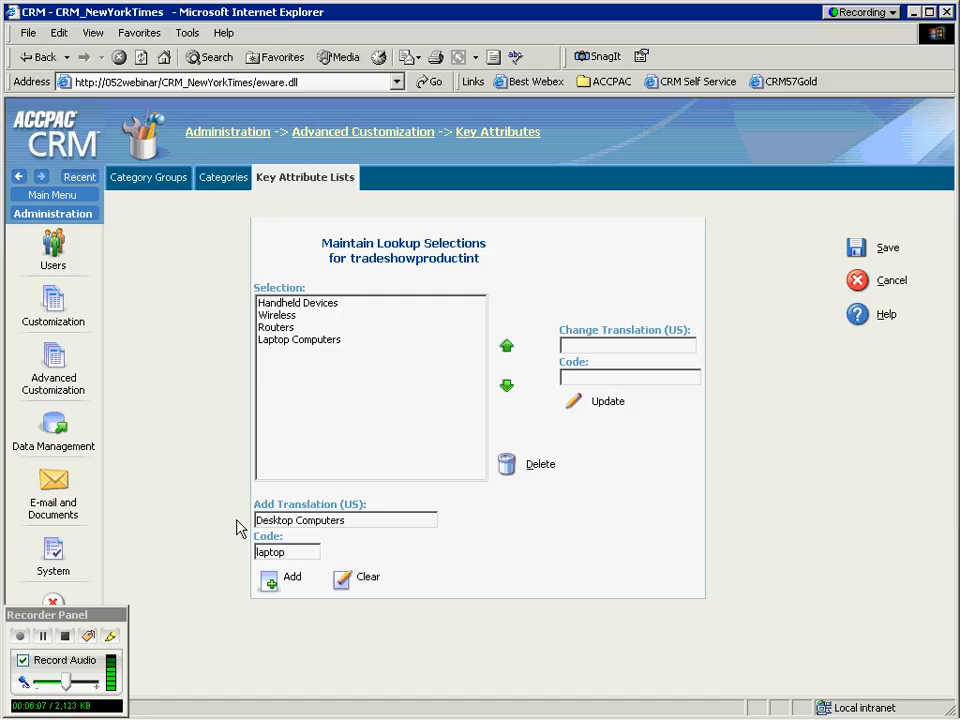
{"action": "left_click", "coordinate": [288, 551]}
{"action": "key", "text": "BackSpace"}
{"action": "key", "text": "BackSpace"}
{"action": "key", "text": "BackSpace"}
{"action": "key", "text": "BackSpace"}
{"action": "key", "text": "BackSpace"}
{"action": "key", "text": "BackSpace"}
{"action": "type", "text": "desktop"}
{"action": "left_click", "coordinate": [289, 580]}
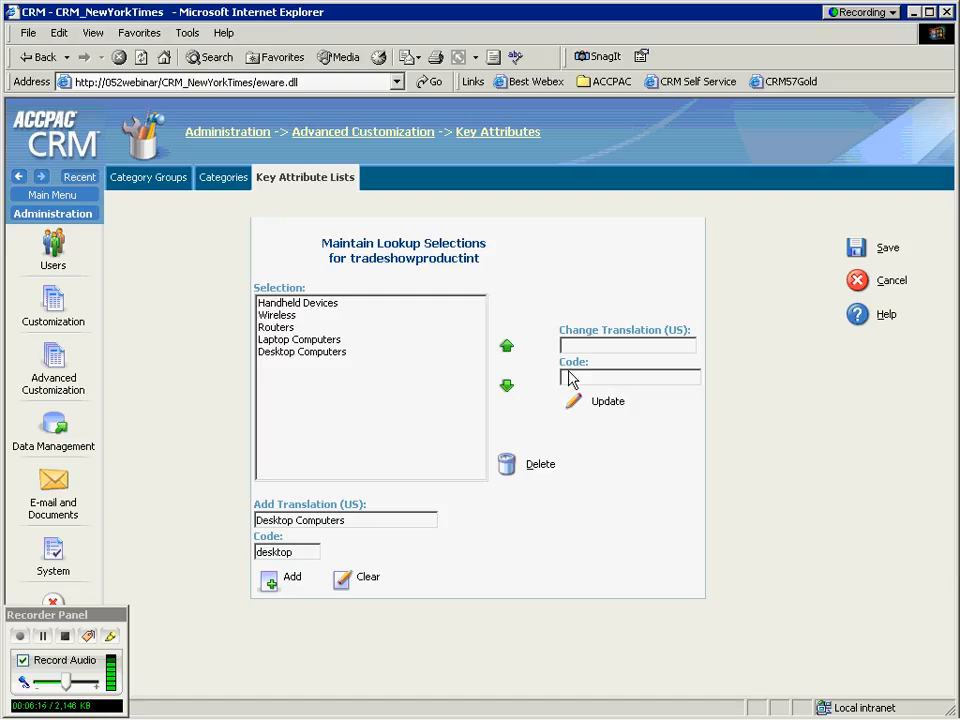
{"action": "left_click", "coordinate": [858, 252]}
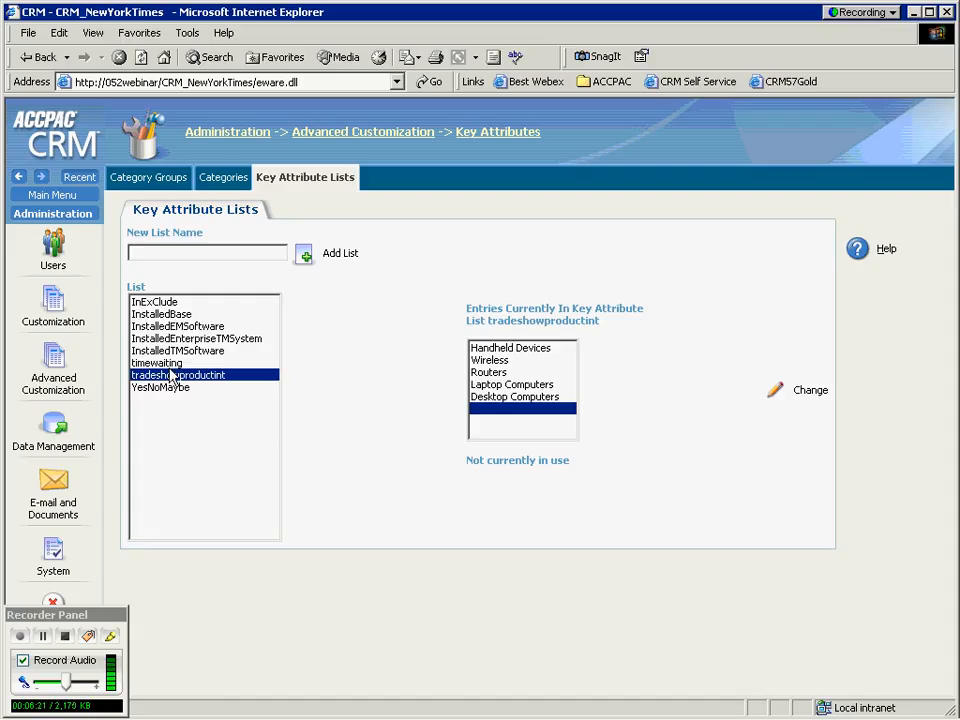
{"action": "key", "text": "alt+Tab"}
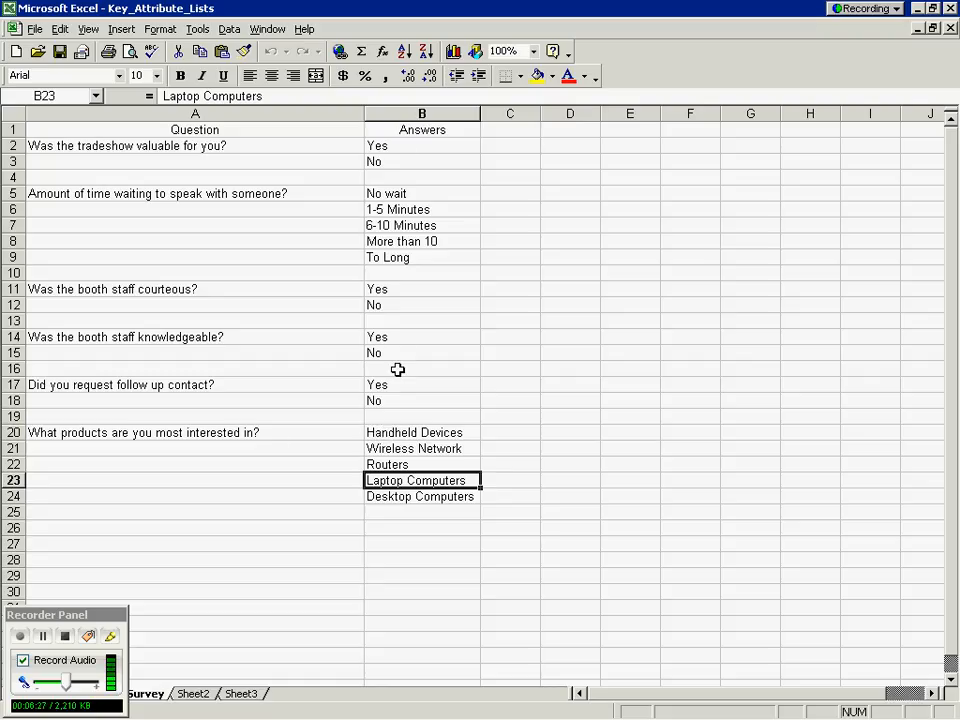
Step: Switch to the CRM and add a top-level key attribute category "Tradeshow Surveys" of type Parent Category: No Data Held
{"action": "key", "text": "alt+Tab"}
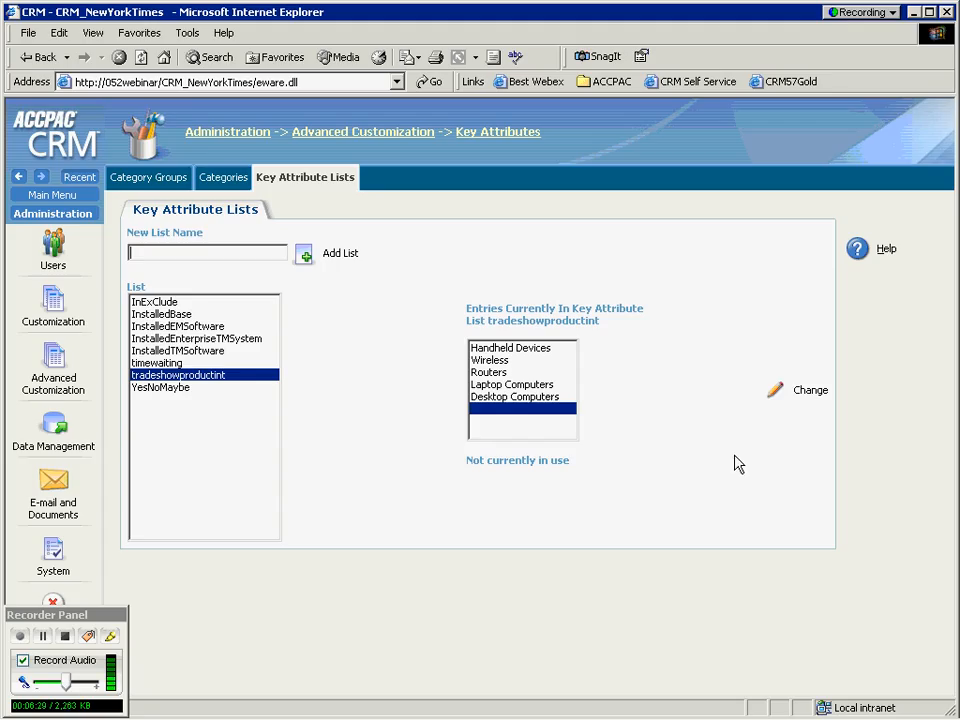
{"action": "left_click", "coordinate": [215, 190]}
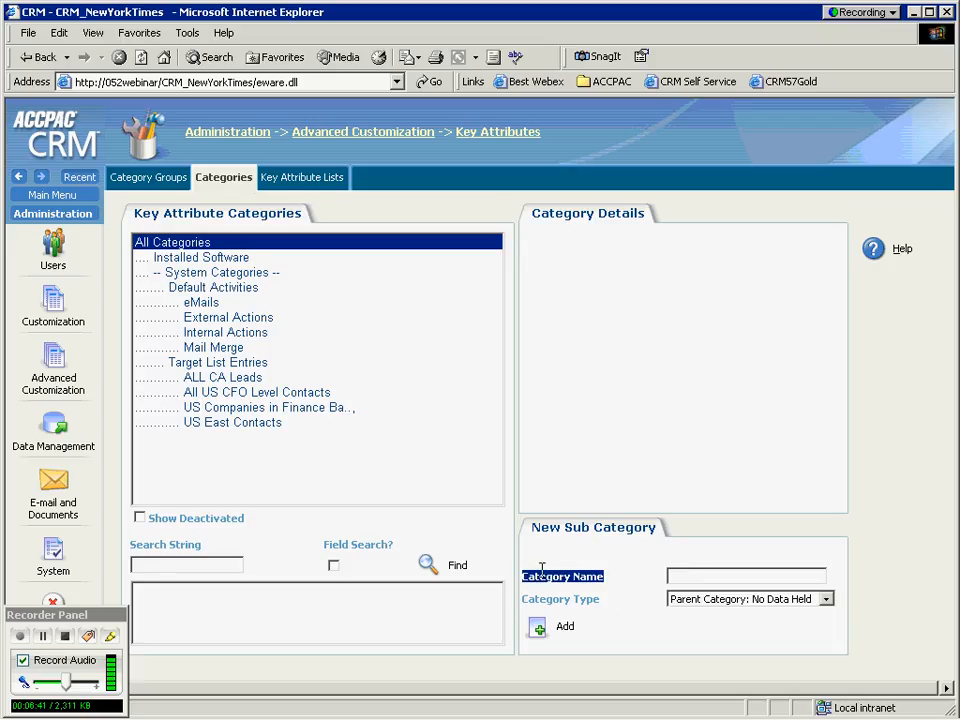
{"action": "left_click", "coordinate": [713, 575]}
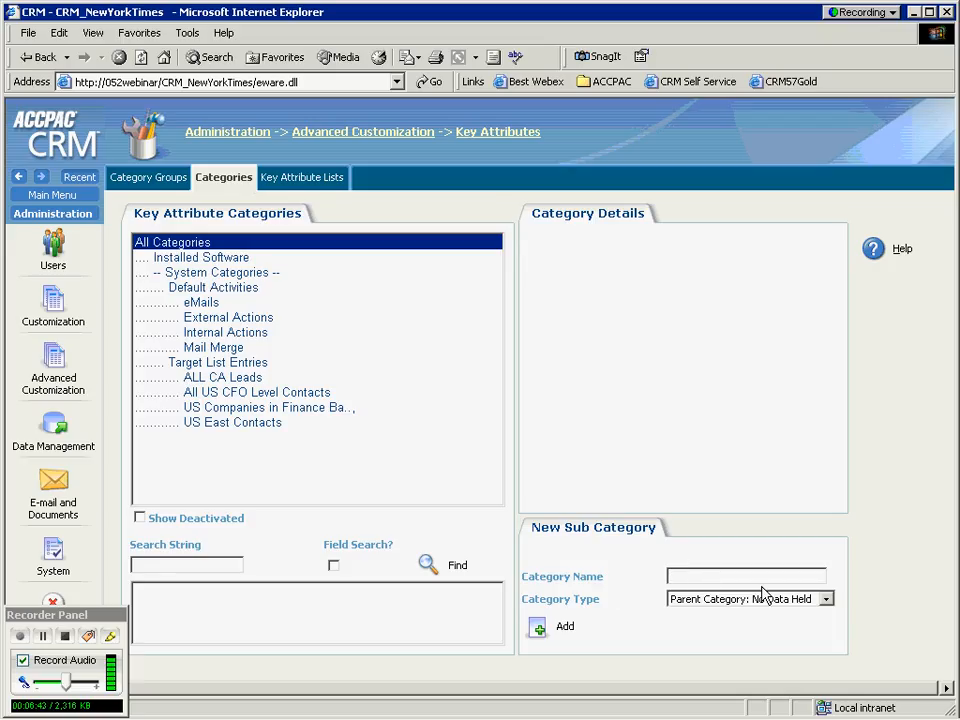
{"action": "type", "text": "Tradeshow Surveys"}
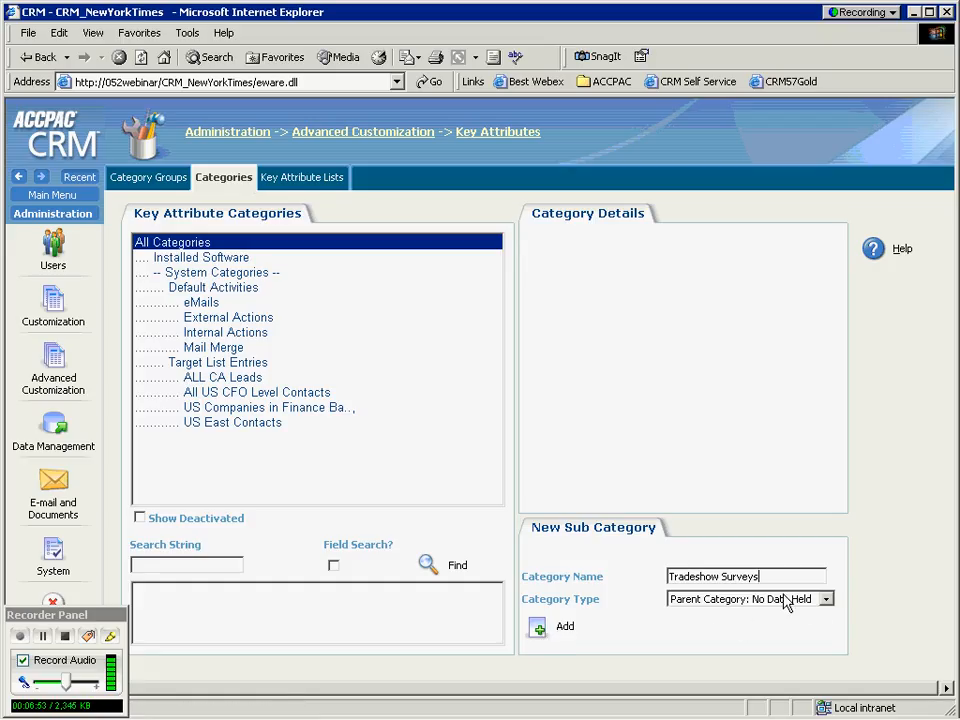
{"action": "left_click", "coordinate": [825, 600]}
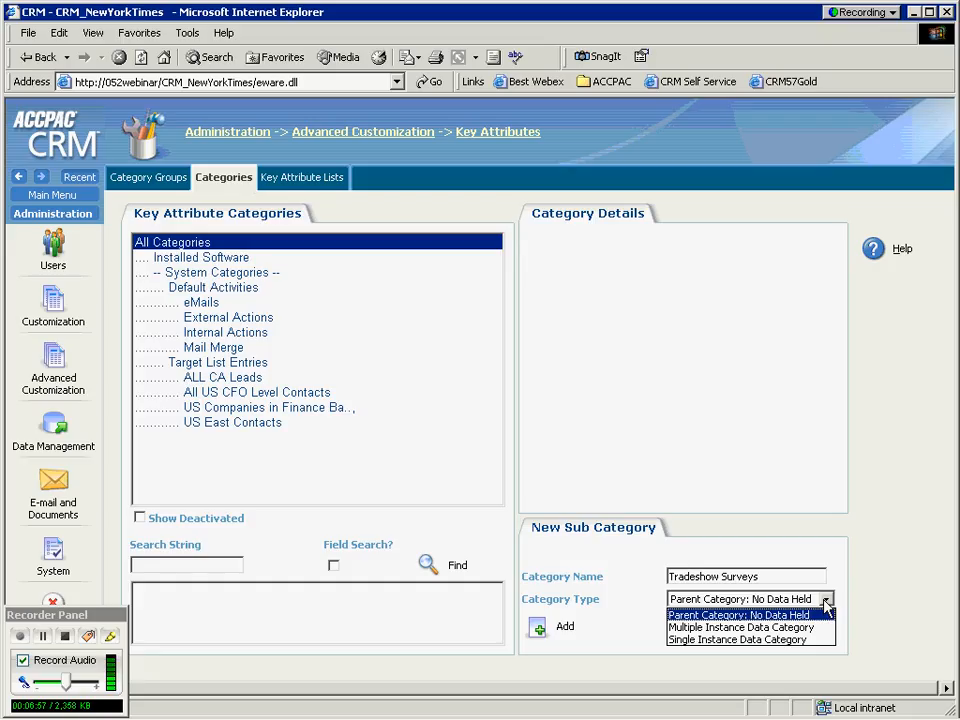
{"action": "left_click", "coordinate": [824, 600]}
{"action": "left_click", "coordinate": [538, 629]}
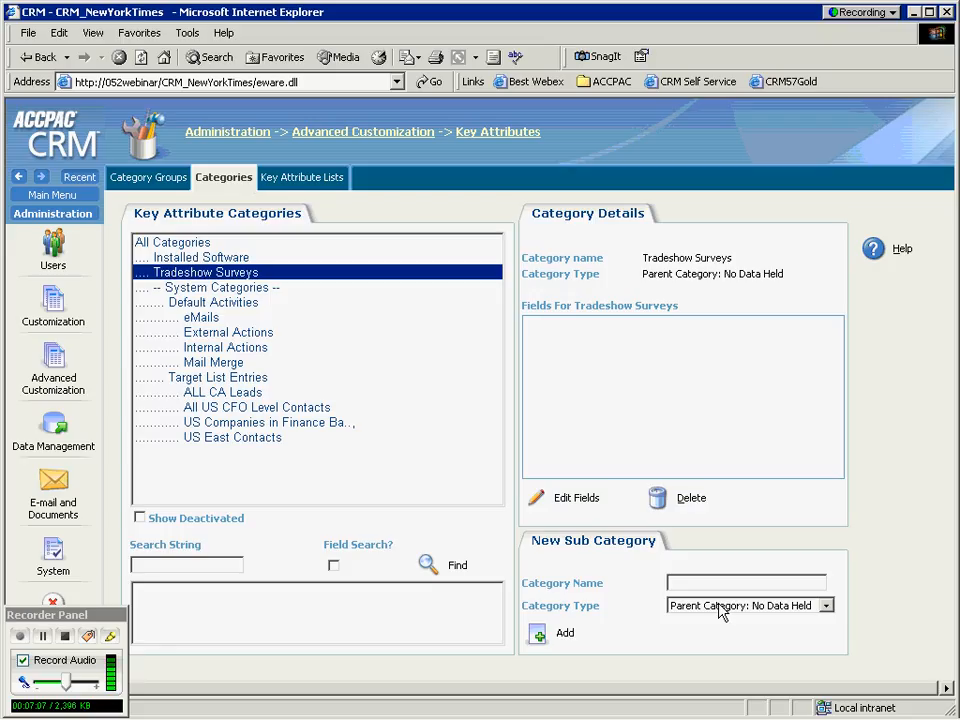
Step: Add the sub category "Computer Tradeshow" under Tradeshow Surveys as a Multiple Instance Data Category
{"action": "type", "text": "Computer R"}
{"action": "type", "text": "radeshow"}
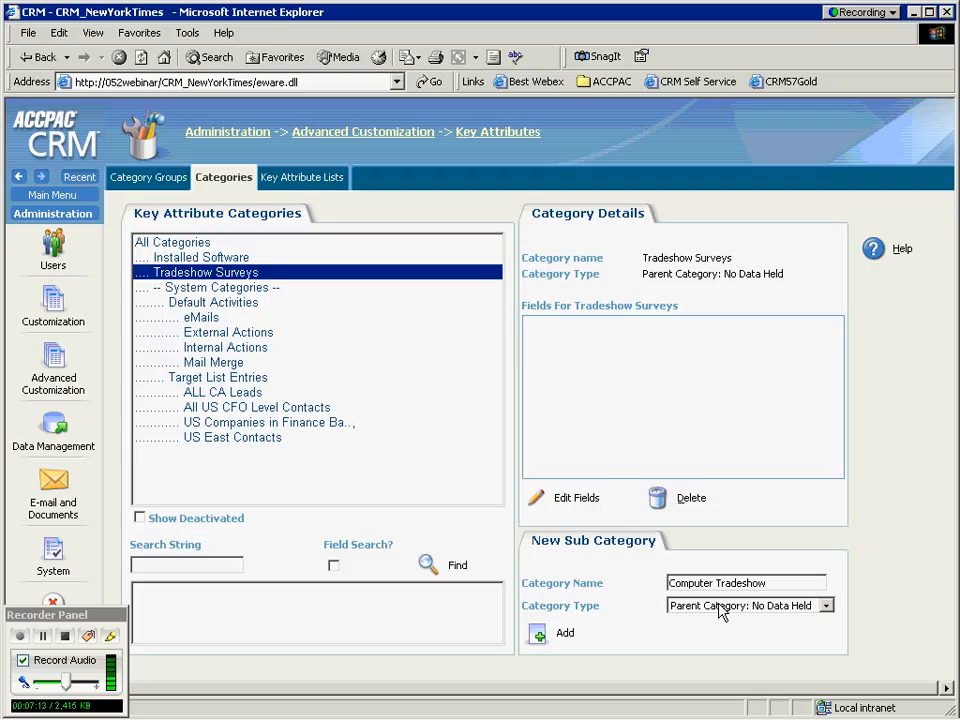
{"action": "left_click", "coordinate": [826, 606]}
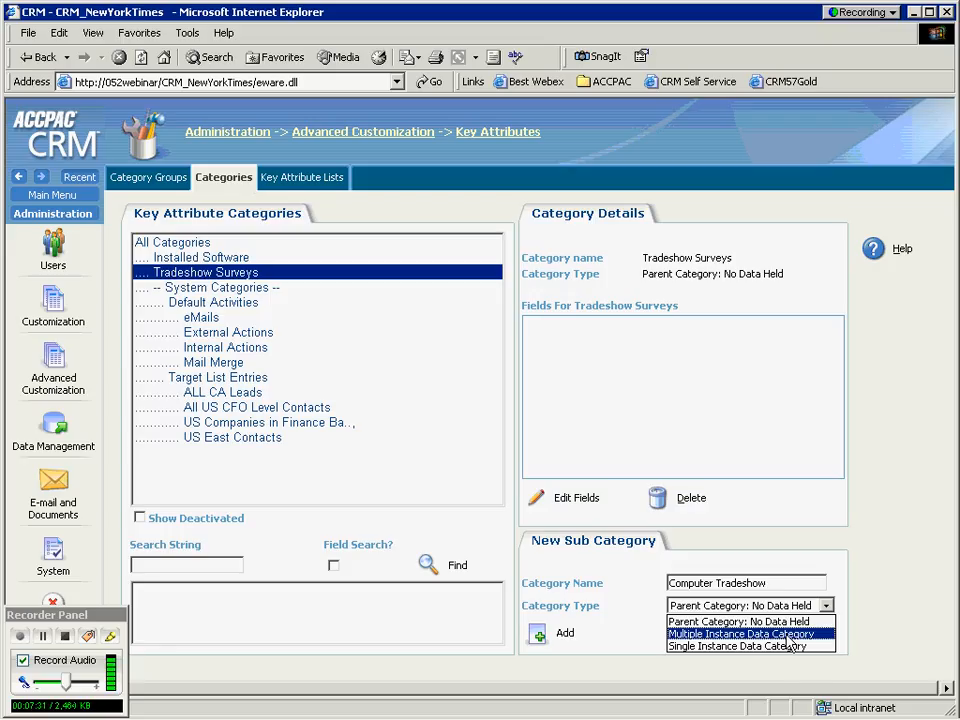
{"action": "left_click", "coordinate": [728, 634]}
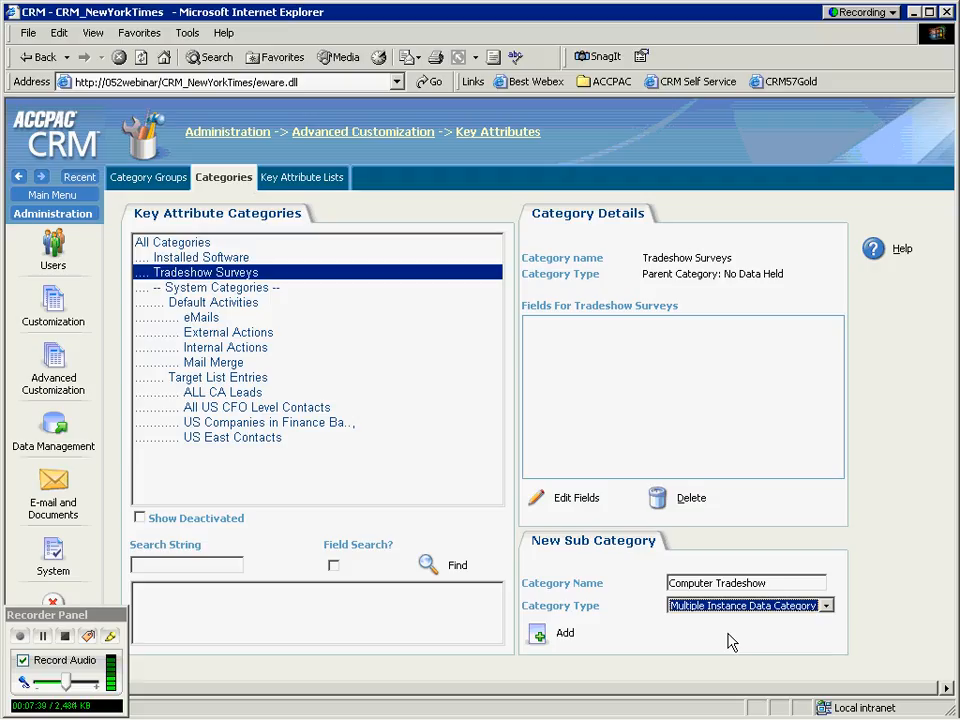
{"action": "left_click", "coordinate": [541, 637]}
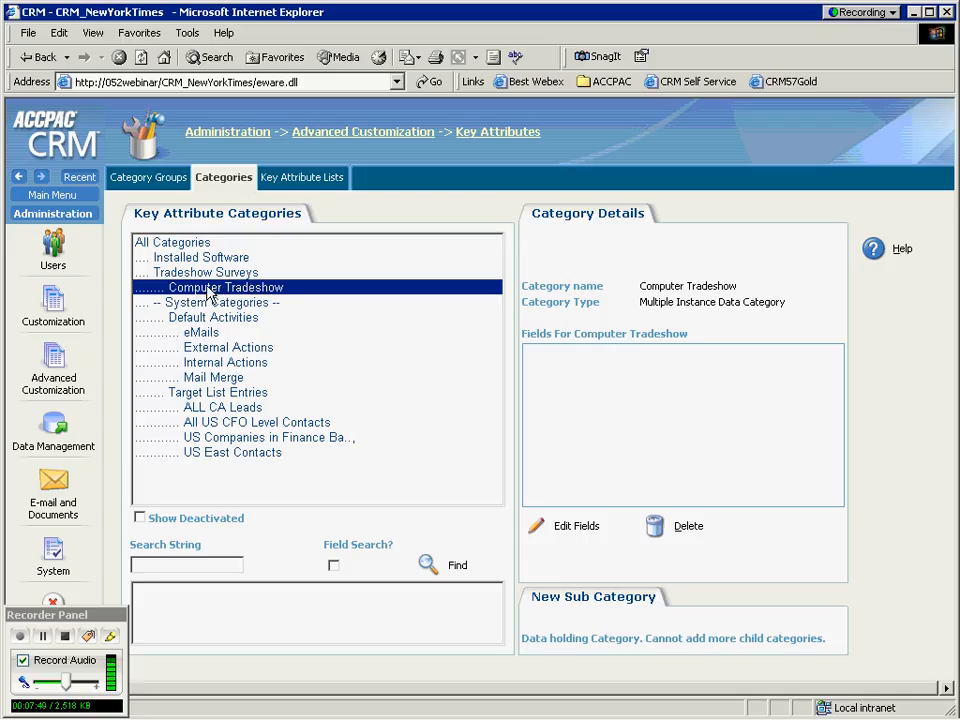
Step: Open the Computer Tradeshow category's fields for editing and look up the first survey question in Excel
{"action": "left_click", "coordinate": [536, 528]}
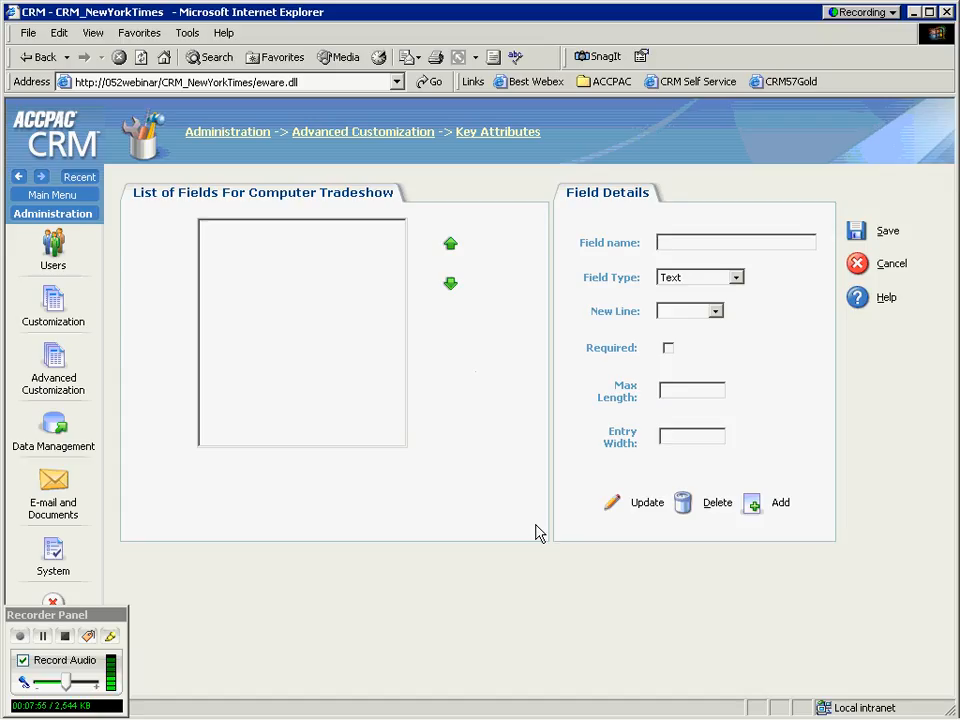
{"action": "key", "text": "alt+Tab"}
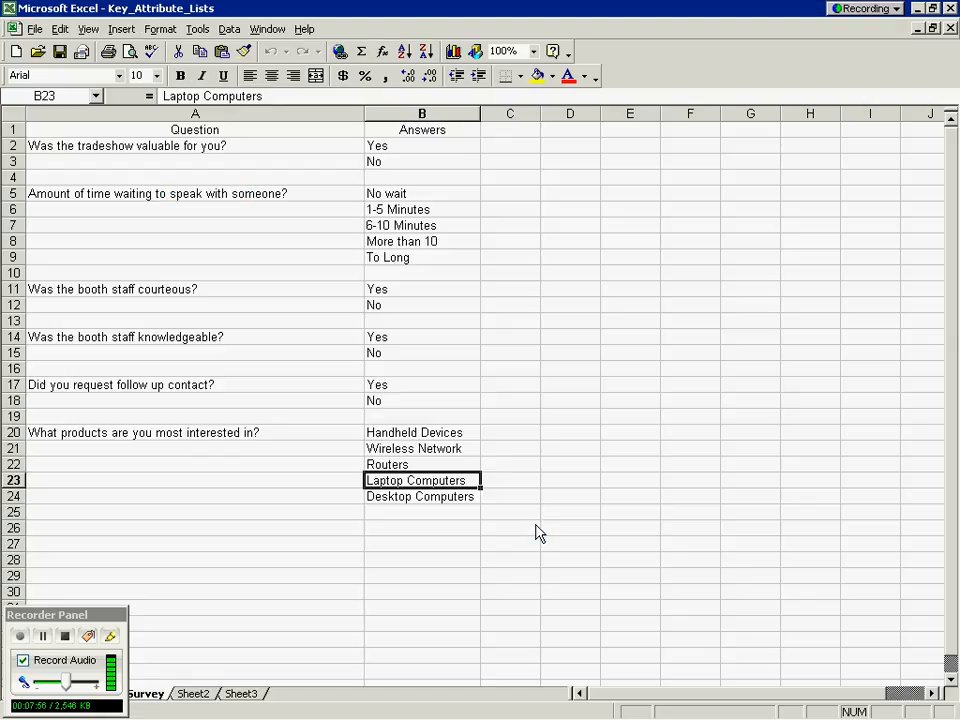
{"action": "left_click", "coordinate": [206, 146]}
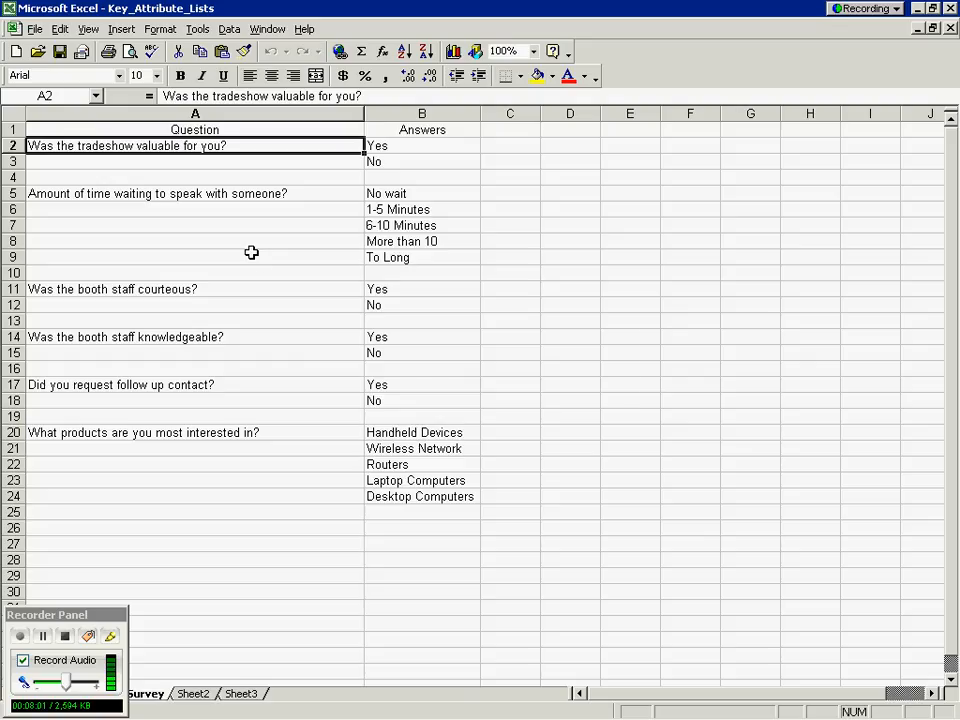
{"action": "key", "text": "alt+Tab"}
Step: Name the first Computer Tradeshow field "Tradeshow Valuable?" in the CRM
{"action": "left_click", "coordinate": [683, 242]}
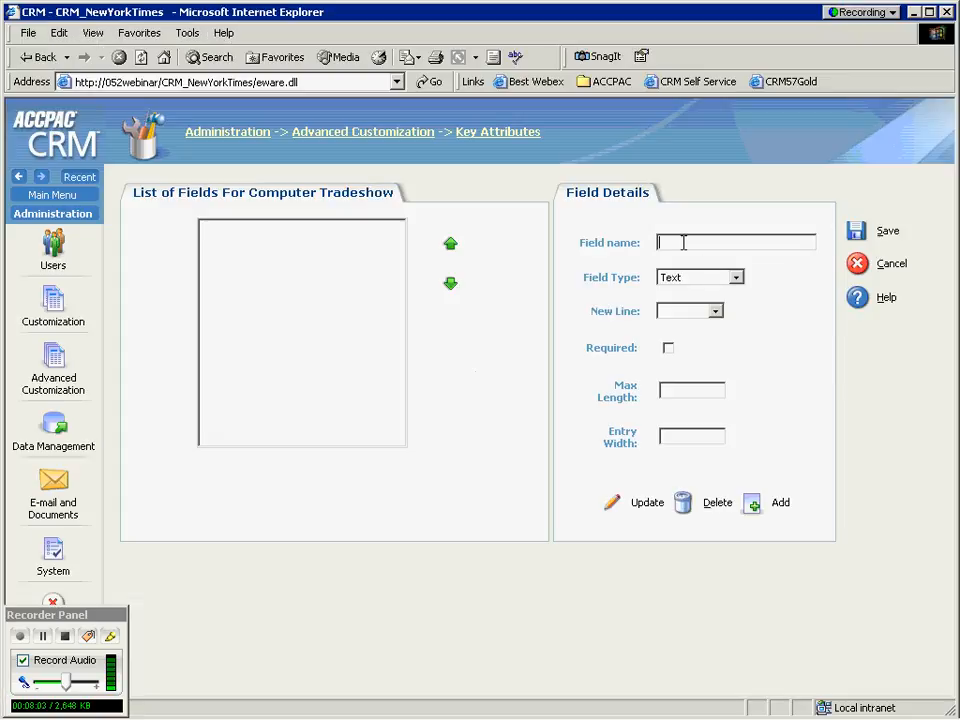
{"action": "type", "text": "Tradeshow"}
{"action": "key", "text": "BackSpace"}
{"action": "key", "text": "BackSpace"}
{"action": "key", "text": "BackSpace"}
{"action": "key", "text": "BackSpace"}
{"action": "type", "text": "show "}
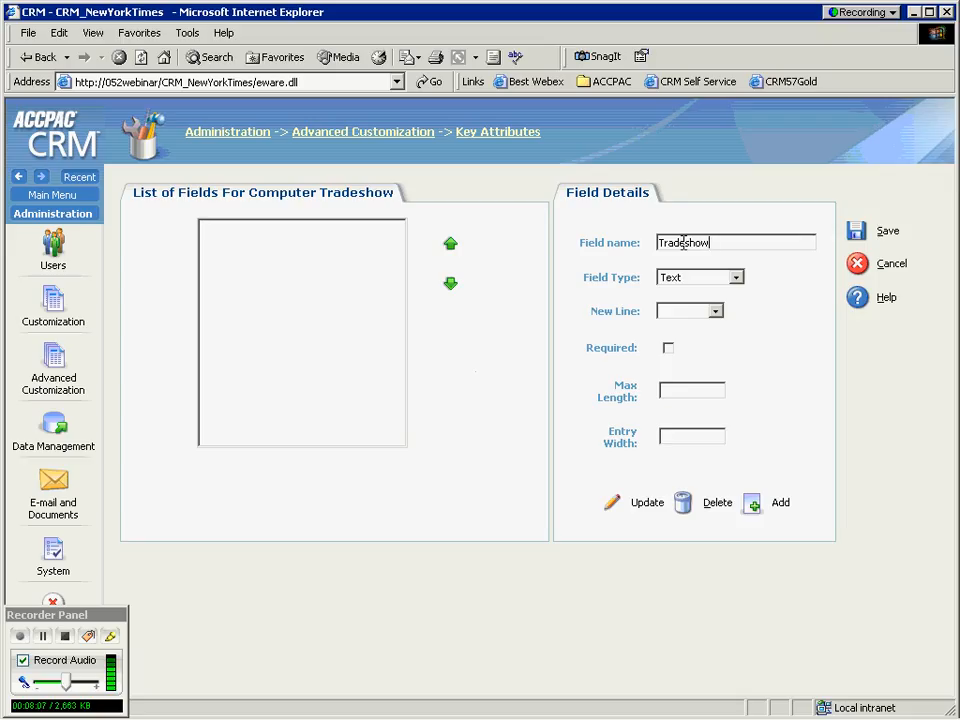
{"action": "type", "text": "Valuable?"}
Step: Set the "Tradeshow Valuable?" field to type Selection with the YesNoMaybe key attribute list and add it to the category
{"action": "left_click", "coordinate": [736, 277]}
{"action": "mouse_move", "coordinate": [740, 345]}
{"action": "left_mouse_down"}
{"action": "mouse_move", "coordinate": [740, 330]}
{"action": "mouse_move", "coordinate": [740, 357]}
{"action": "left_mouse_up"}
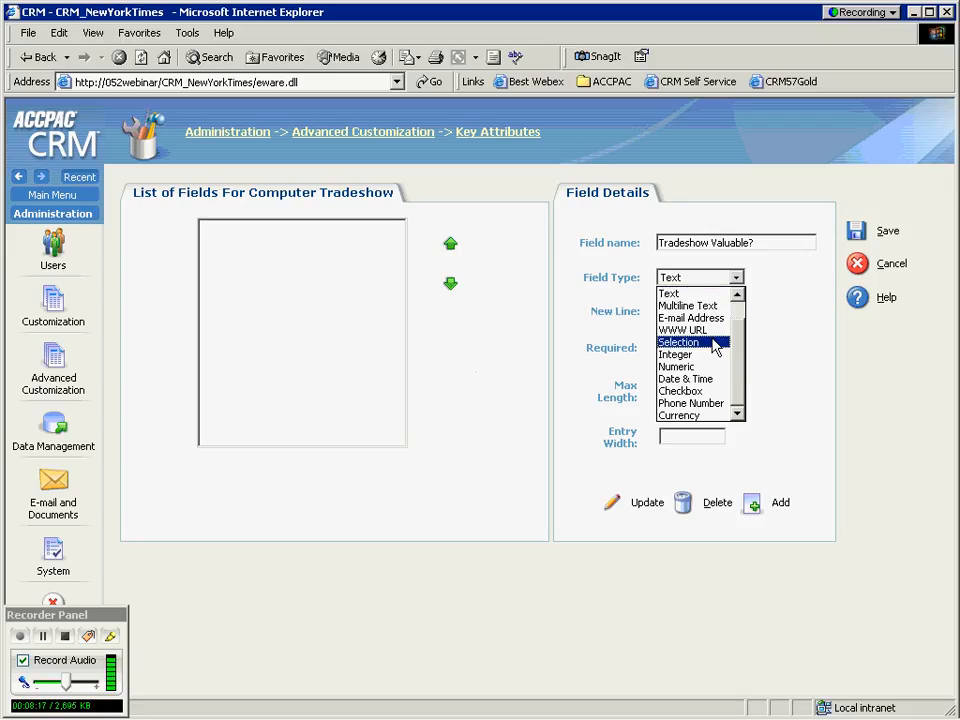
{"action": "left_click", "coordinate": [712, 344]}
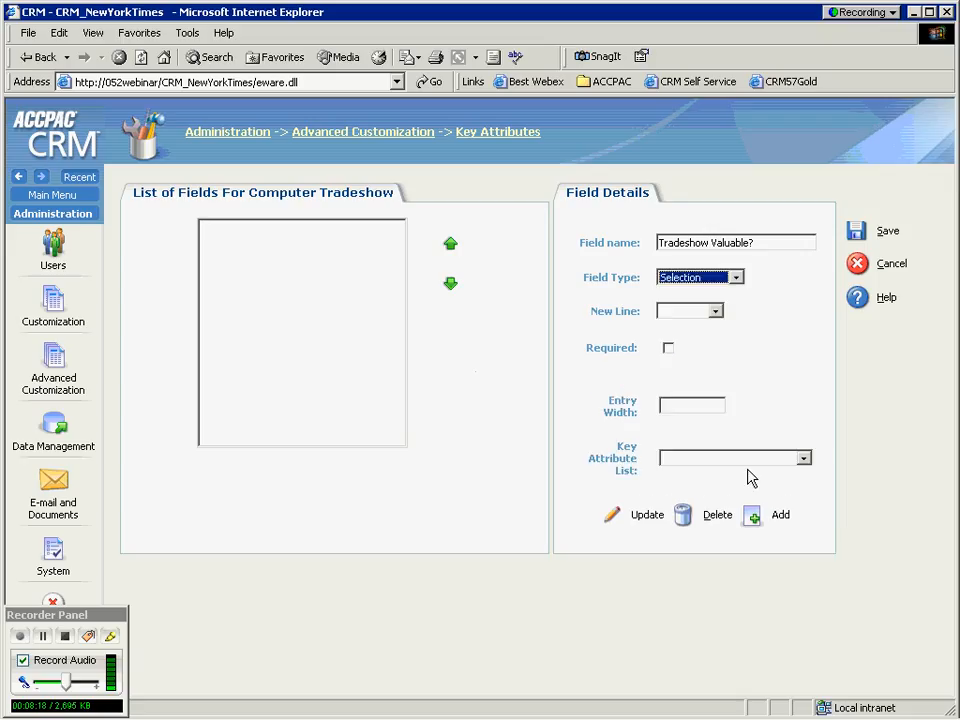
{"action": "left_click", "coordinate": [802, 459]}
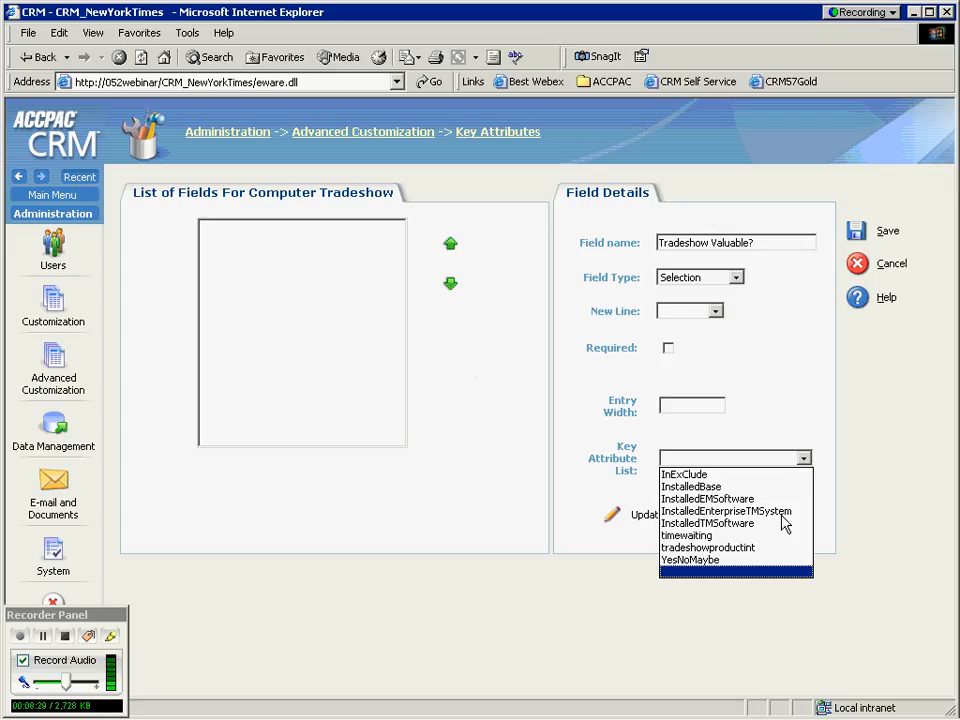
{"action": "left_click", "coordinate": [768, 562]}
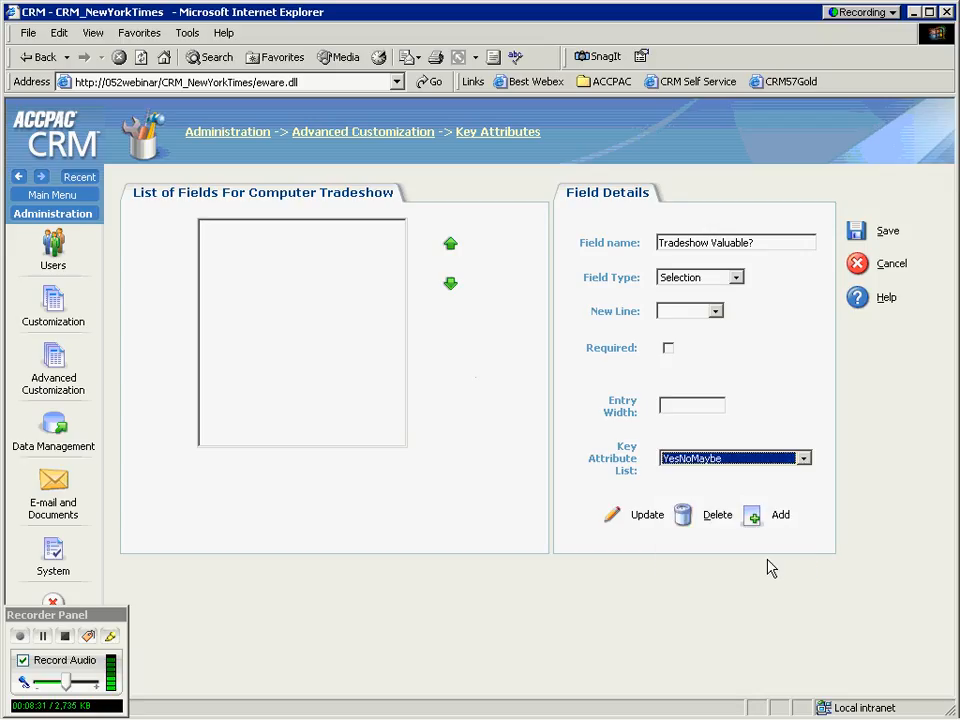
{"action": "left_click", "coordinate": [751, 518]}
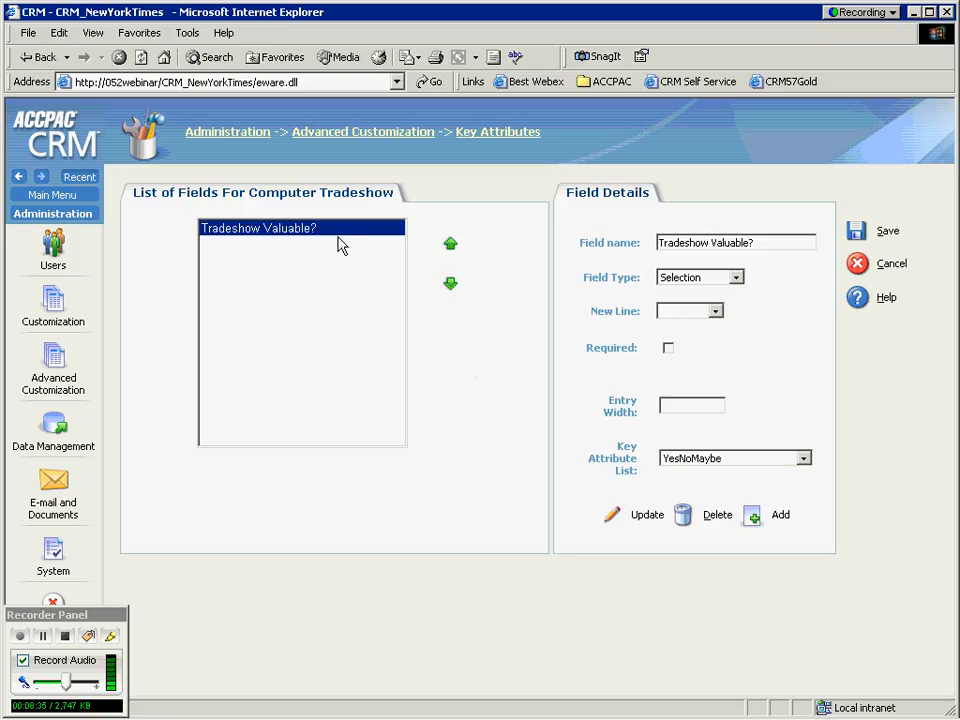
Step: Look up the second survey question in Excel and enter "Amount of Time waiting?" as the field name in the CRM
{"action": "key", "text": "alt+Tab"}
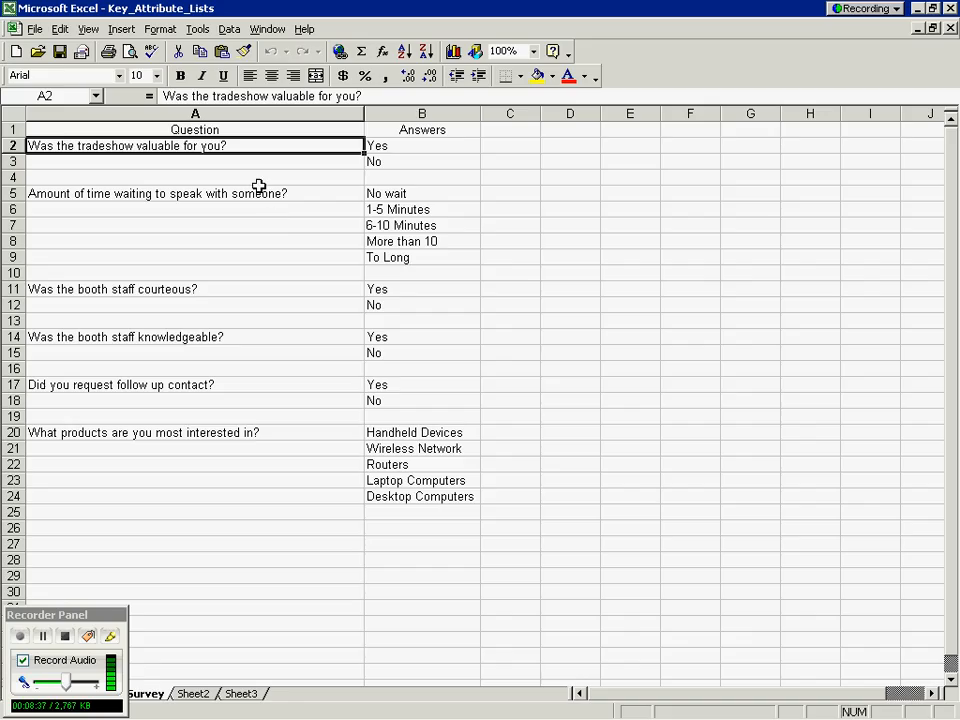
{"action": "left_click", "coordinate": [258, 190]}
{"action": "key", "text": "alt+Tab"}
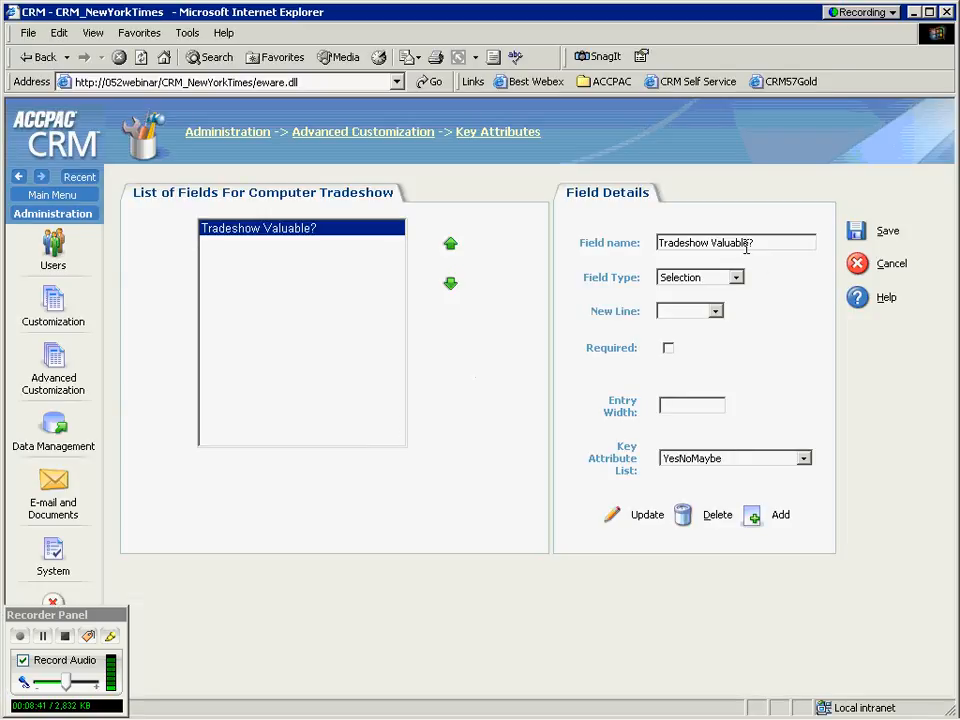
{"action": "left_click_drag", "start_coordinate": [746, 243], "coordinate": [573, 234]}
{"action": "type", "text": "Amount"}
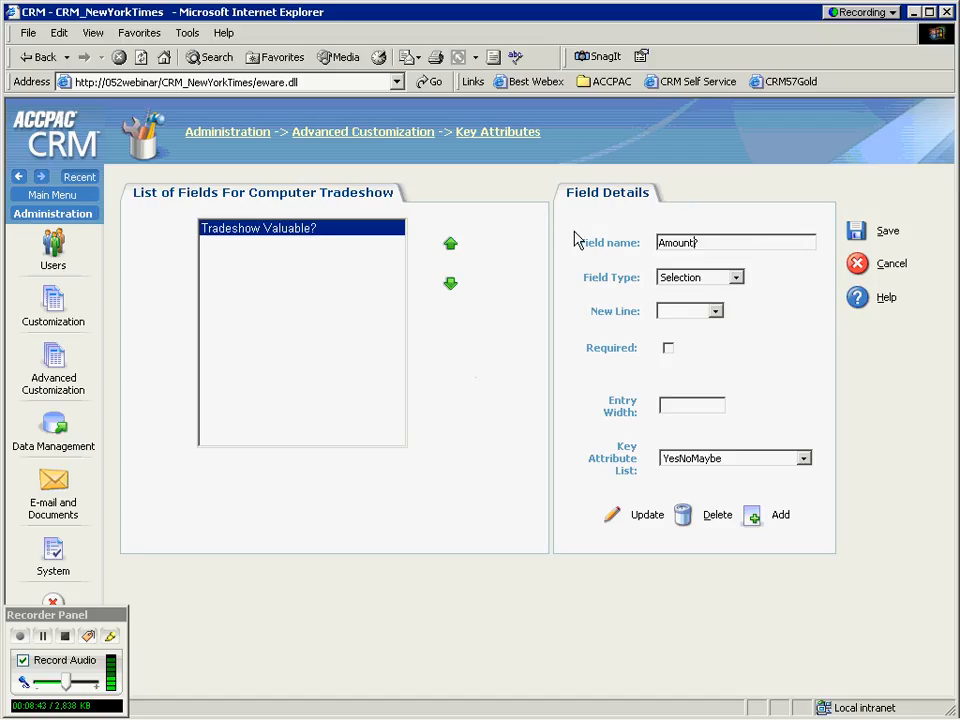
{"action": "type", "text": " of Time waiting"}
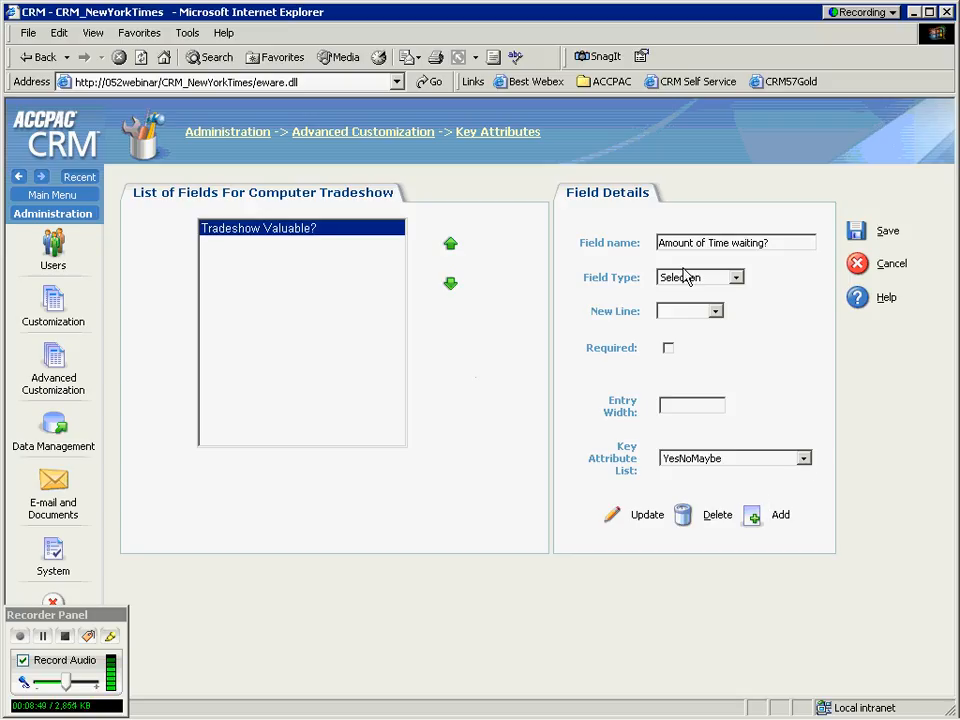
Step: Assign the timewaiting list and Same Line placement to "Amount of Time waiting?" and add it to the fields
{"action": "left_click", "coordinate": [805, 459]}
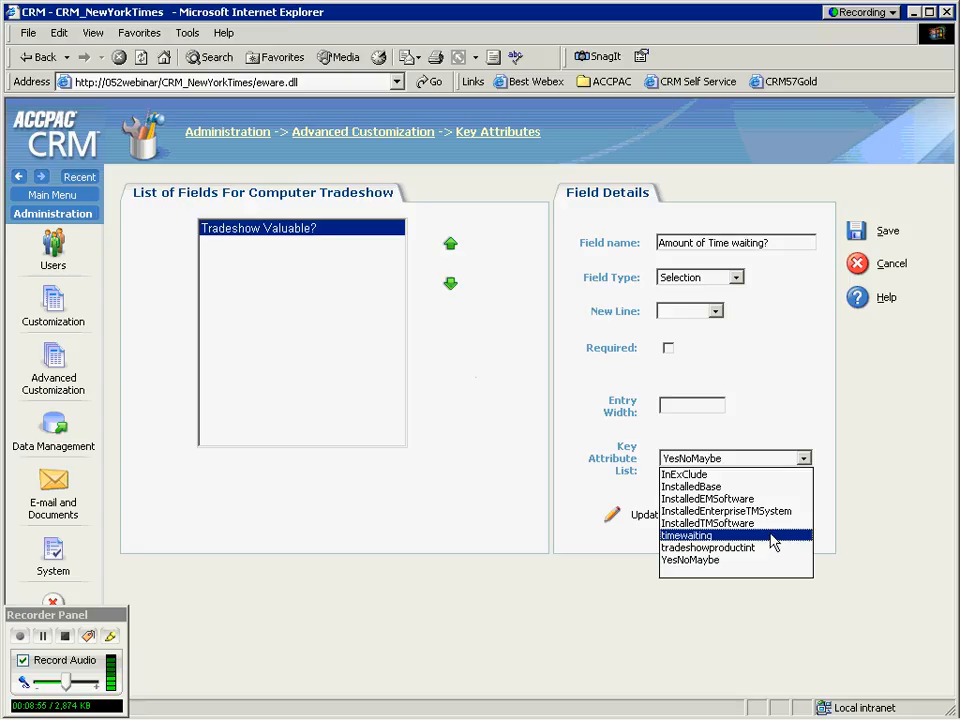
{"action": "left_click", "coordinate": [773, 537]}
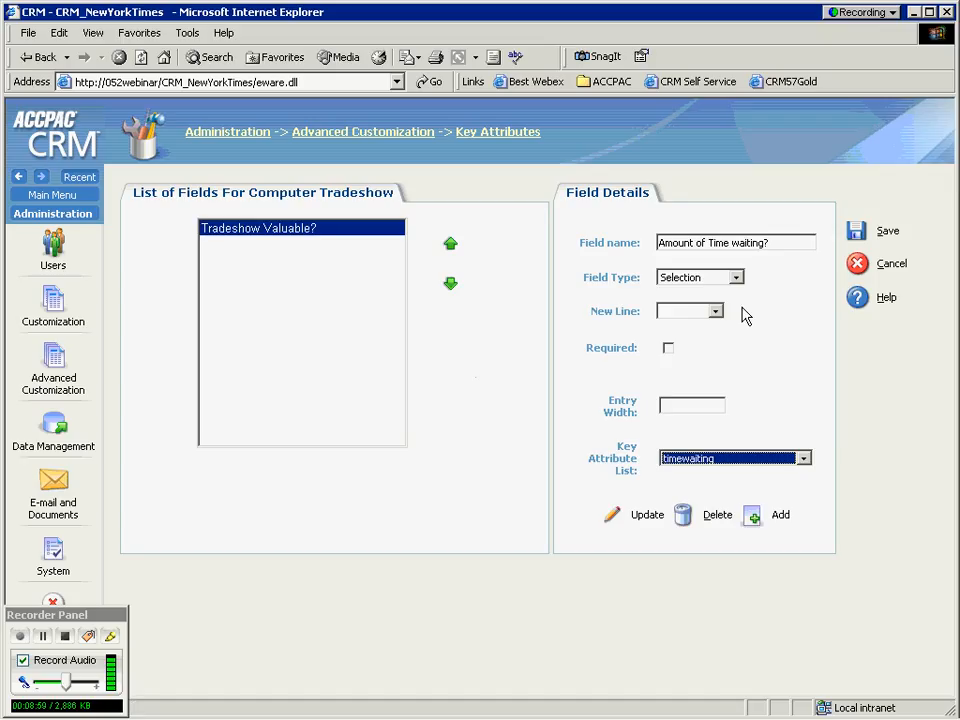
{"action": "left_click", "coordinate": [716, 311]}
{"action": "left_click", "coordinate": [706, 327]}
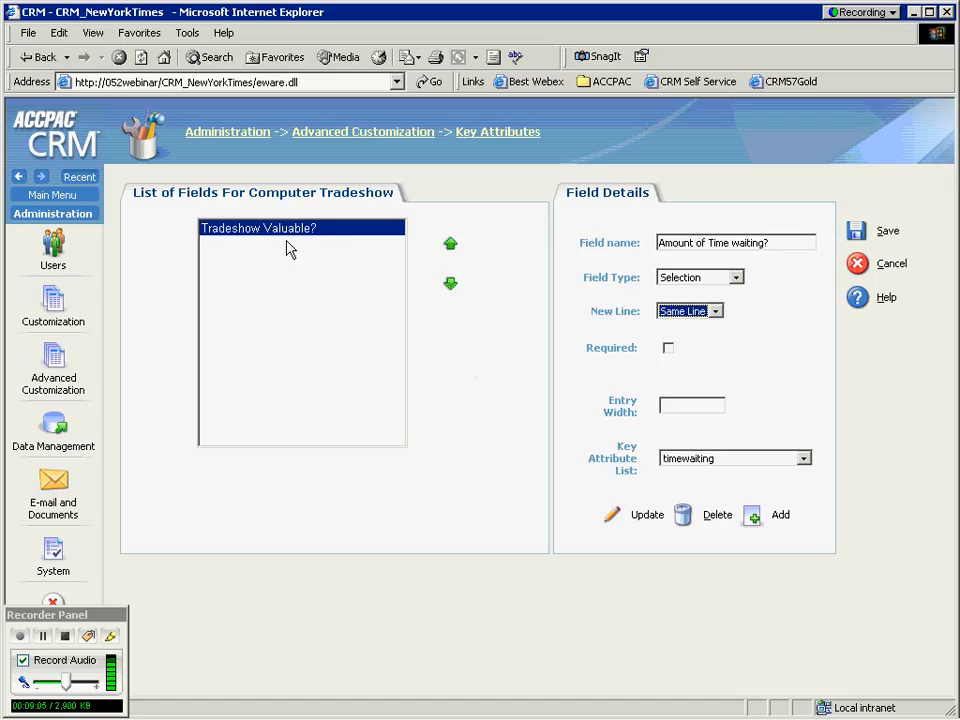
{"action": "left_click", "coordinate": [752, 518]}
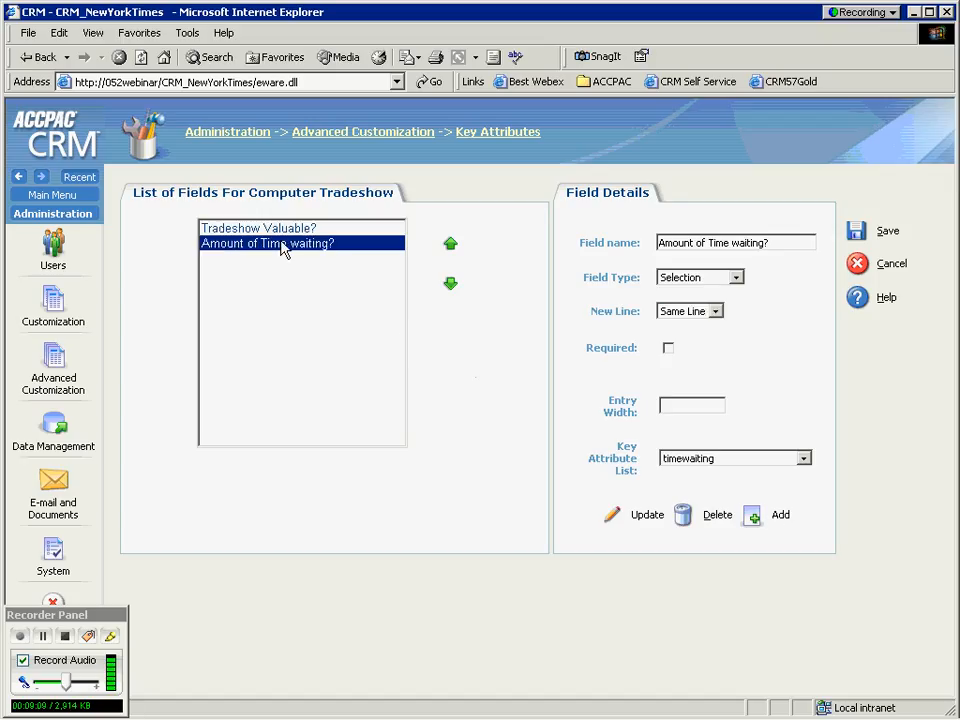
Step: Look up the third survey question in Excel and enter "Was staff coureous?" as the field name in the CRM
{"action": "key", "text": "alt+Tab"}
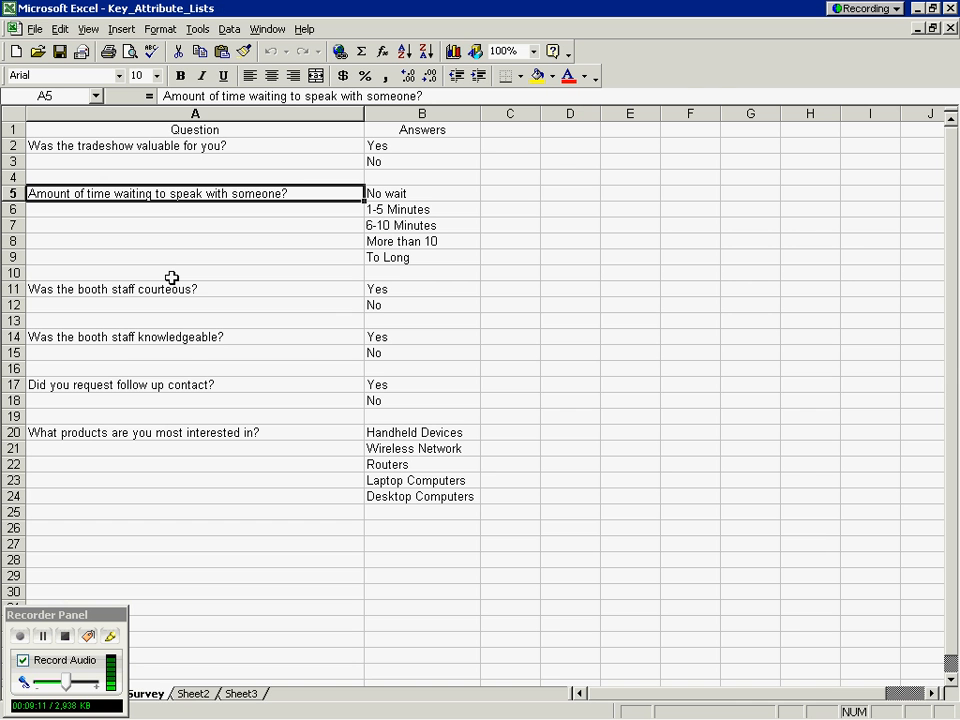
{"action": "left_click", "coordinate": [165, 286]}
{"action": "key", "text": "alt+Tab"}
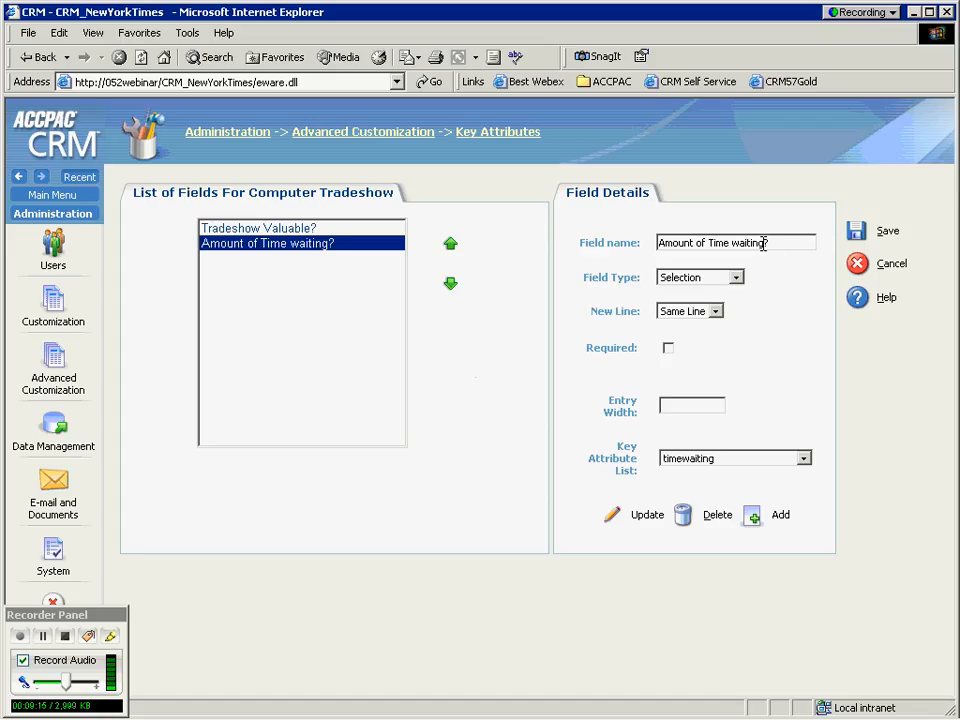
{"action": "left_click_drag", "start_coordinate": [768, 242], "coordinate": [627, 235]}
{"action": "type", "text": "Was staff c"}
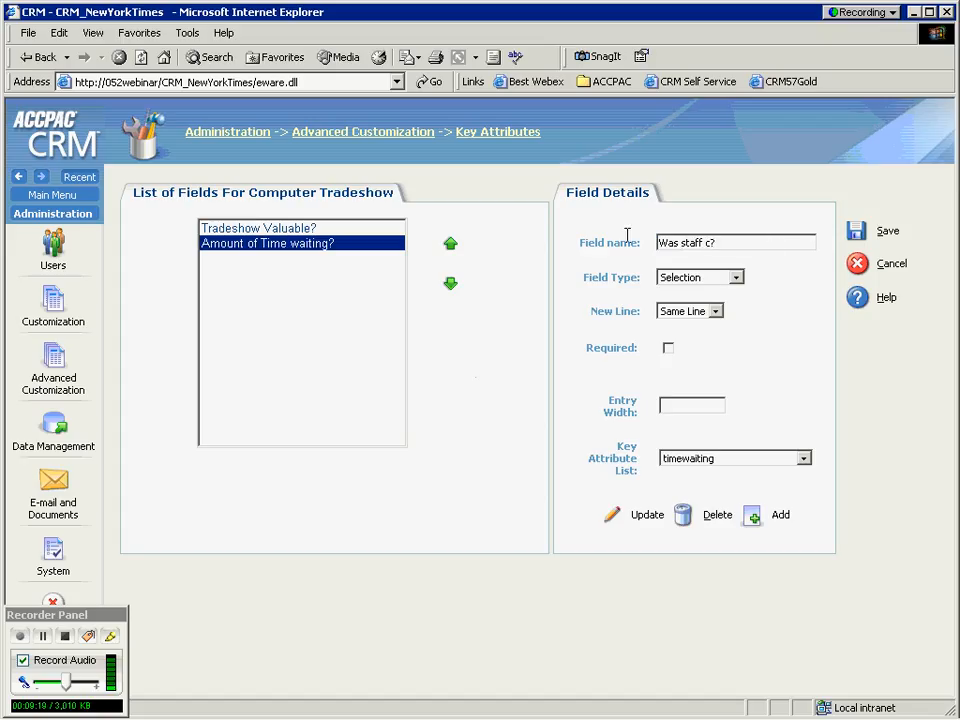
{"action": "type", "text": "oureous?"}
Step: Add the "Was staff coureous?" field with the YesNoMaybe list and New Line placement, and return to Excel
{"action": "left_click", "coordinate": [804, 458]}
{"action": "left_click", "coordinate": [785, 562]}
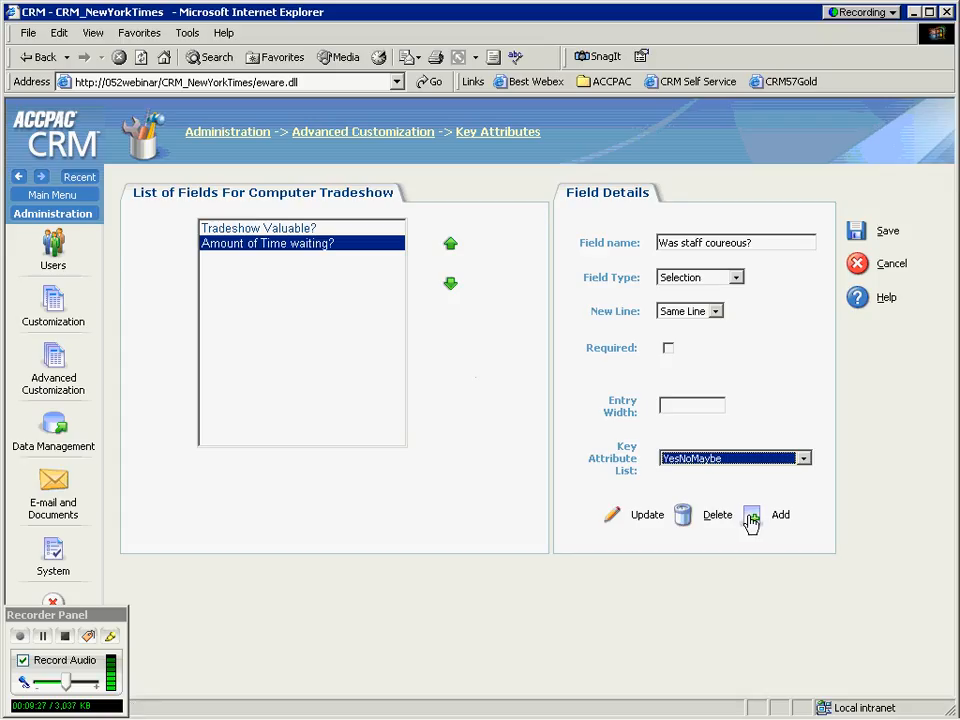
{"action": "left_click", "coordinate": [716, 311]}
{"action": "left_click", "coordinate": [707, 338]}
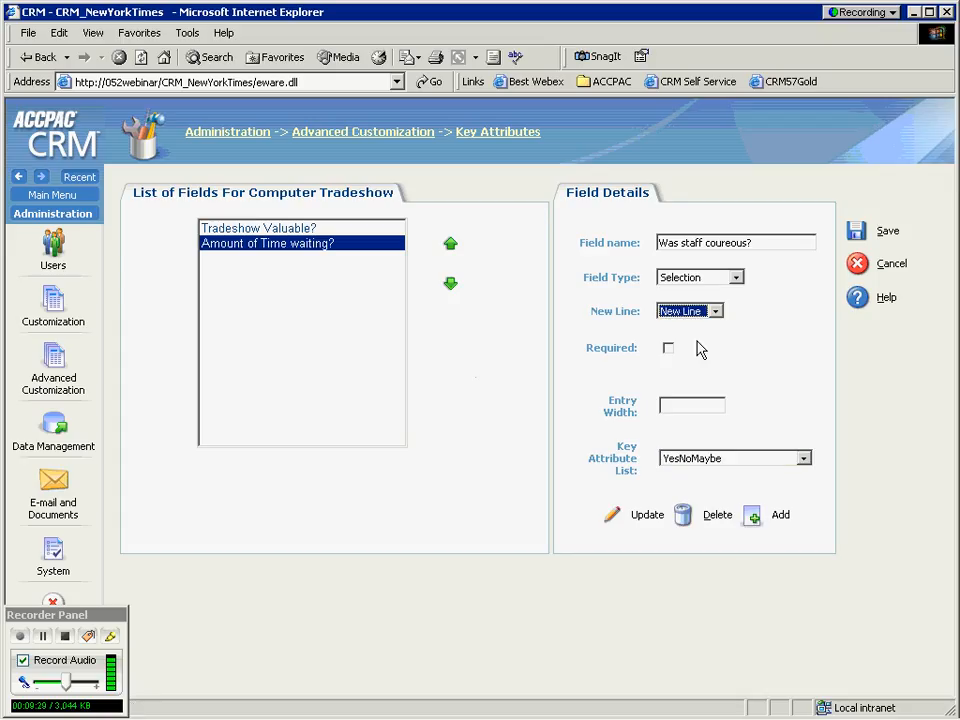
{"action": "left_click", "coordinate": [752, 520]}
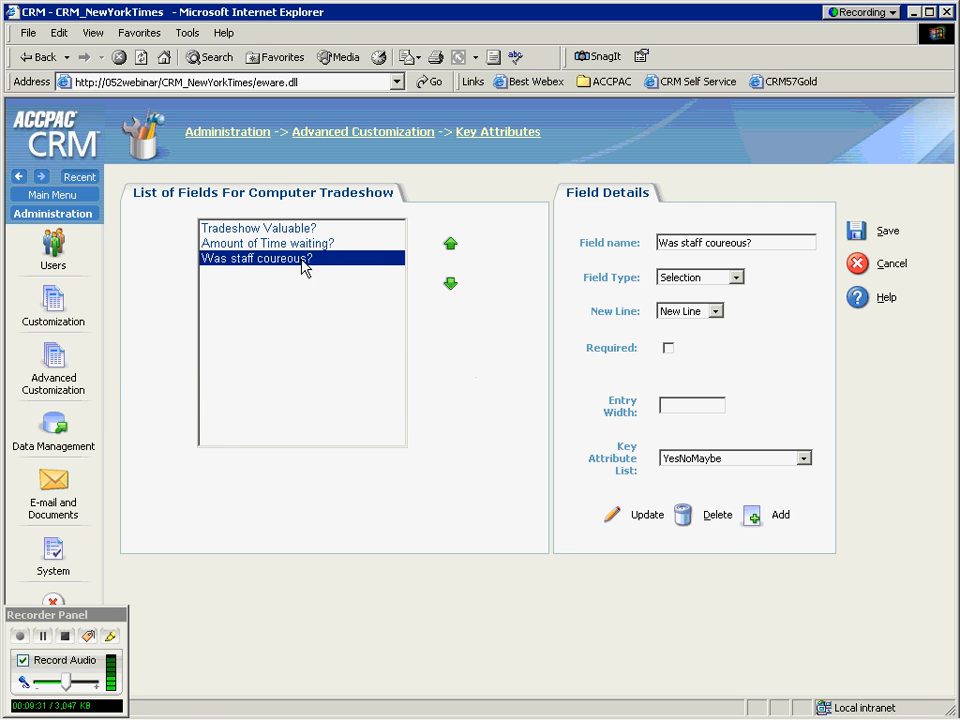
{"action": "key", "text": "alt+Tab"}
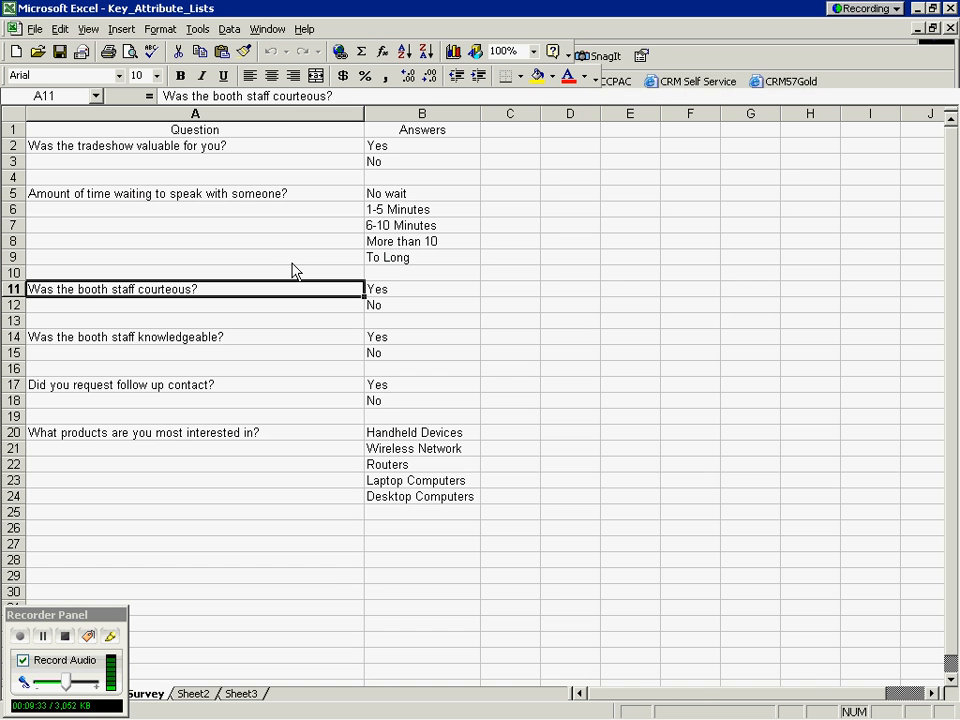
Step: Look up the fourth survey question in Excel and enter "Was staff knowledgeable?" as the field name in the CRM
{"action": "left_click", "coordinate": [215, 342]}
{"action": "key", "text": "alt+Tab"}
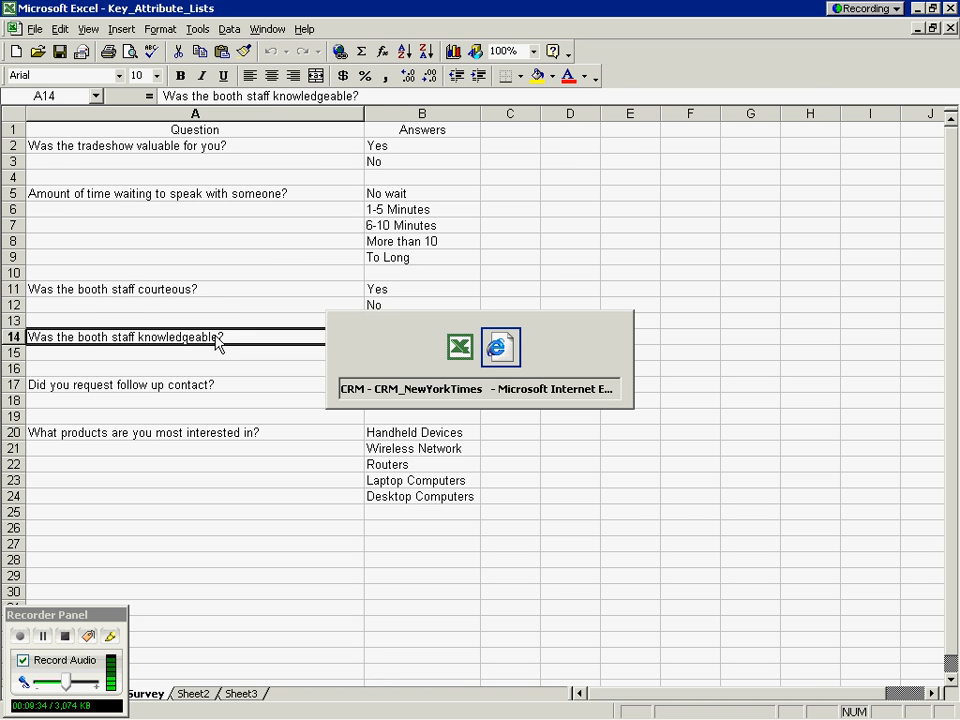
{"action": "left_click", "coordinate": [705, 242]}
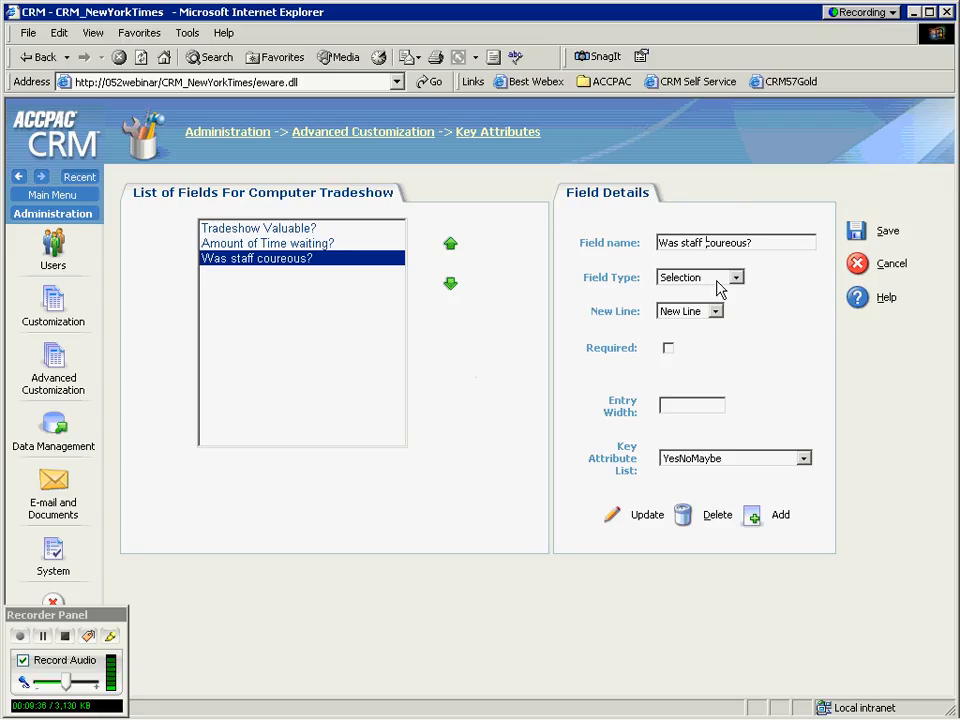
{"action": "key", "text": "Delete"}
{"action": "key", "text": "Delete"}
{"action": "key", "text": "Delete"}
{"action": "key", "text": "Delete"}
{"action": "key", "text": "Delete"}
{"action": "key", "text": "Delete"}
{"action": "key", "text": "Delete"}
{"action": "key", "text": "Delete"}
{"action": "key", "text": "Delete"}
{"action": "type", "text": "knowledgeable?"}
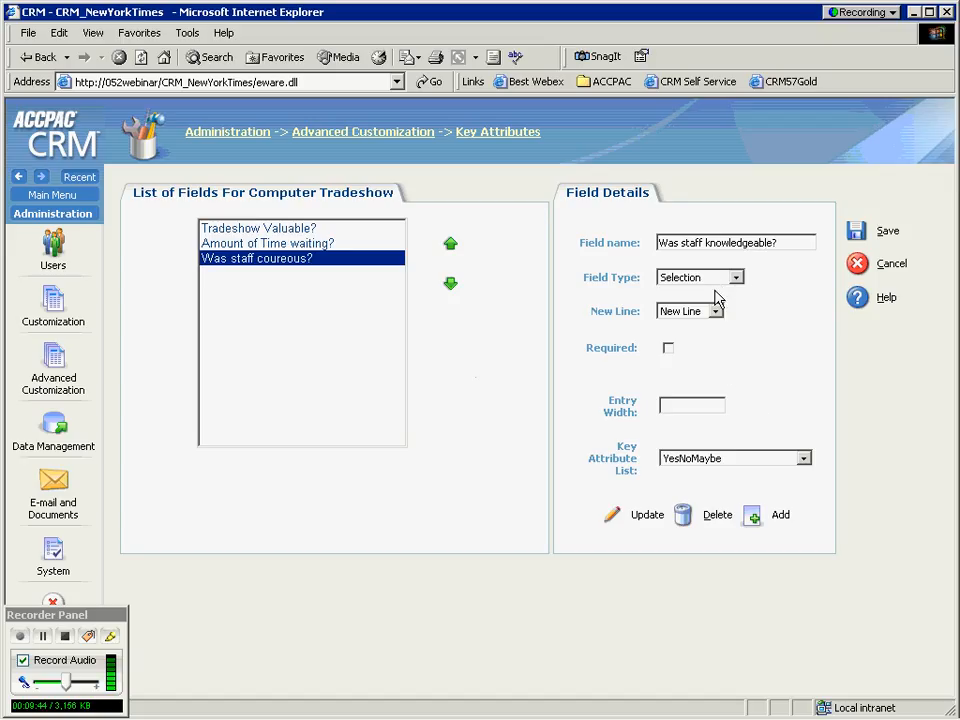
Step: Set "Was staff knowledgeable?" to Same Line placement and add it to the Computer Tradeshow fields
{"action": "left_click", "coordinate": [715, 311]}
{"action": "left_click", "coordinate": [700, 327]}
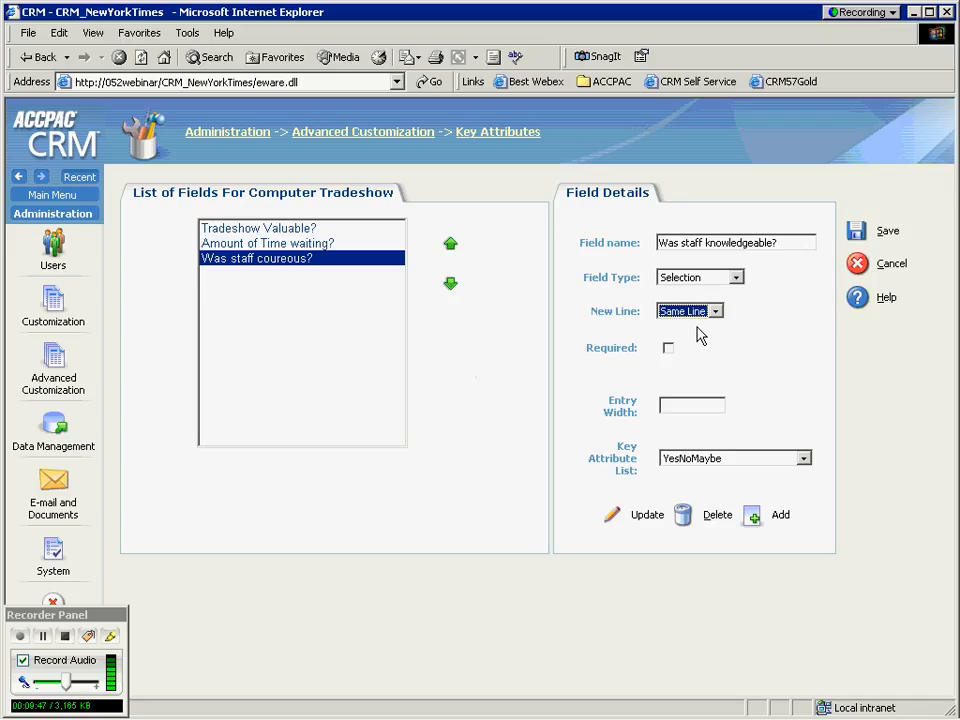
{"action": "left_click", "coordinate": [752, 516]}
Step: Look up the fifth survey question in Excel and enter "request follow up?" as the field name in the CRM
{"action": "key", "text": "alt+Tab"}
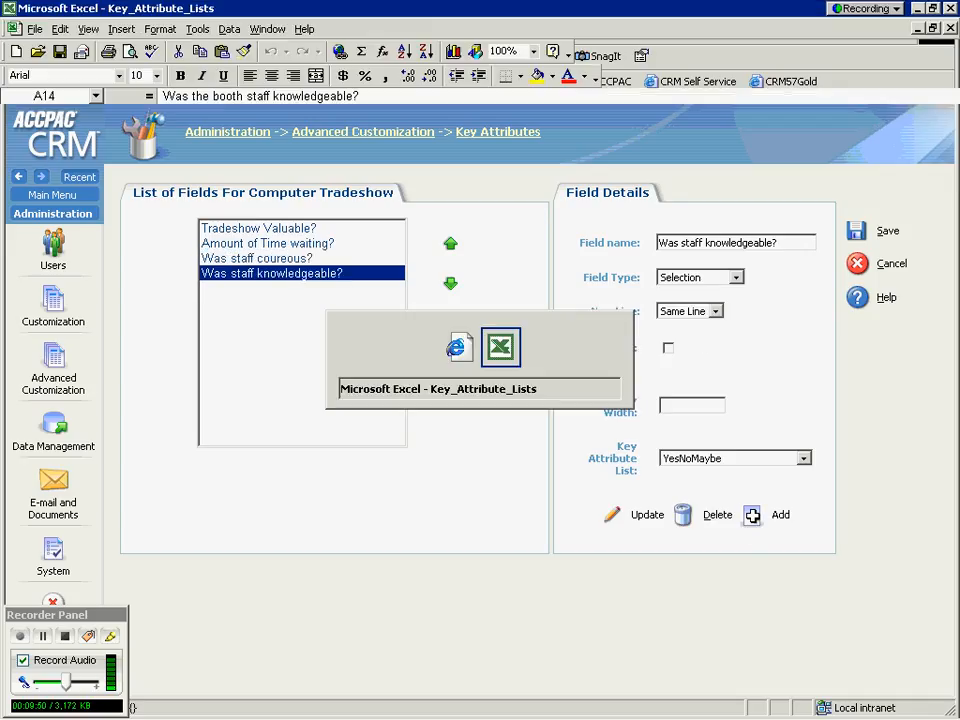
{"action": "left_click", "coordinate": [202, 387]}
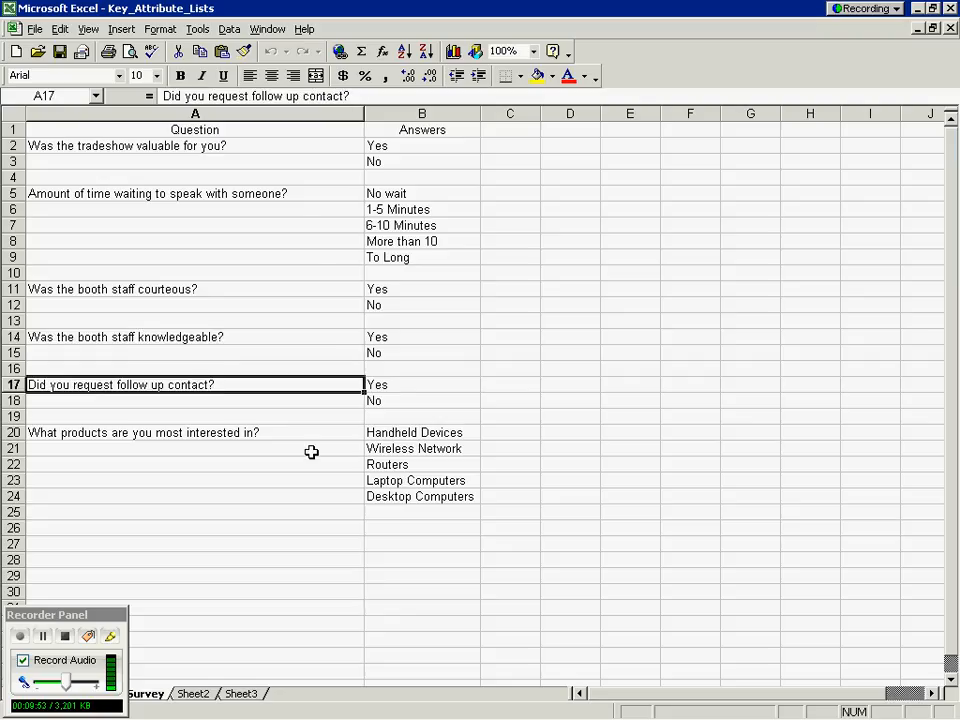
{"action": "key", "text": "alt+Tab"}
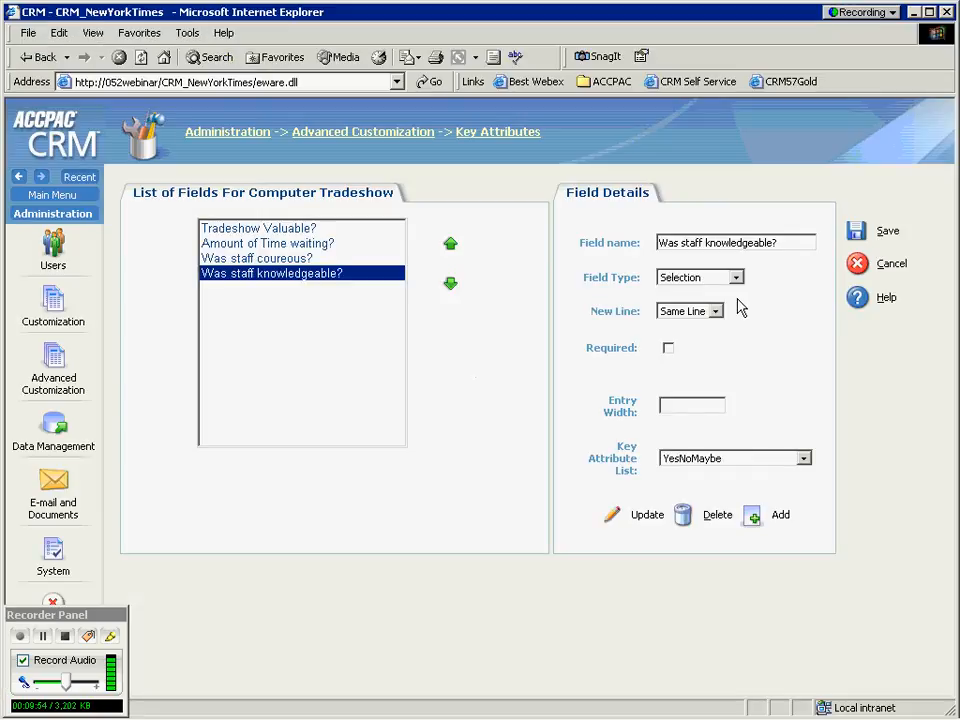
{"action": "left_click_drag", "start_coordinate": [771, 248], "coordinate": [623, 236]}
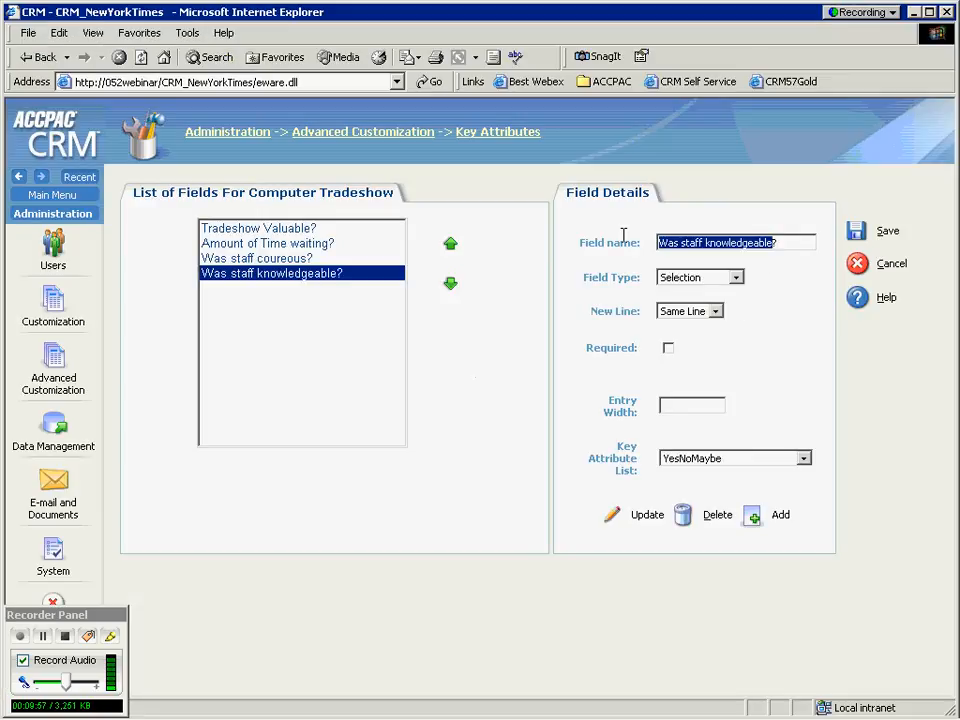
{"action": "type", "text": "request follow up?"}
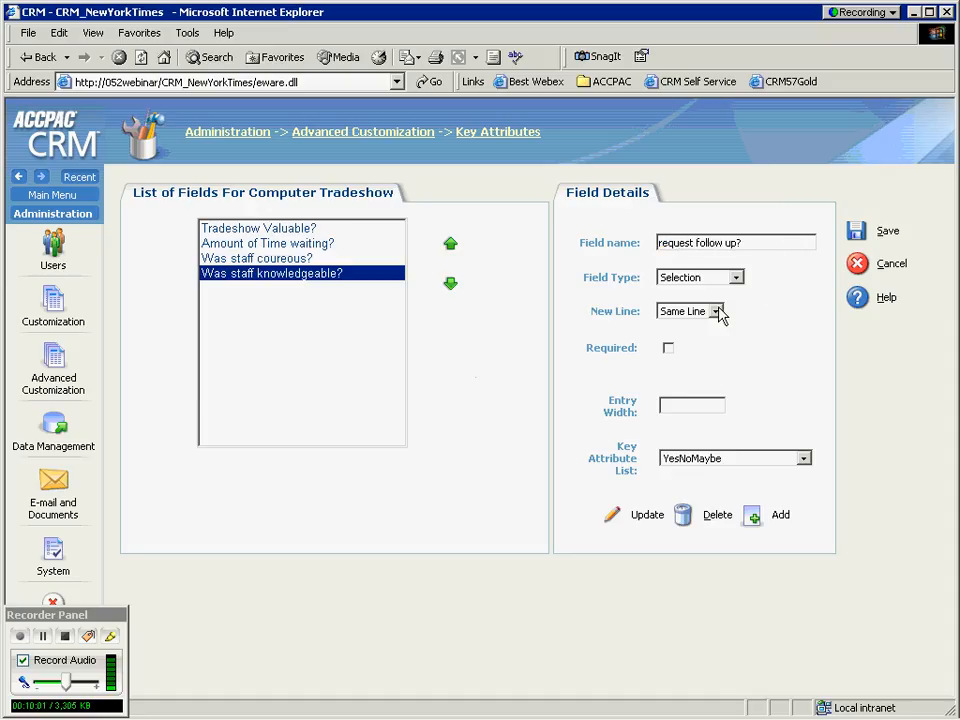
Step: Set "request follow up?" to New Line placement and add it to the Computer Tradeshow fields
{"action": "left_click", "coordinate": [716, 311]}
{"action": "left_click", "coordinate": [701, 340]}
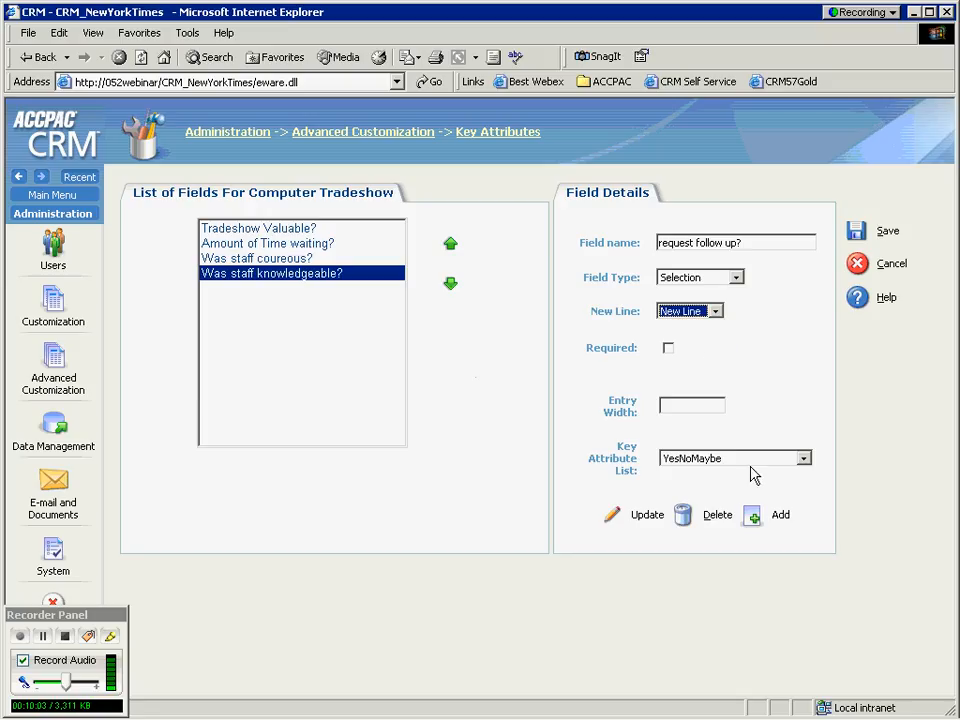
{"action": "left_click", "coordinate": [754, 517]}
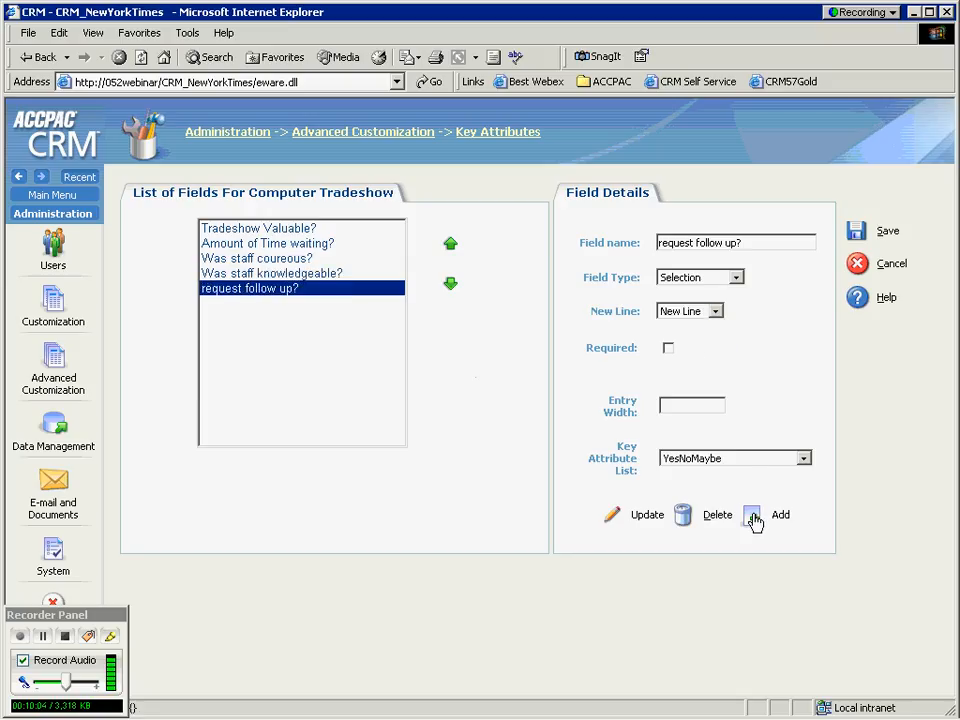
Step: Look up the last survey question in Excel and enter "Products of interest?" as the field name in the CRM
{"action": "key", "text": "alt+Tab"}
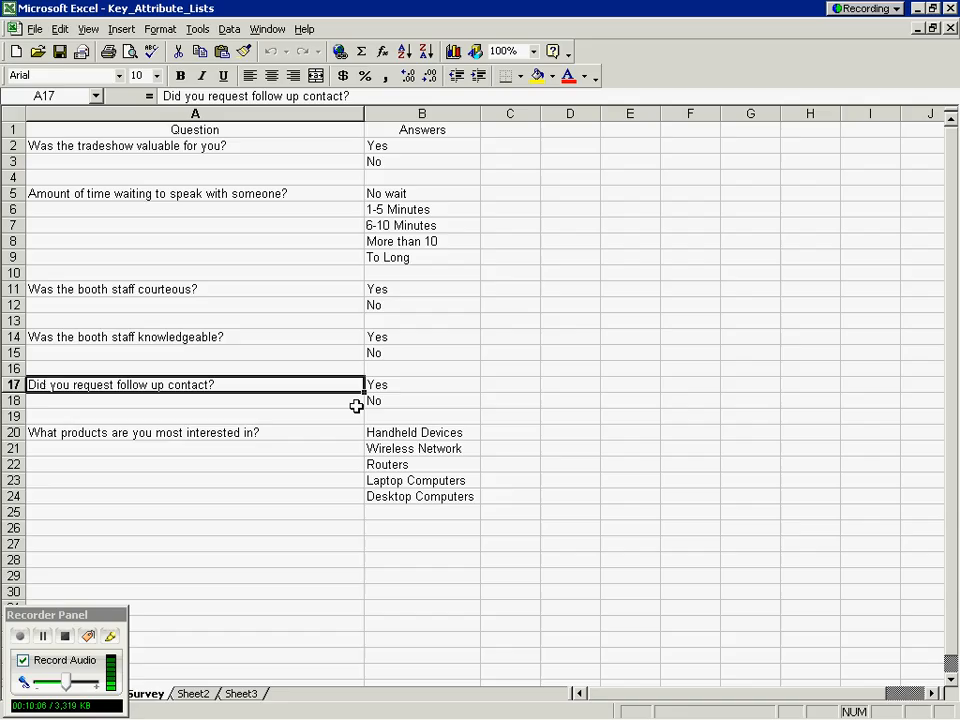
{"action": "left_click", "coordinate": [274, 430]}
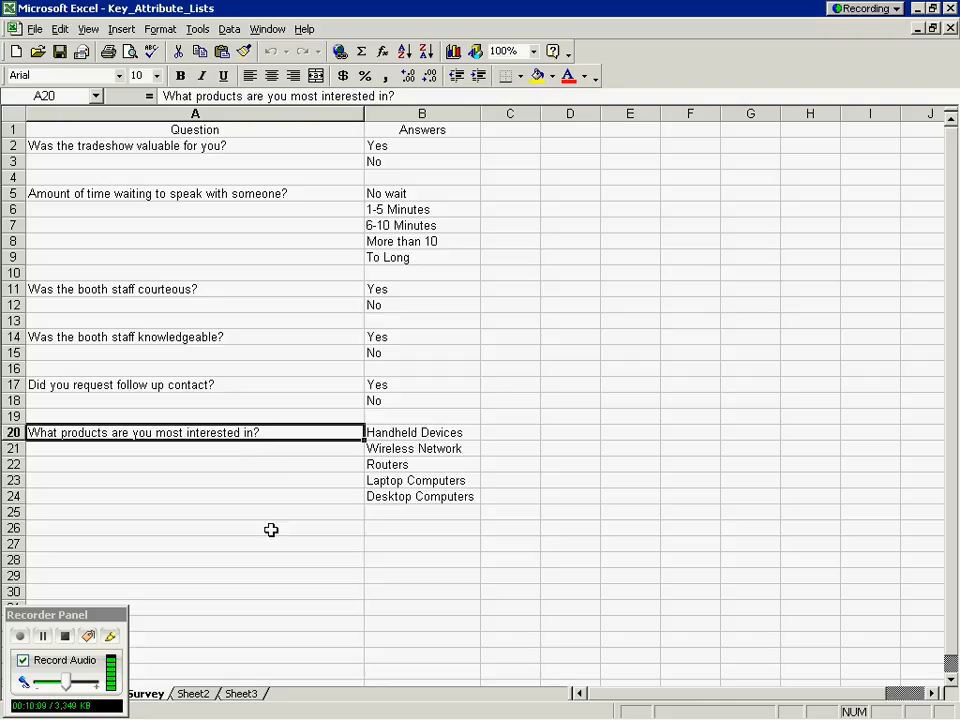
{"action": "key", "text": "alt+Tab"}
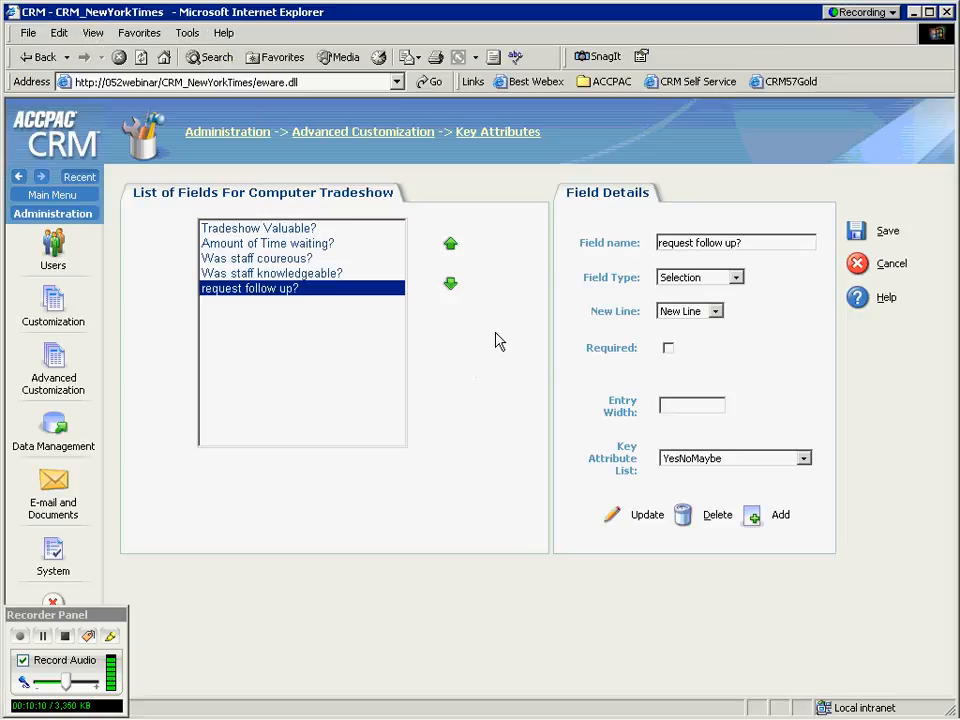
{"action": "left_click", "coordinate": [586, 242]}
{"action": "type", "text": "Pr"}
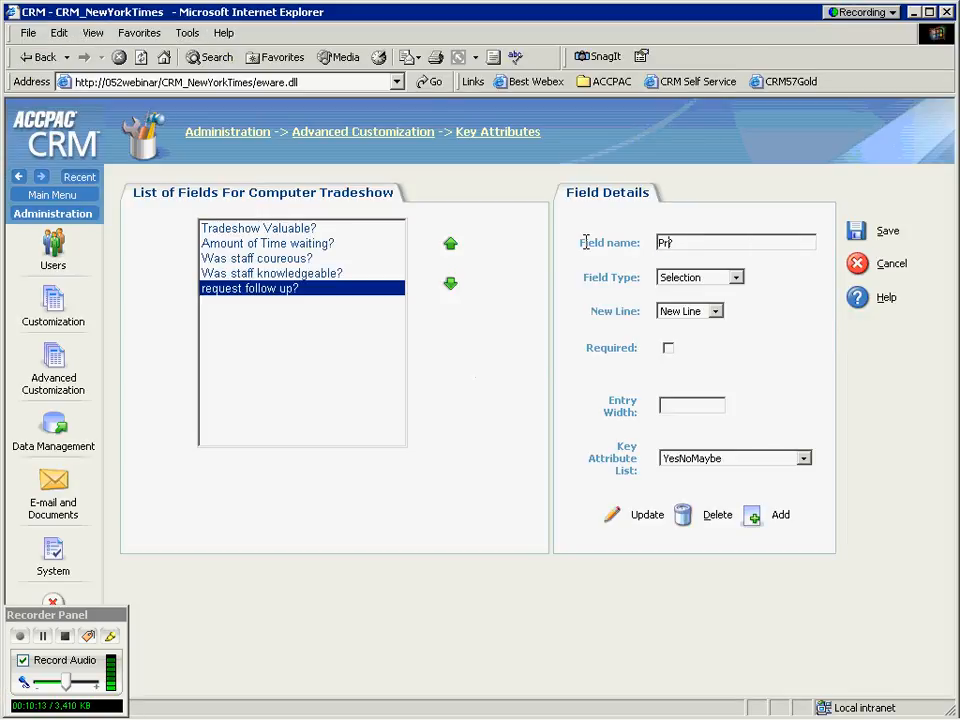
{"action": "type", "text": "oducts of interest?"}
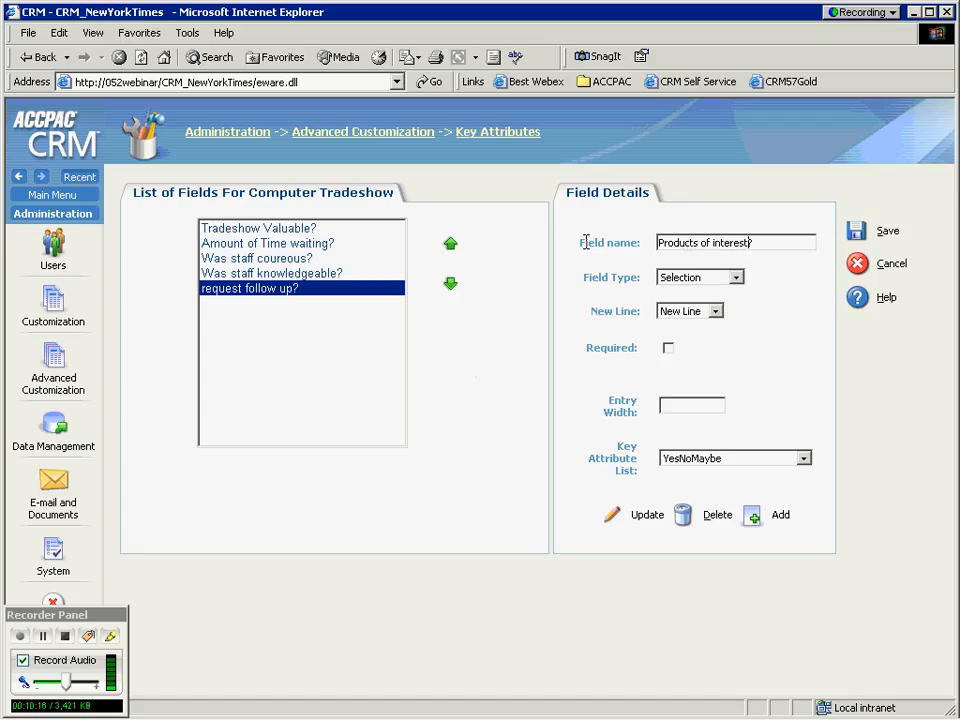
Step: Add the "Products of interest?" field with Same Line placement and the tradeshowproductint list, and save the Computer Tradeshow fields
{"action": "left_click", "coordinate": [700, 316]}
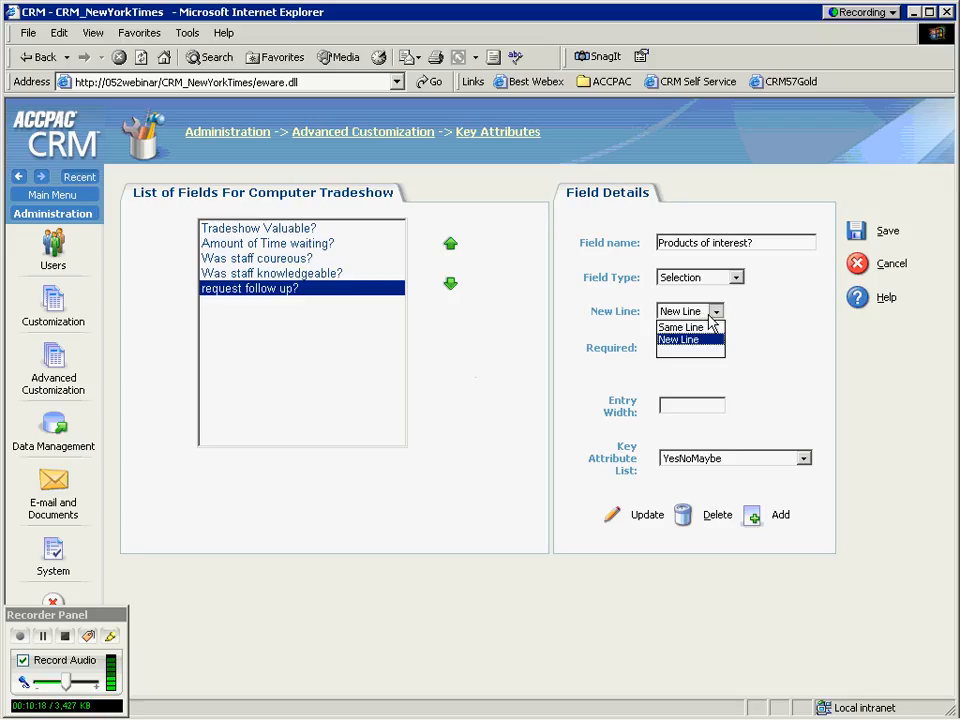
{"action": "left_click", "coordinate": [703, 327]}
{"action": "left_click", "coordinate": [802, 460]}
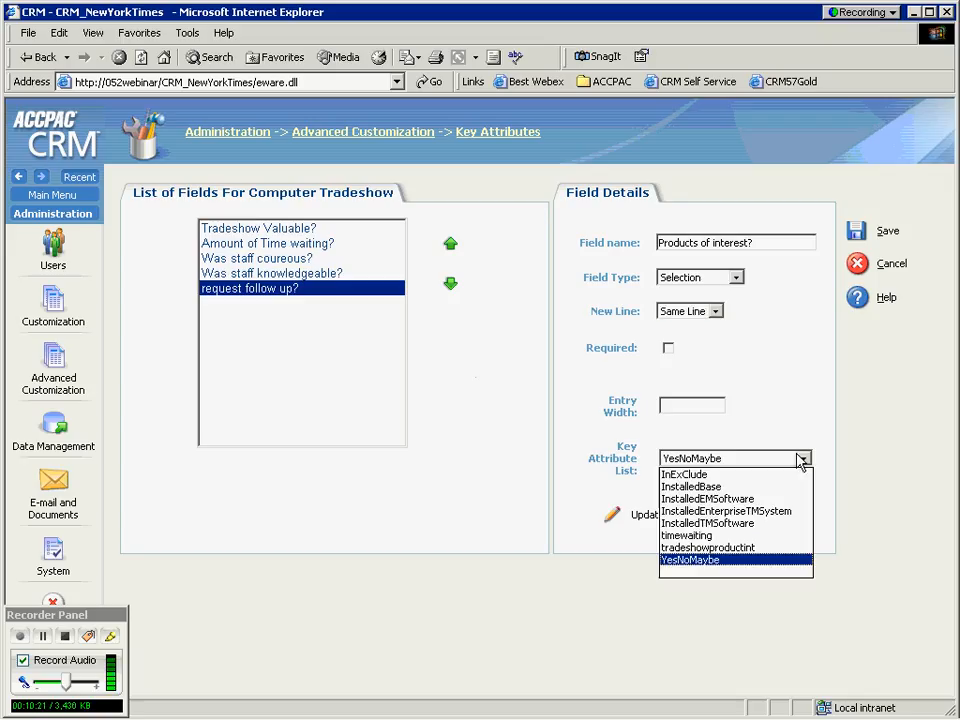
{"action": "left_click", "coordinate": [786, 549]}
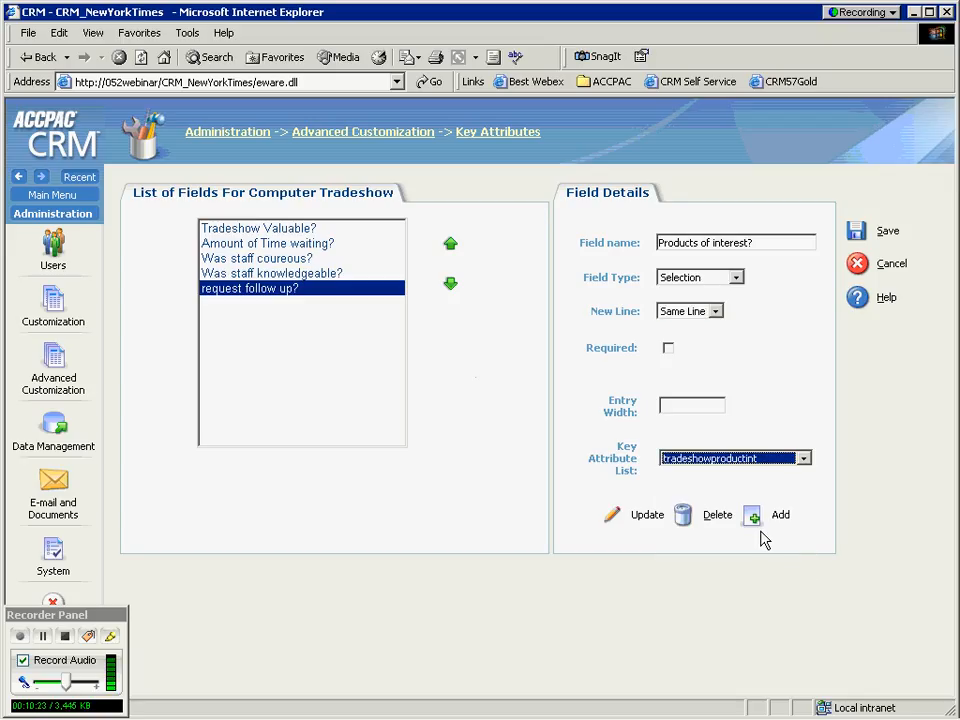
{"action": "left_click", "coordinate": [754, 518]}
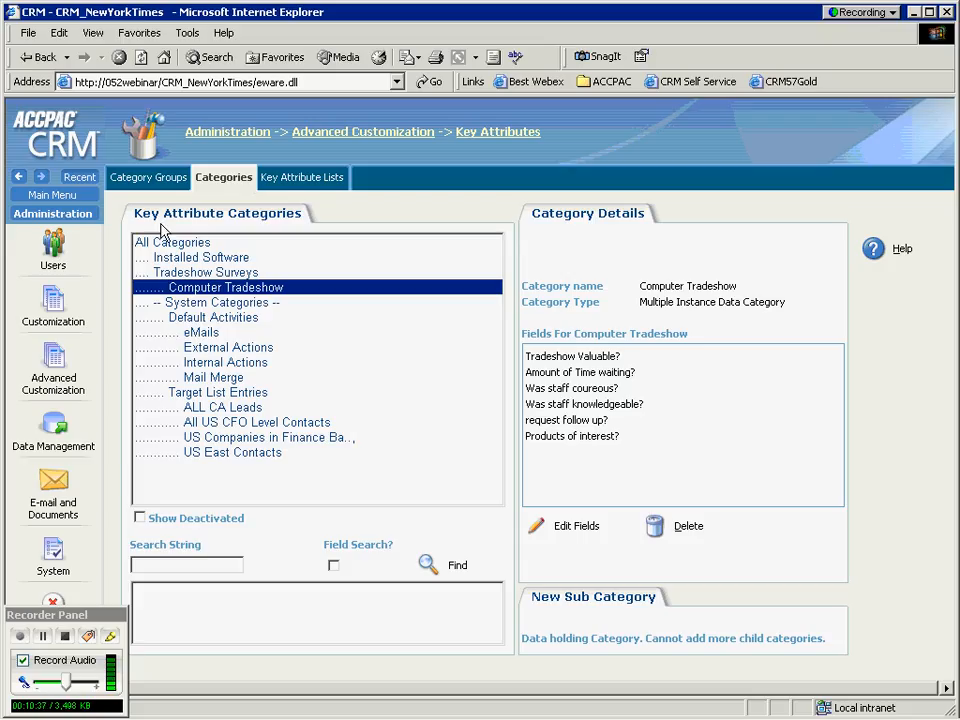
Step: Display the Call Handling Category Groups in the key attributes administration
{"action": "left_click", "coordinate": [141, 185]}
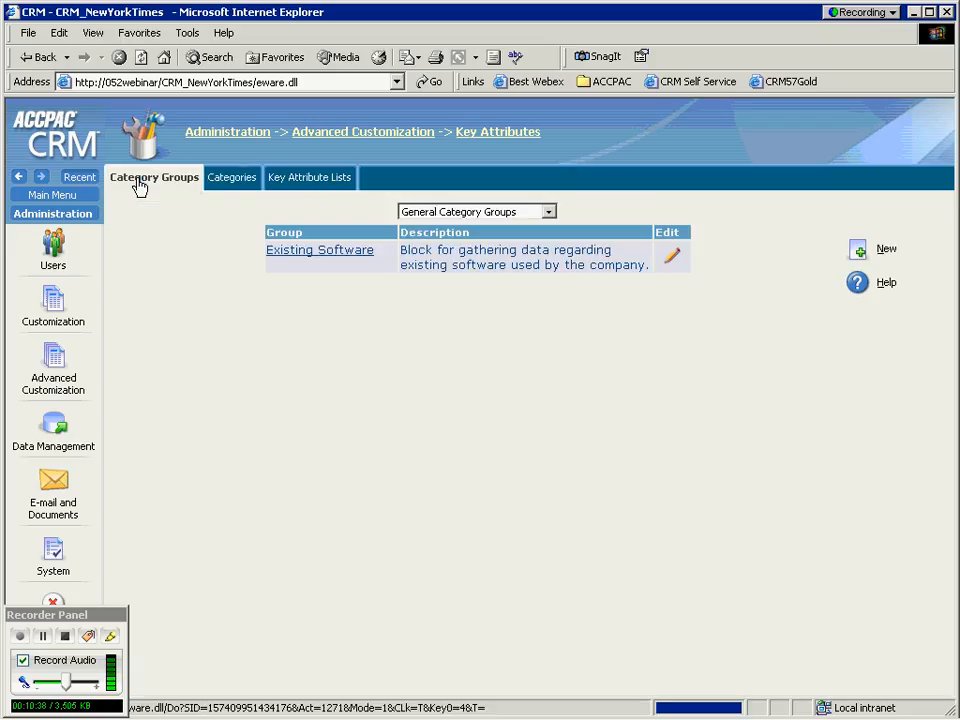
{"action": "left_click", "coordinate": [549, 213]}
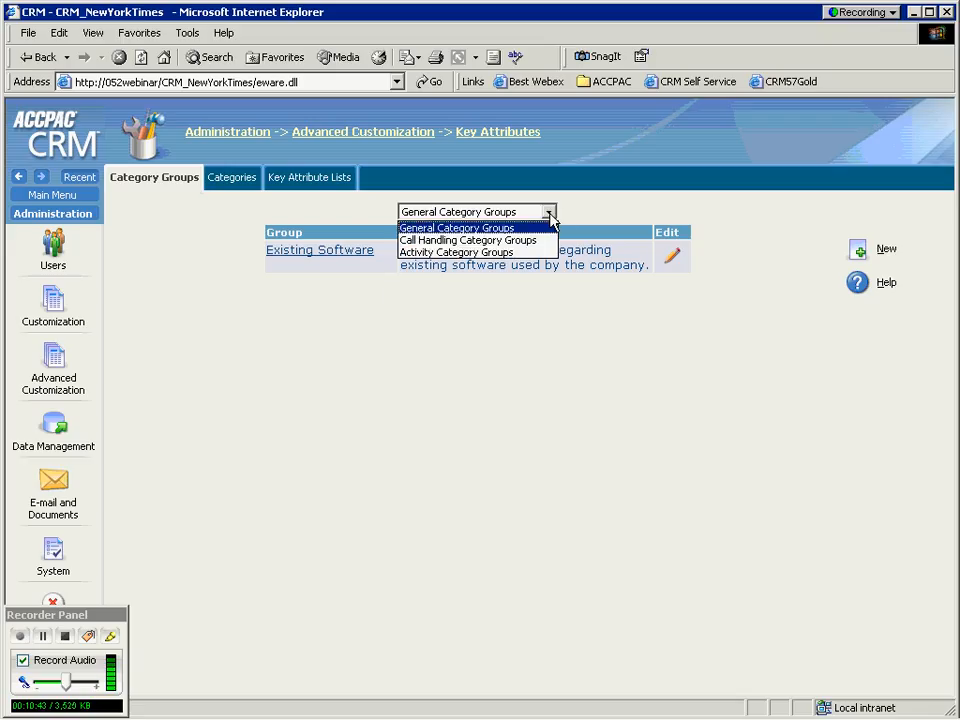
{"action": "left_click", "coordinate": [494, 241]}
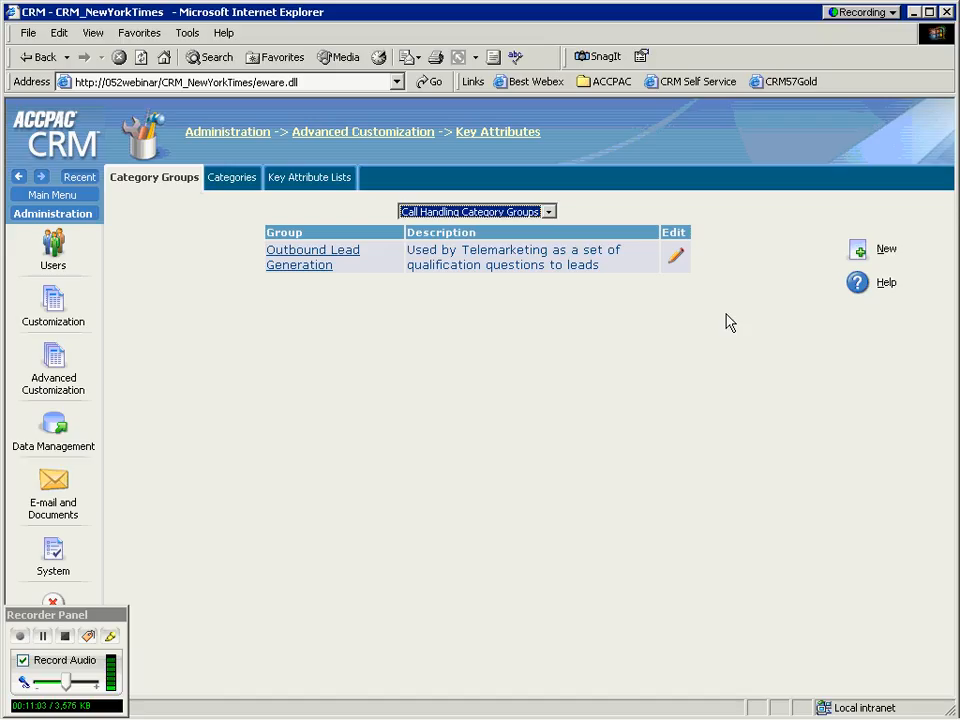
Step: Start a new call handling category group named "Computer TS Follow up" and select the Computer Tradeshow category
{"action": "left_click", "coordinate": [857, 253]}
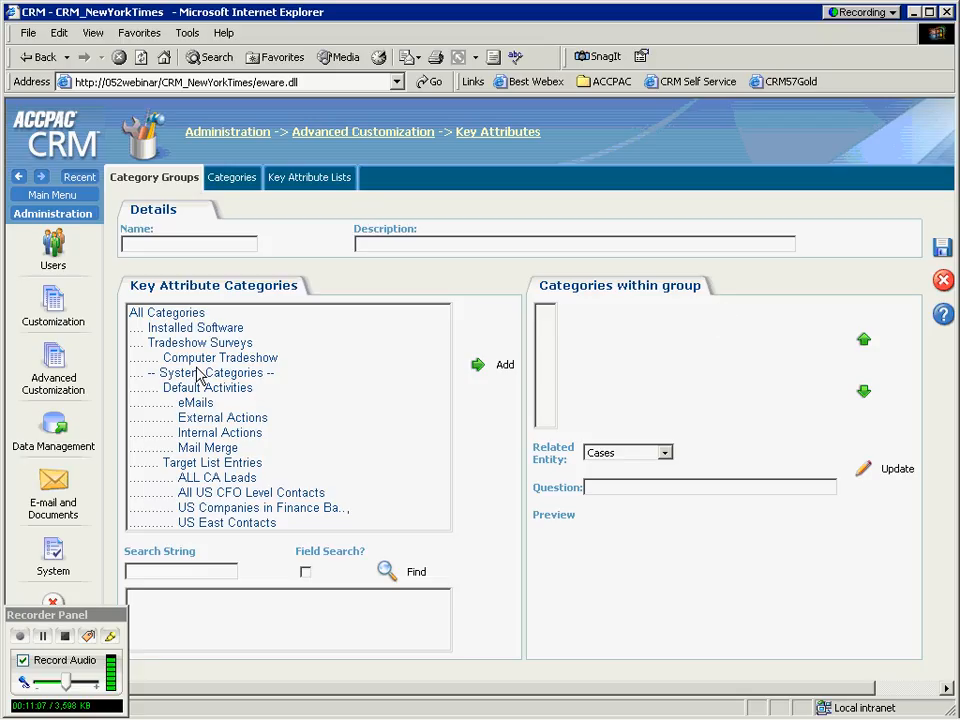
{"action": "left_click", "coordinate": [236, 362]}
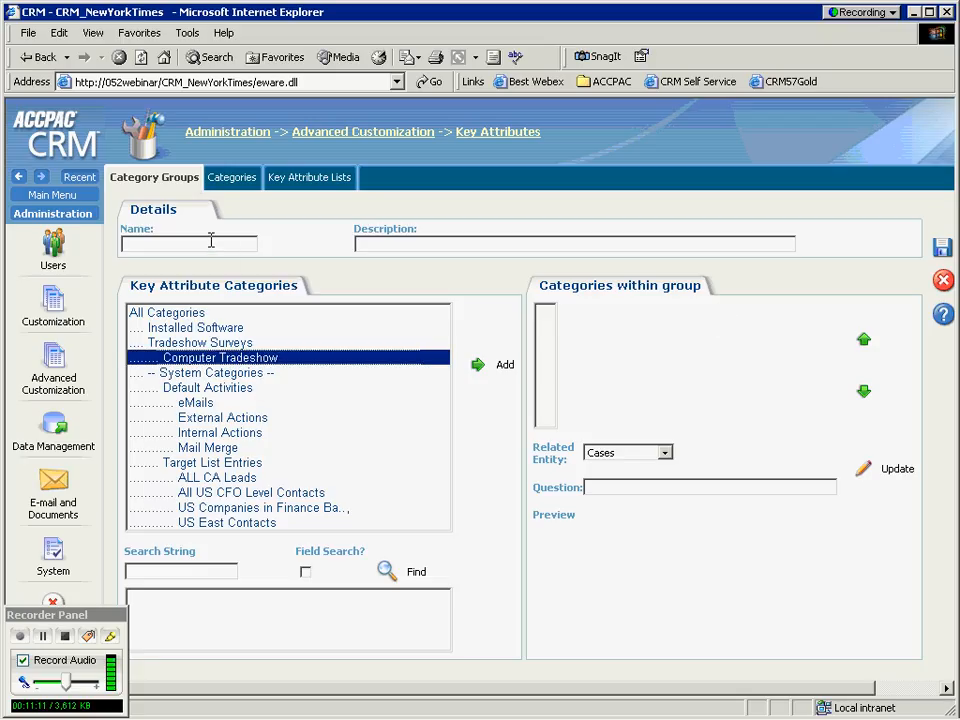
{"action": "type", "text": "Tradeshow Follow up"}
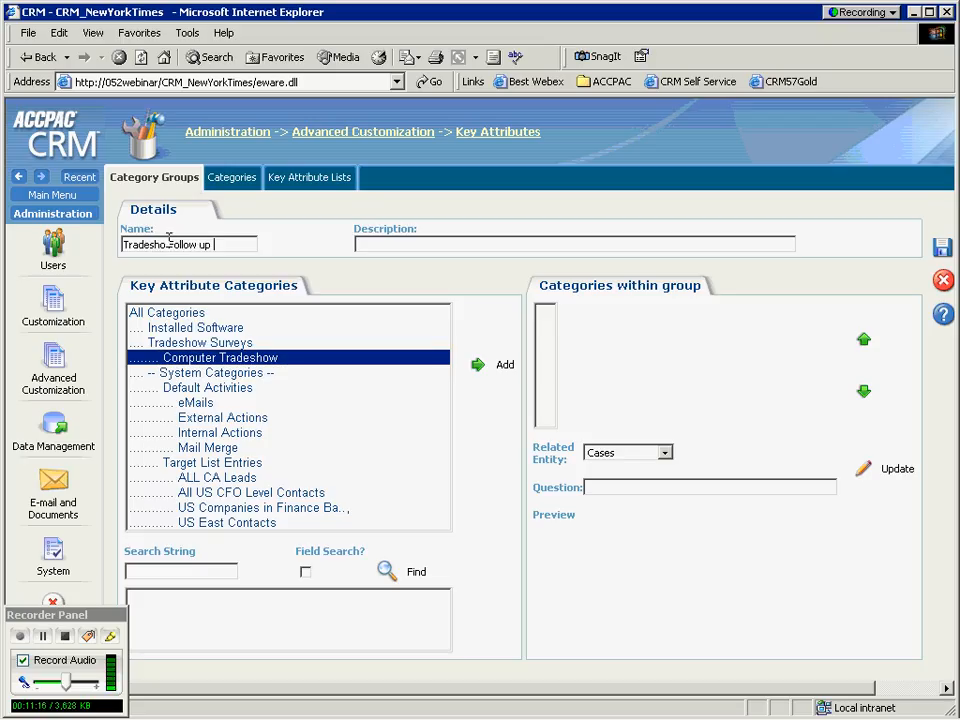
{"action": "type", "text": "w"}
{"action": "left_click", "coordinate": [122, 244]}
{"action": "type", "text": "Compu"}
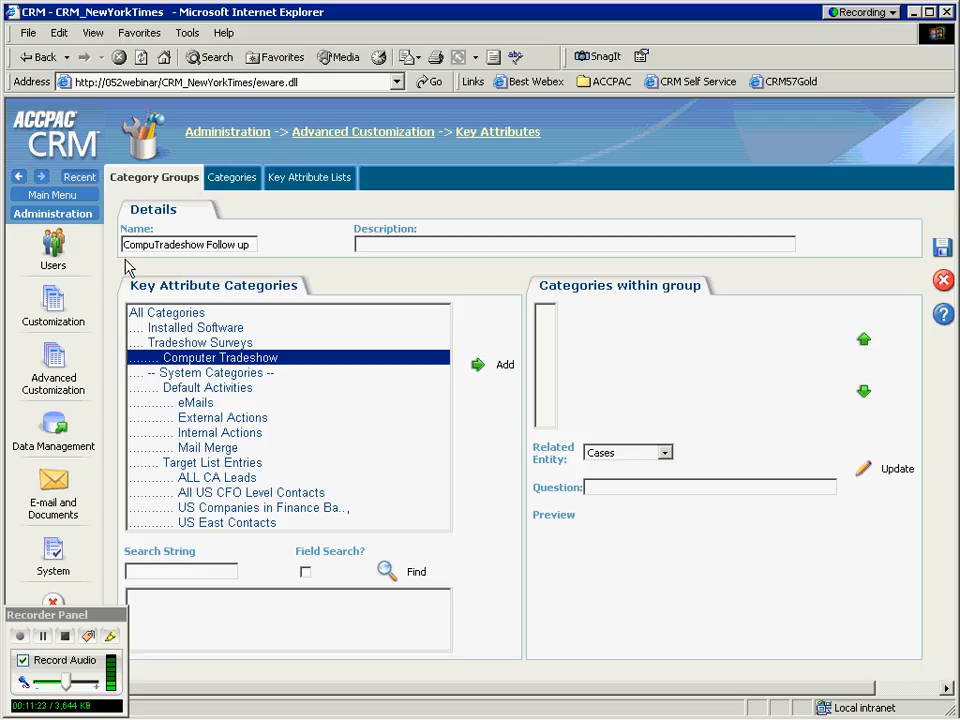
{"action": "key", "text": "Delete"}
{"action": "key", "text": "Delete"}
{"action": "key", "text": "Delete"}
{"action": "key", "text": "Delete"}
{"action": "key", "text": "Delete"}
{"action": "key", "text": "Delete"}
{"action": "key", "text": "Delete"}
{"action": "key", "text": "Delete"}
{"action": "key", "text": "Delete"}
{"action": "type", "text": "t"}
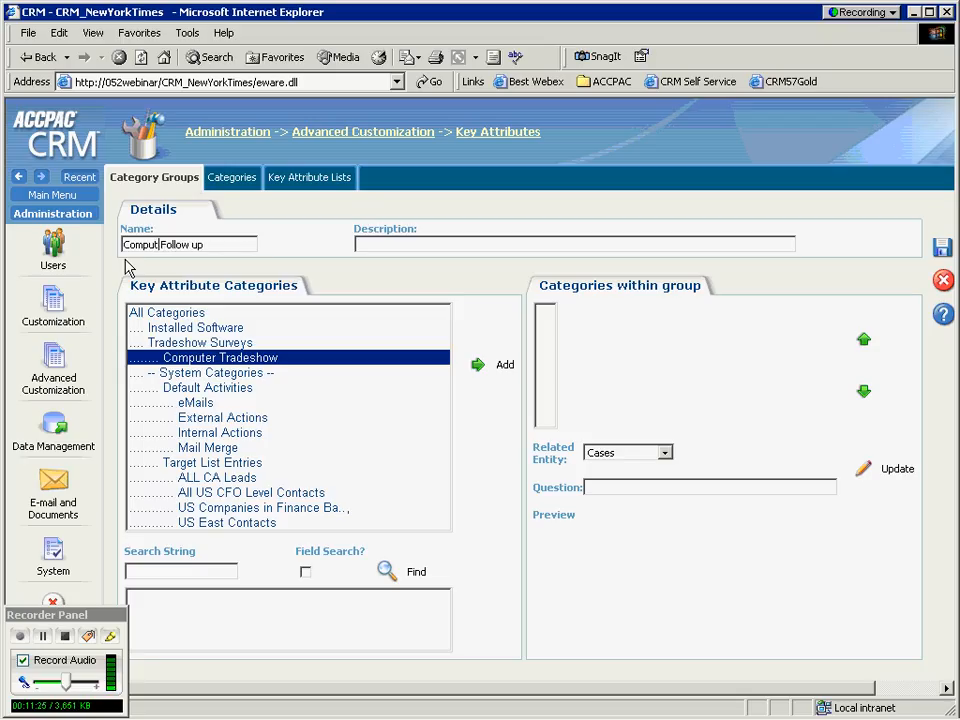
{"action": "type", "text": "er TS"}
{"action": "left_click", "coordinate": [360, 243]}
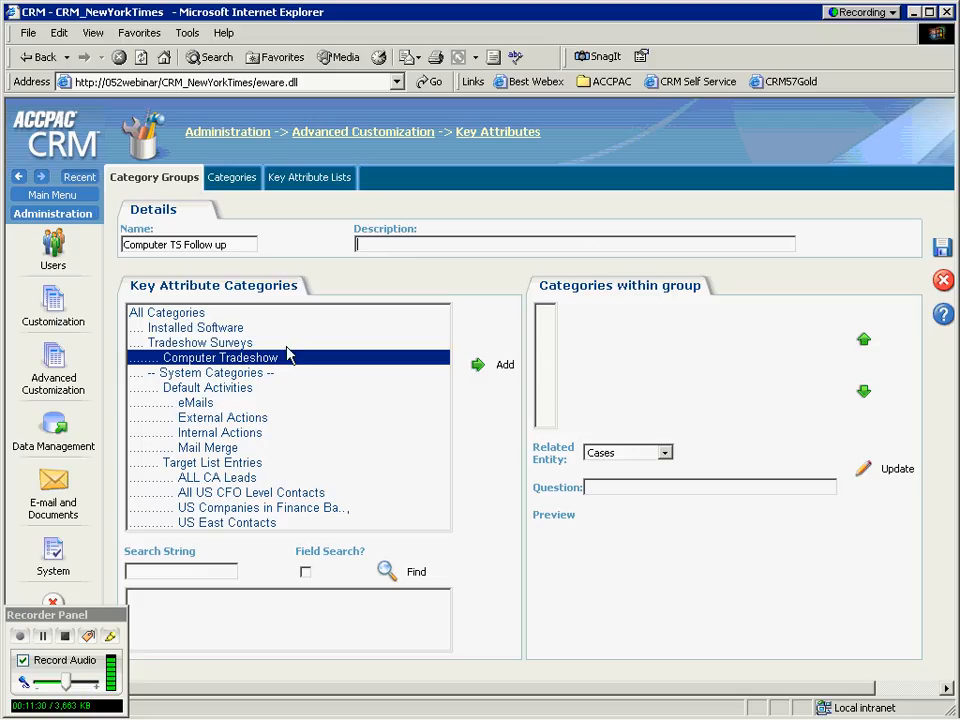
Step: Add the Computer Tradeshow category to the group and save the group
{"action": "left_click", "coordinate": [475, 366]}
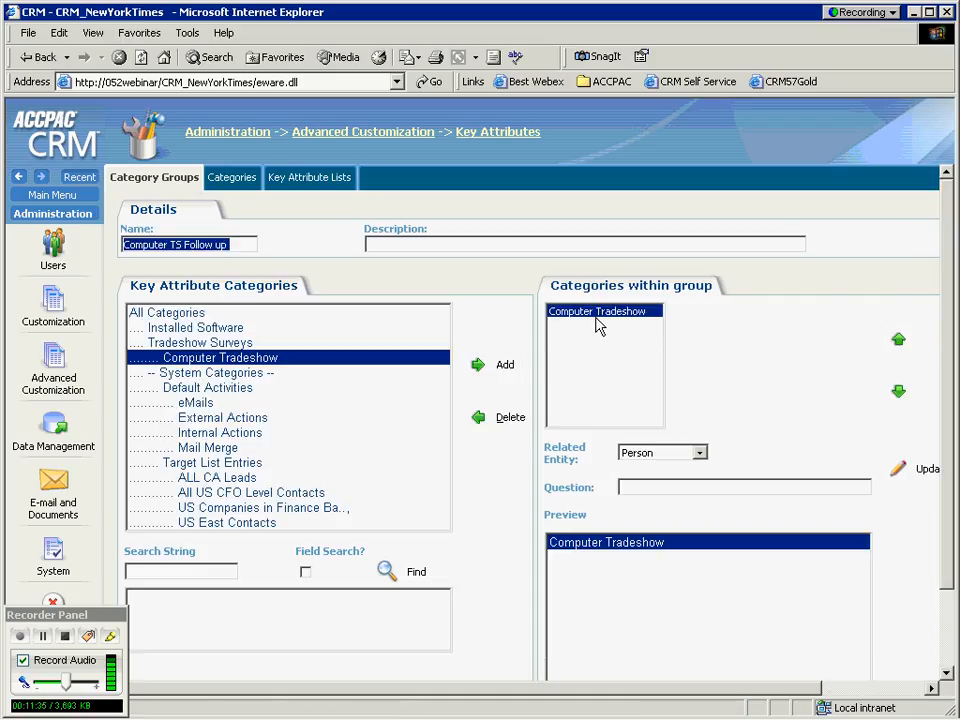
{"action": "left_click_drag", "start_coordinate": [778, 690], "coordinate": [909, 707]}
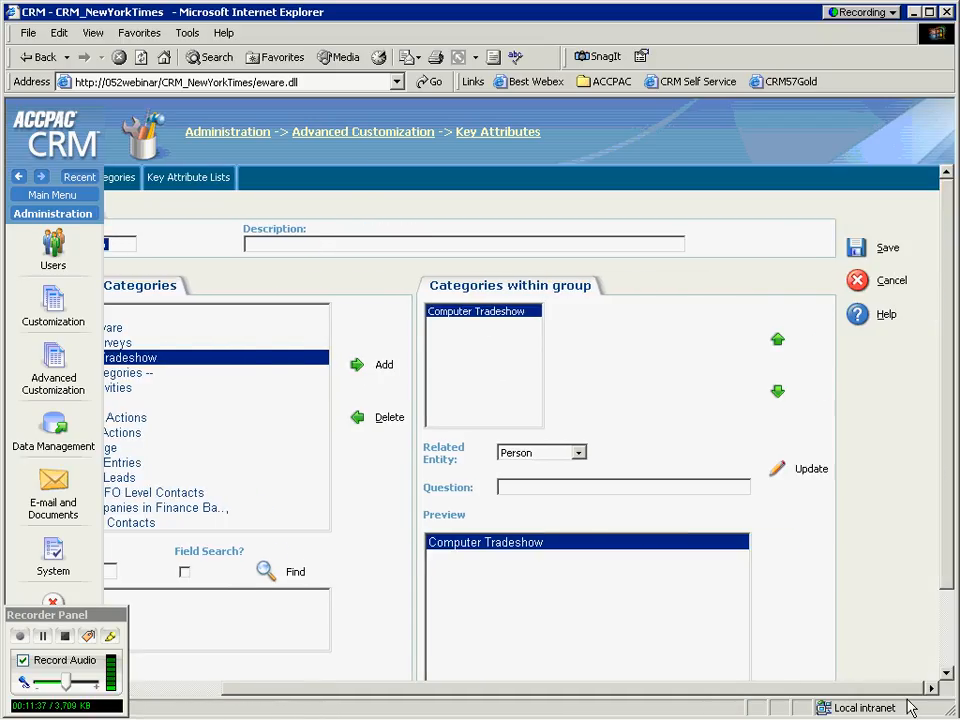
{"action": "left_click", "coordinate": [855, 250]}
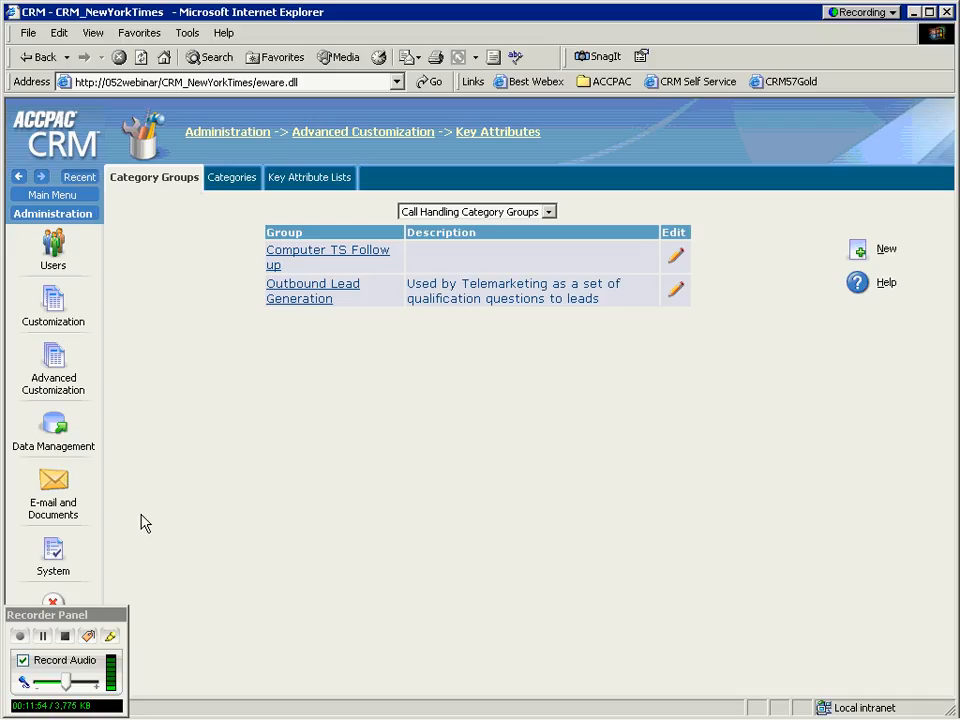
Step: Leave the administration area and open the TimeNExpense Marketing Campaign in Marketing
{"action": "left_click", "coordinate": [49, 213]}
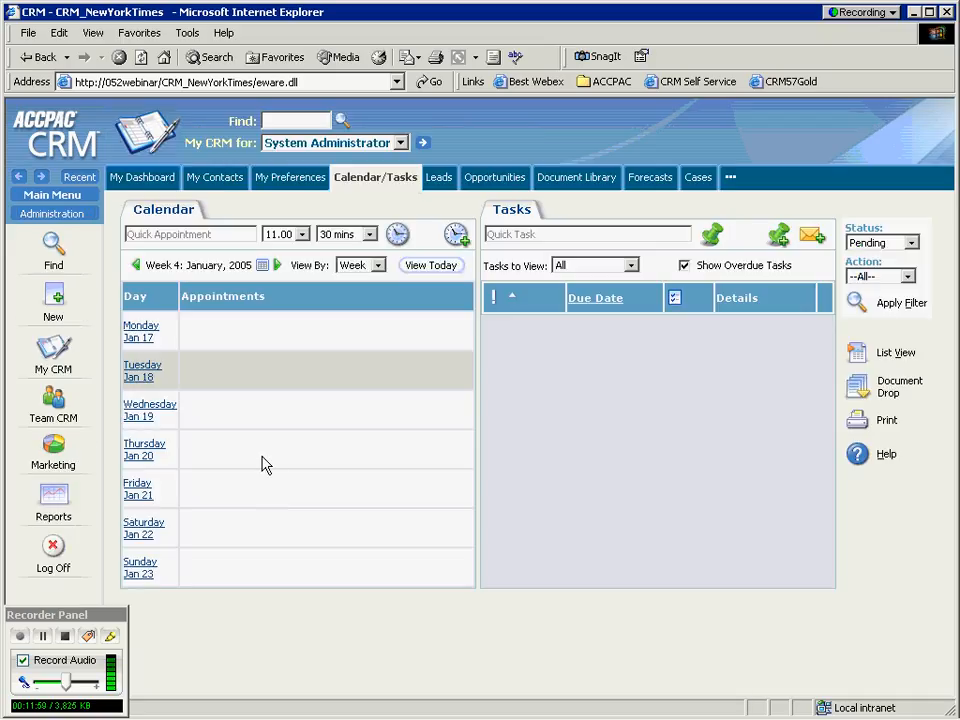
{"action": "left_click", "coordinate": [55, 447]}
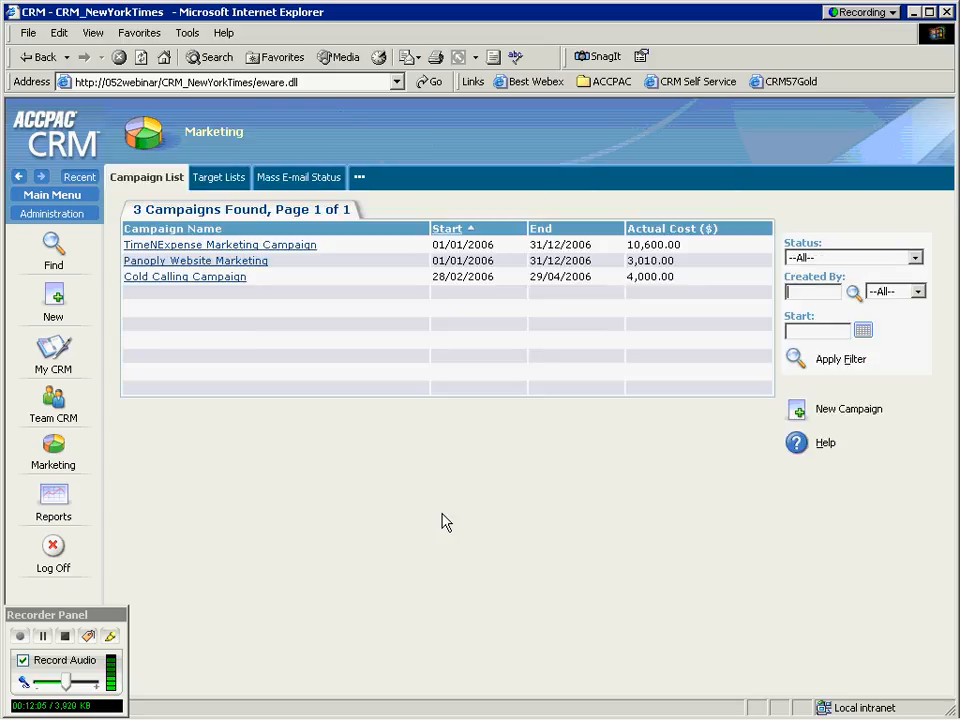
{"action": "left_click", "coordinate": [185, 249]}
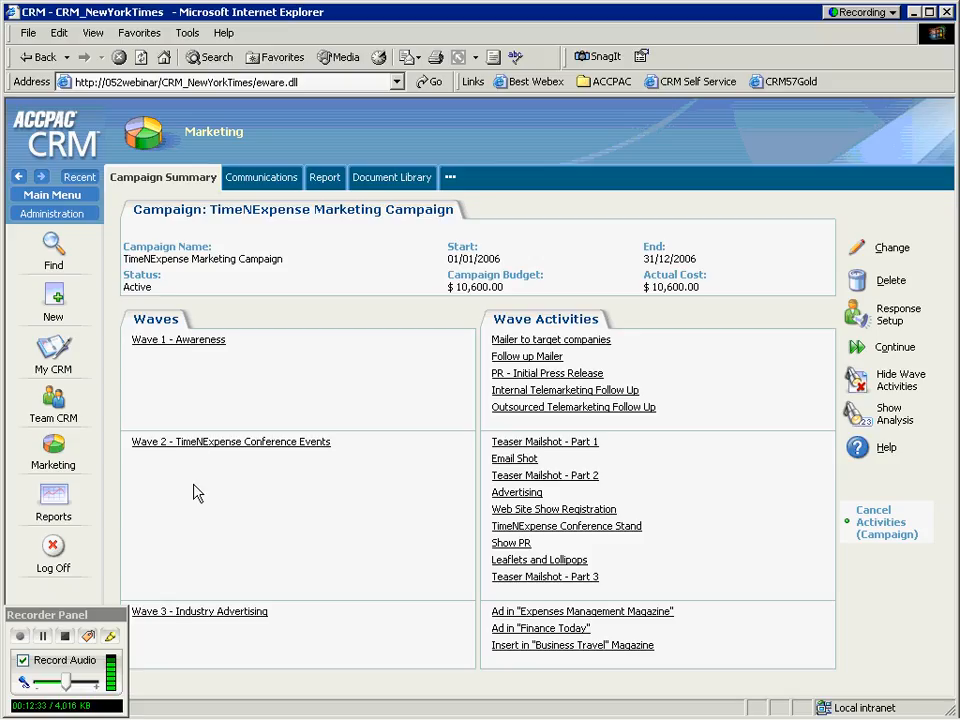
Step: Start a new wave activity in Wave 1 - Awareness, named "Computer Tradeshow Follow up", with the type Outbound Call
{"action": "left_click", "coordinate": [190, 345]}
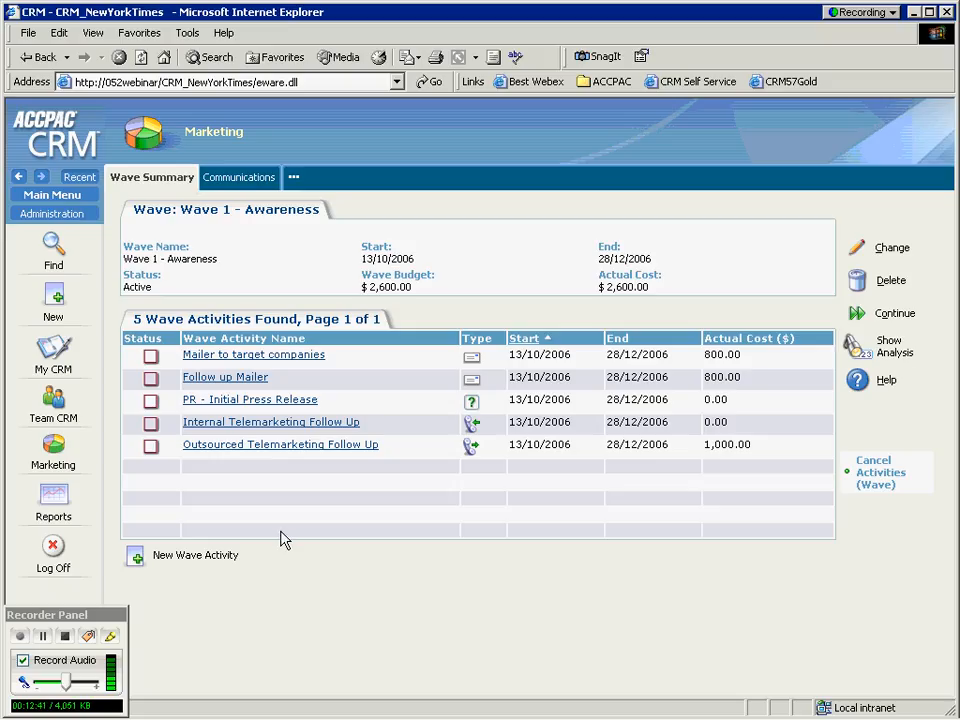
{"action": "left_click", "coordinate": [135, 561]}
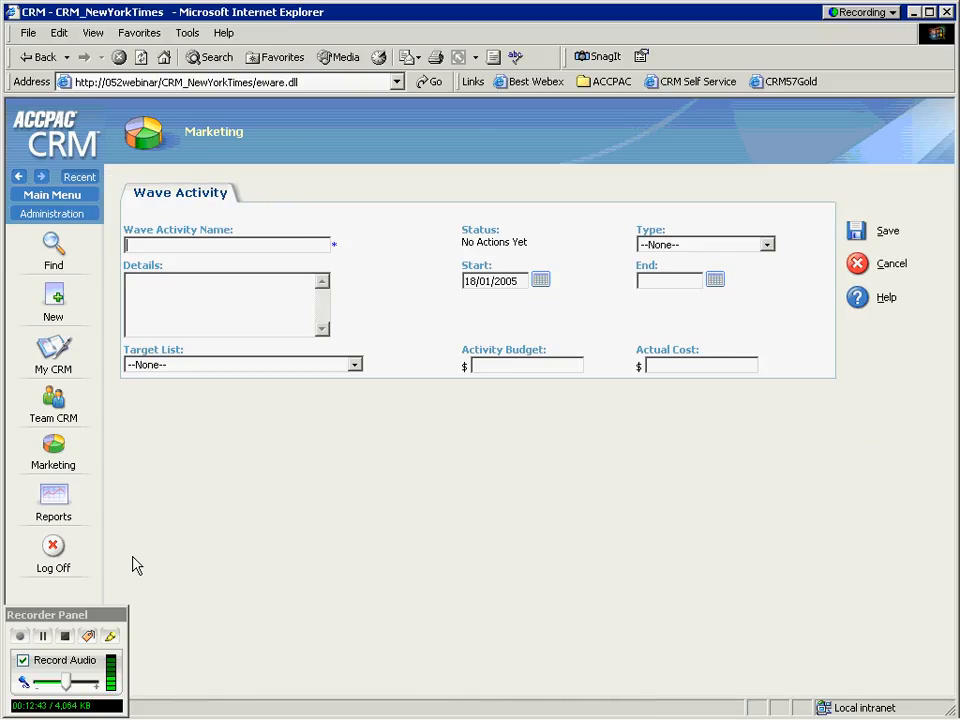
{"action": "type", "text": "Computer Tradesh"}
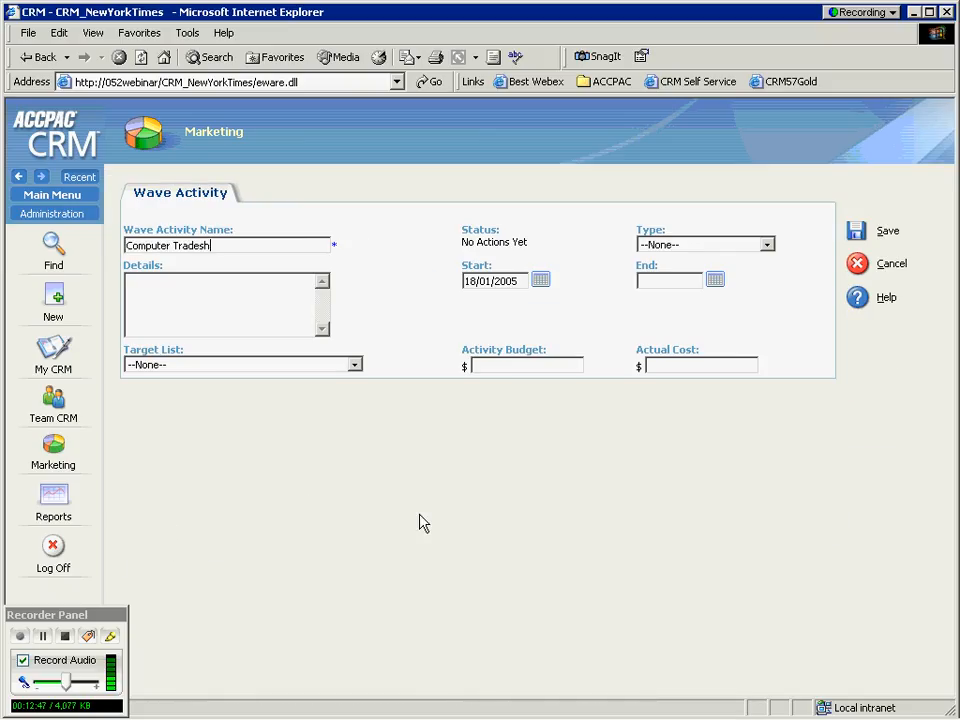
{"action": "type", "text": "ow Follow up"}
{"action": "left_click", "coordinate": [767, 245]}
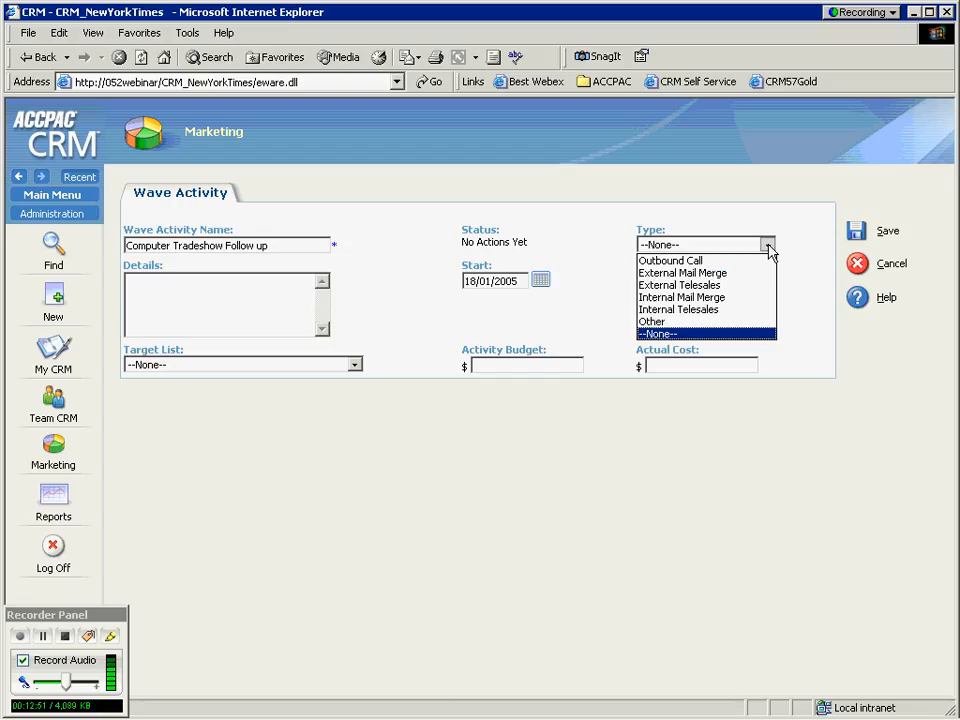
{"action": "left_click", "coordinate": [721, 262]}
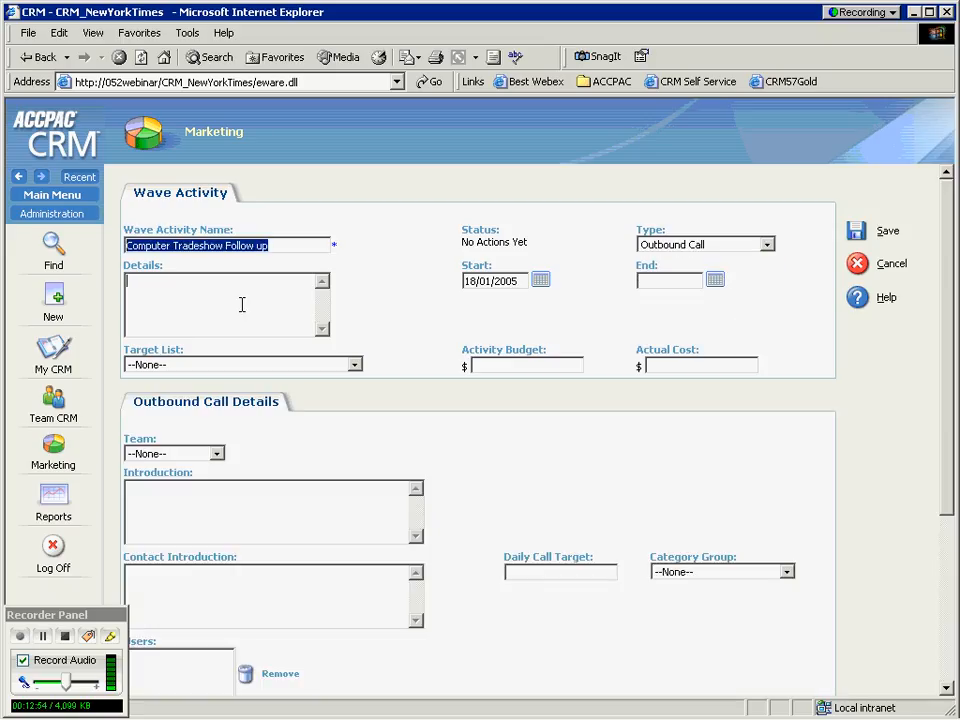
Step: Enter the activity details "follow up with registered TS attendees" and assign the outbound calls to the Direct Sales team
{"action": "left_click", "coordinate": [239, 299]}
{"action": "type", "text": "fo"}
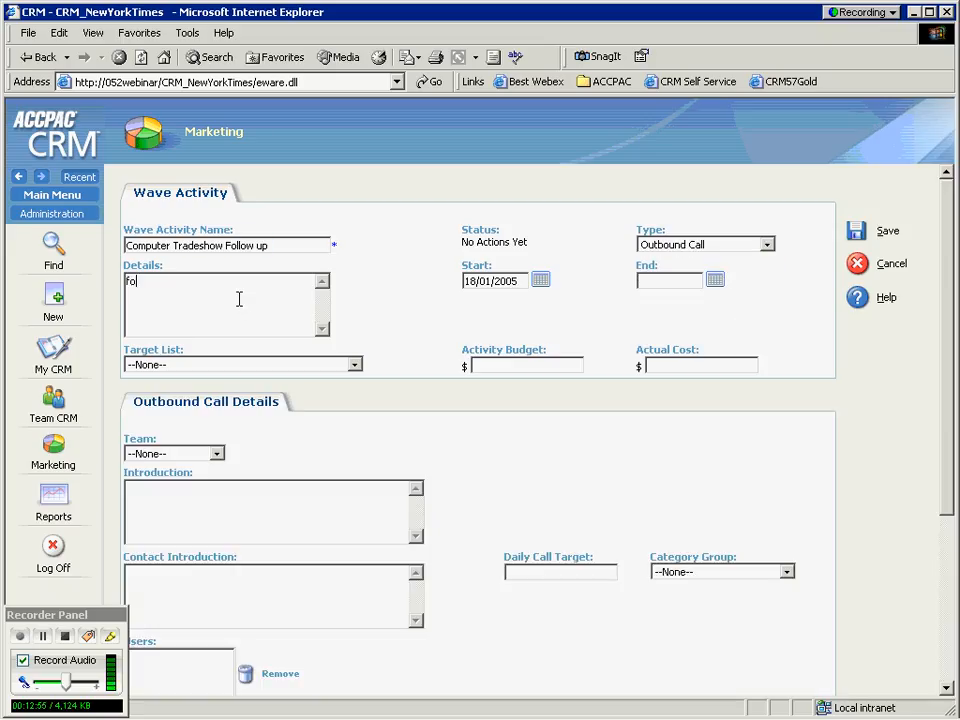
{"action": "type", "text": "llow up with registered TS attendees"}
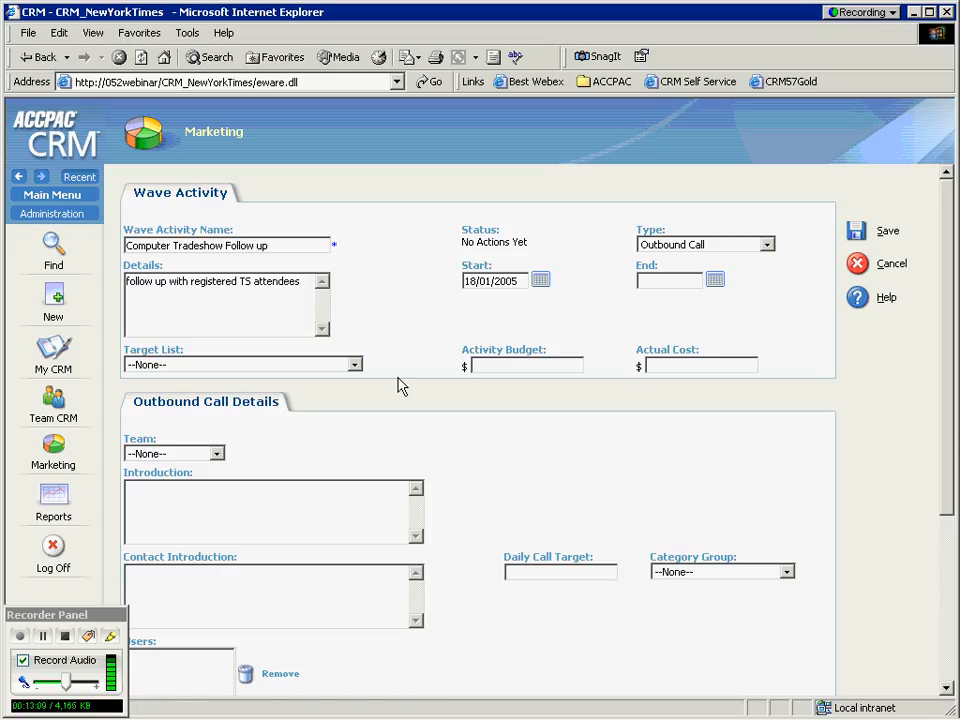
{"action": "left_click", "coordinate": [216, 455]}
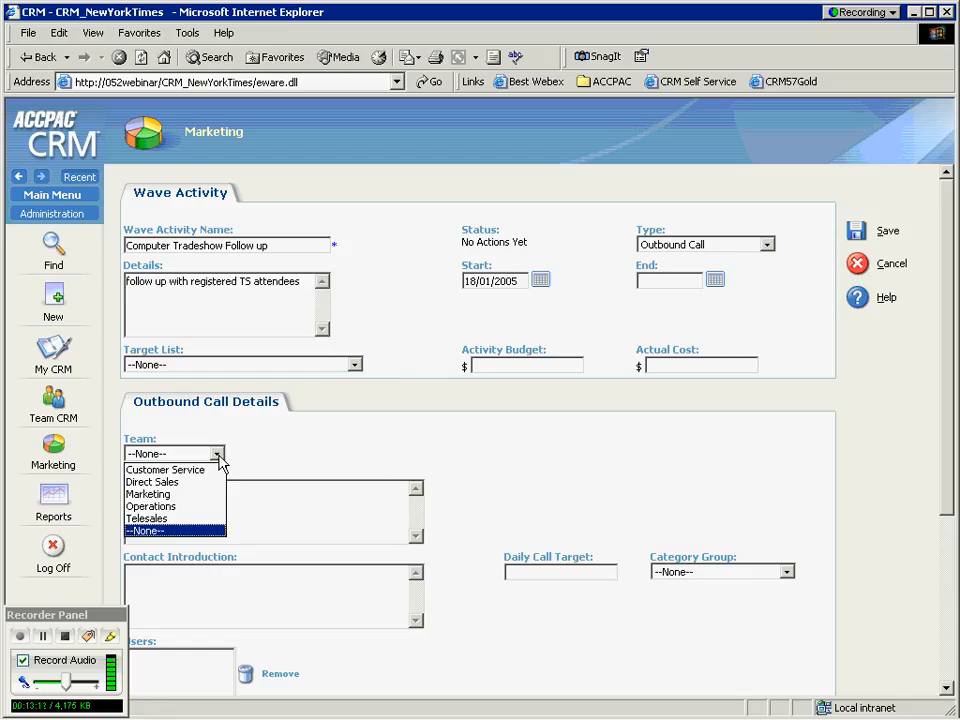
{"action": "left_click", "coordinate": [189, 483]}
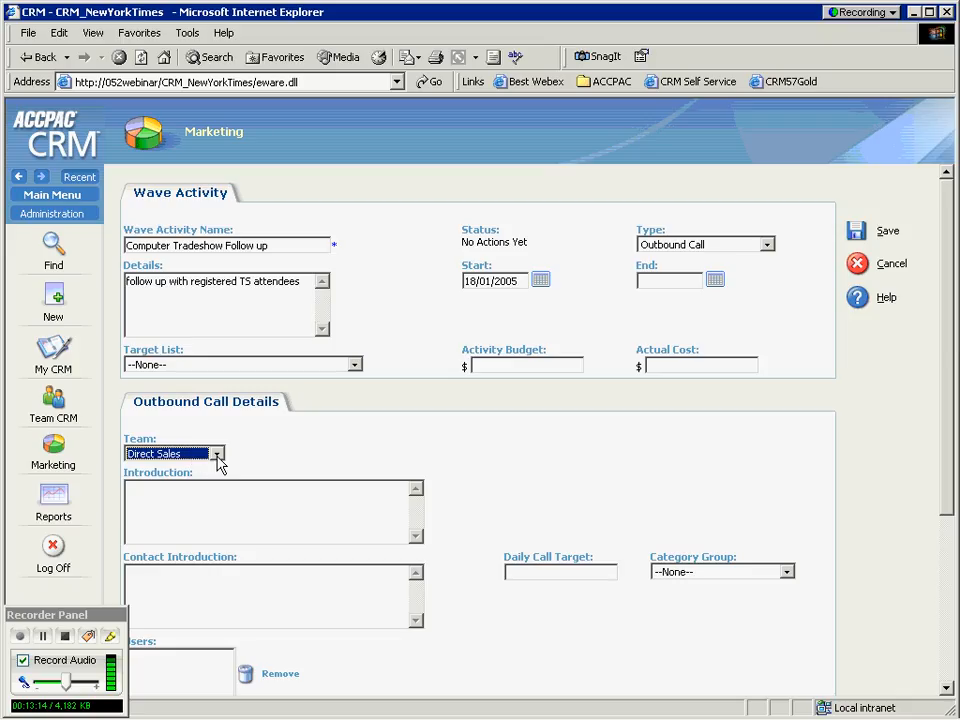
{"action": "left_click", "coordinate": [274, 446]}
Step: Enter the outbound call introduction "Hello may I speak with #pers_firstname# #pers_lastname#"
{"action": "scroll", "coordinate": [276, 440], "scroll_direction": "down", "scroll_amount": 4}
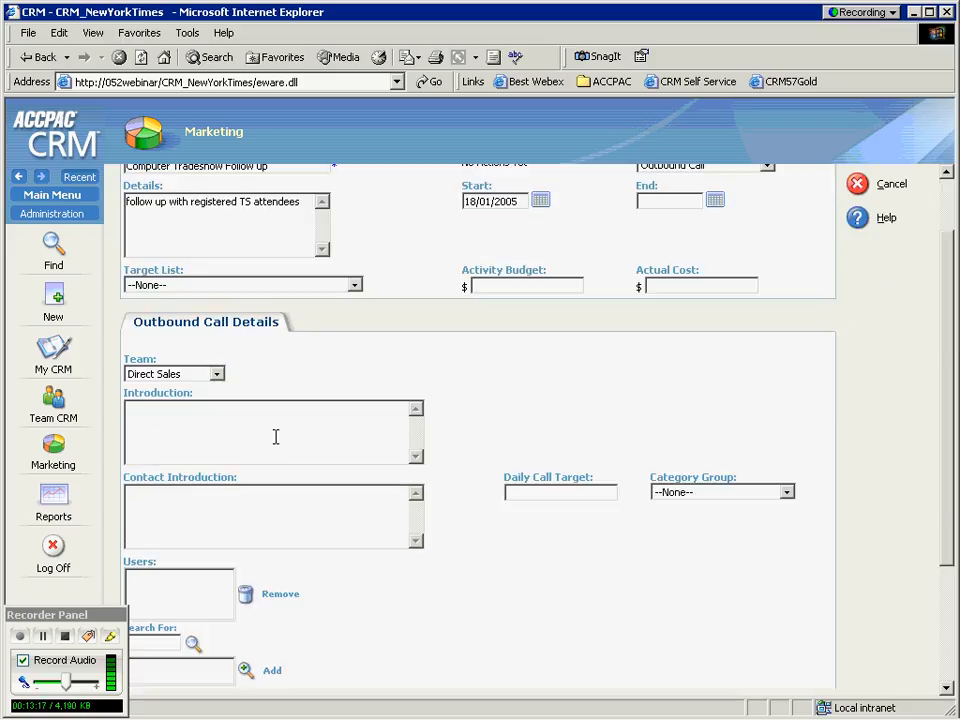
{"action": "left_click", "coordinate": [251, 346]}
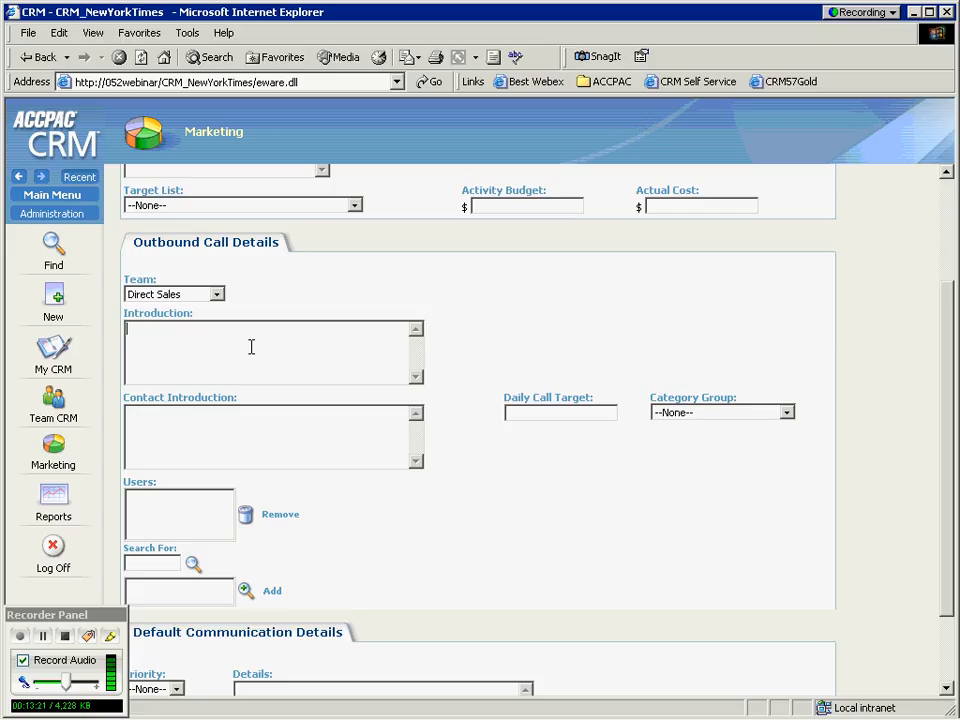
{"action": "type", "text": "Hello may I speak with #"}
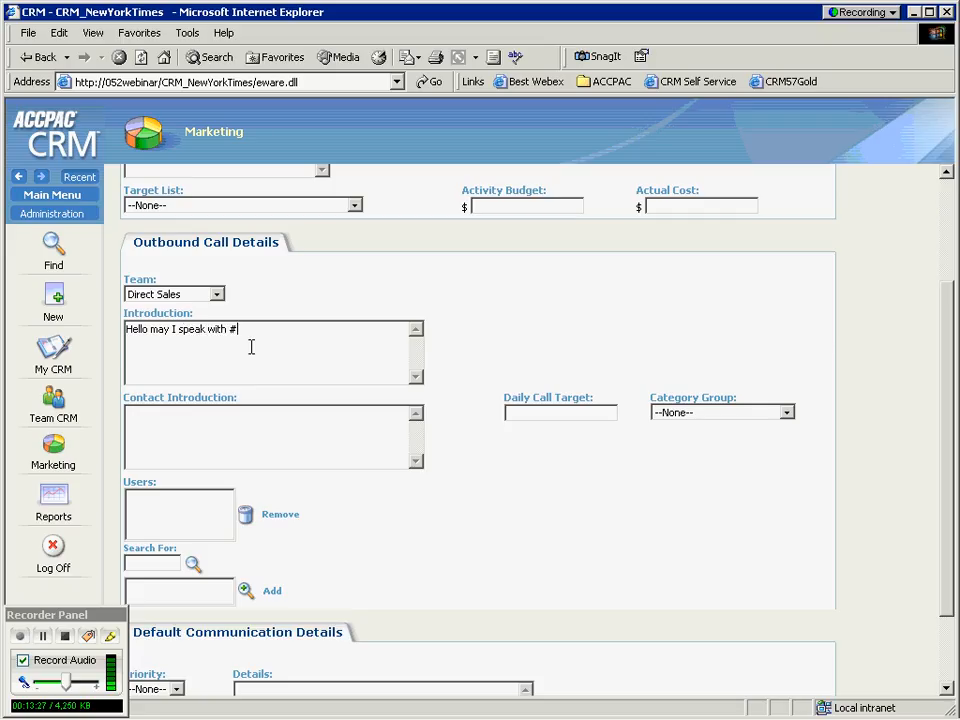
{"action": "type", "text": "pers_firstname# #pers_lastname"}
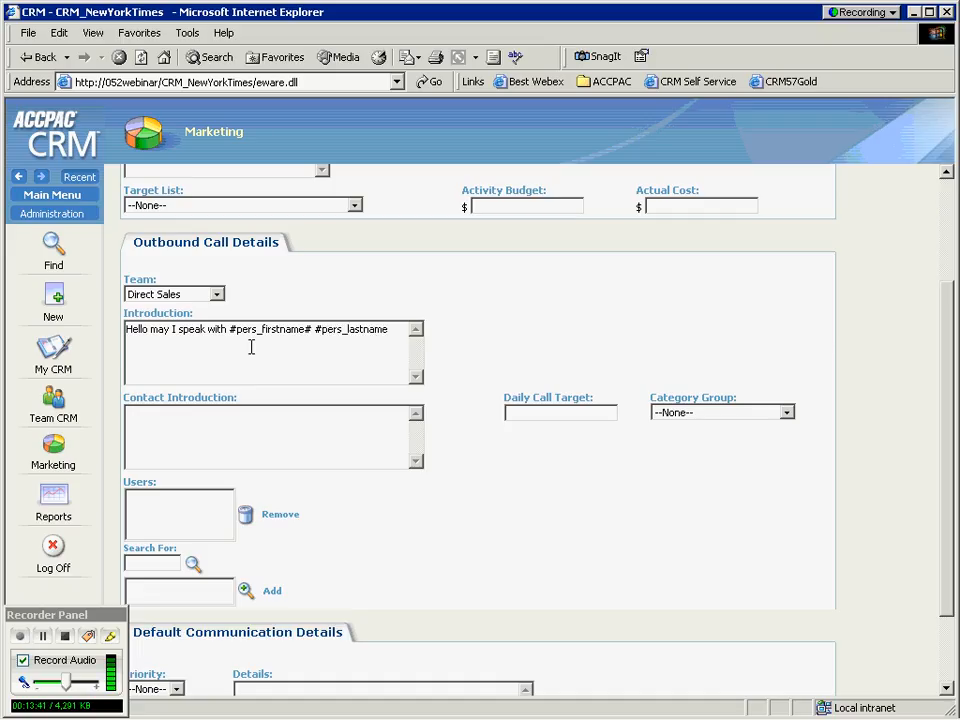
{"action": "type", "text": "#"}
Step: Enter the contact introduction "thank you taking my call #pers_firstname# do you have a moment to discuss our recent tradeshow"
{"action": "left_click", "coordinate": [329, 426]}
{"action": "type", "text": "thank you taking my call "}
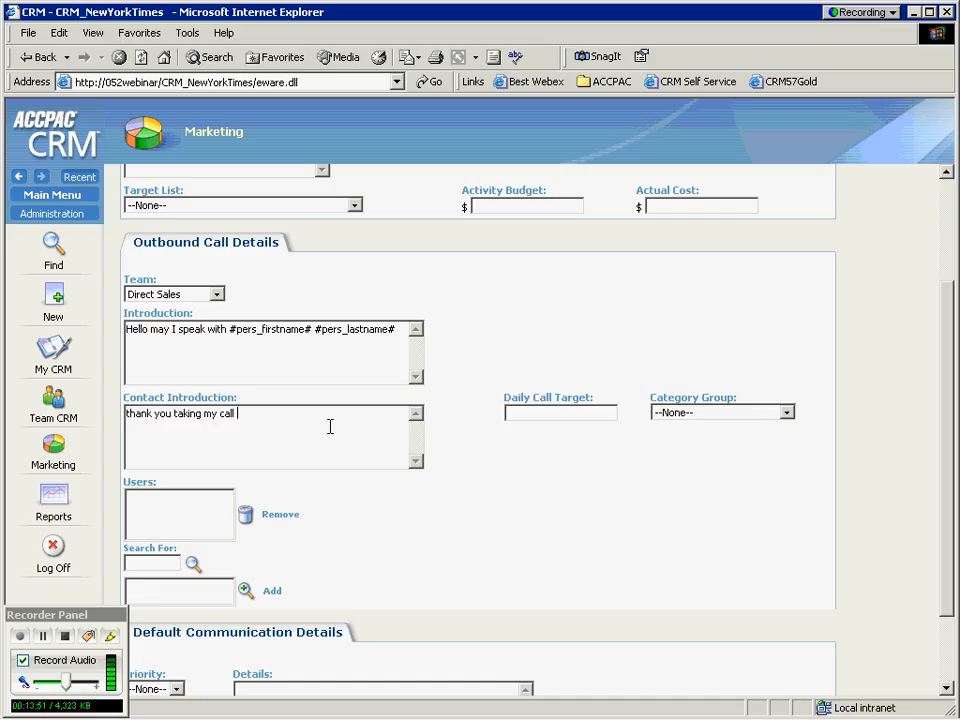
{"action": "type", "text": "#pers_firstnam"}
{"action": "key", "text": "BackSpace"}
{"action": "key", "text": "BackSpace"}
{"action": "key", "text": "BackSpace"}
{"action": "type", "text": "all #pers_firstname# do you have a mome"}
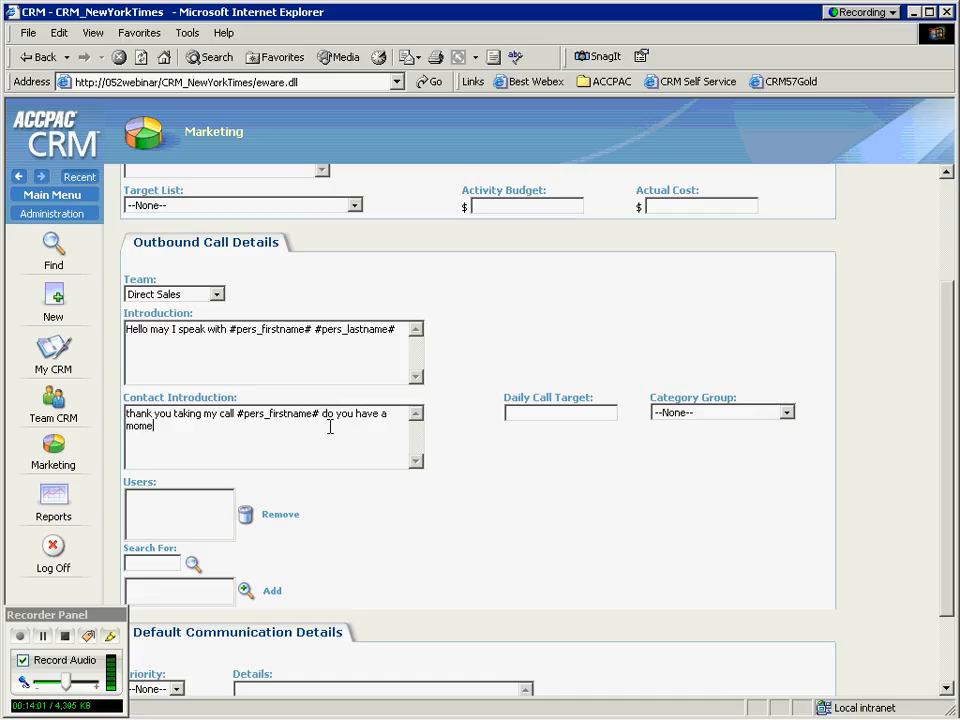
{"action": "type", "text": "nt to discuss our recent tradeshow"}
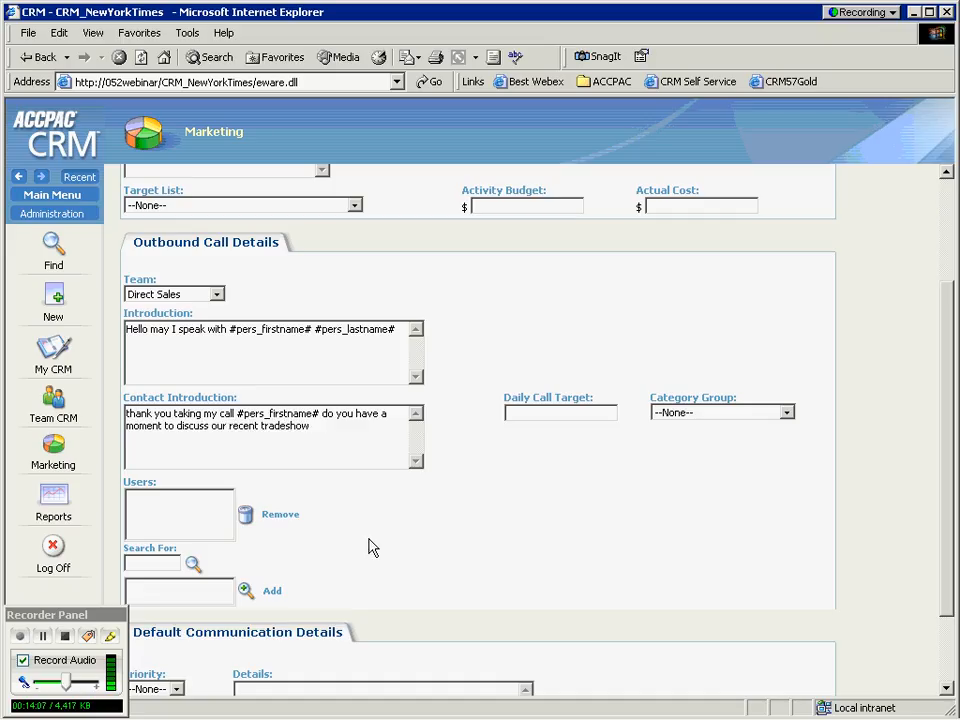
Step: Search for the two sales users by name and add both to the outbound call's users
{"action": "left_click", "coordinate": [150, 565]}
{"action": "type", "text": "mayes"}
{"action": "key", "text": "BackSpace"}
{"action": "left_click", "coordinate": [186, 588]}
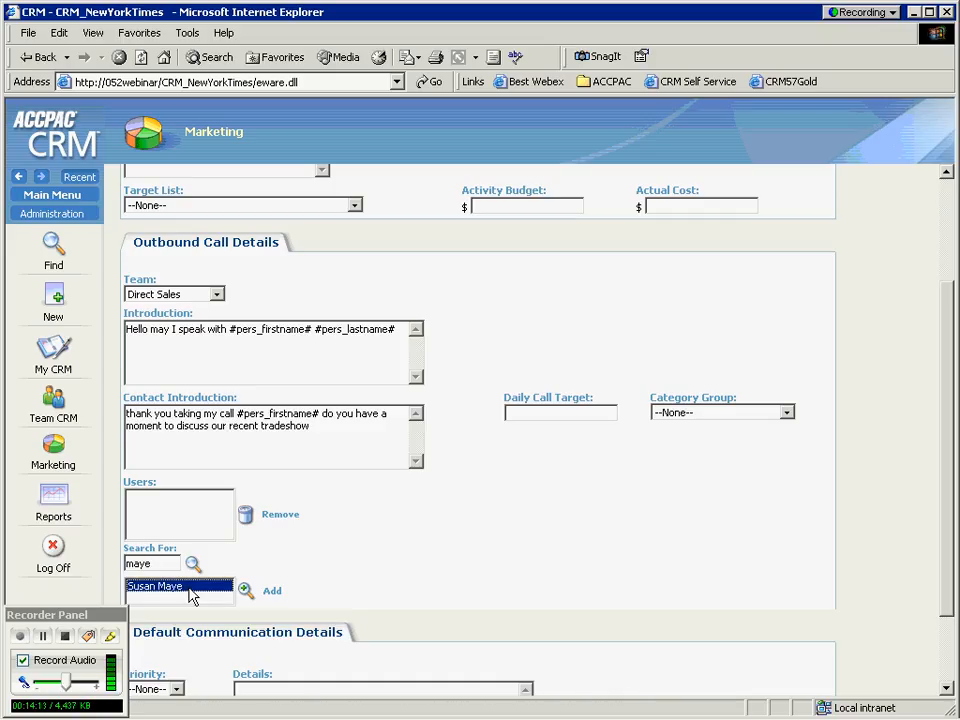
{"action": "left_click", "coordinate": [246, 590]}
{"action": "left_click_drag", "start_coordinate": [152, 564], "coordinate": [123, 565]}
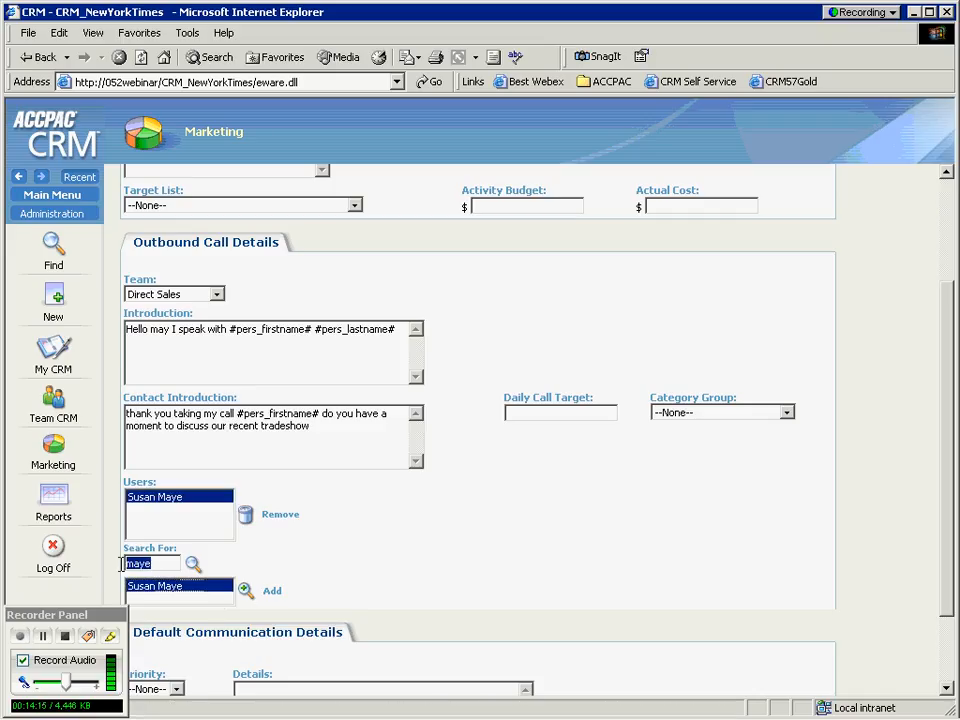
{"action": "type", "text": "john"}
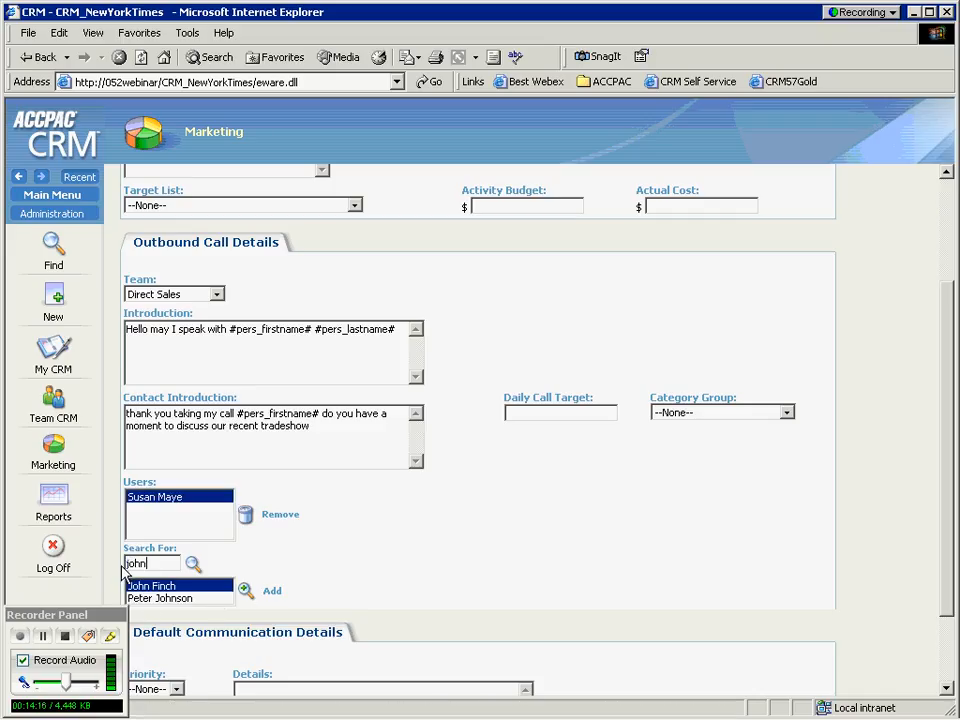
{"action": "left_click", "coordinate": [244, 591]}
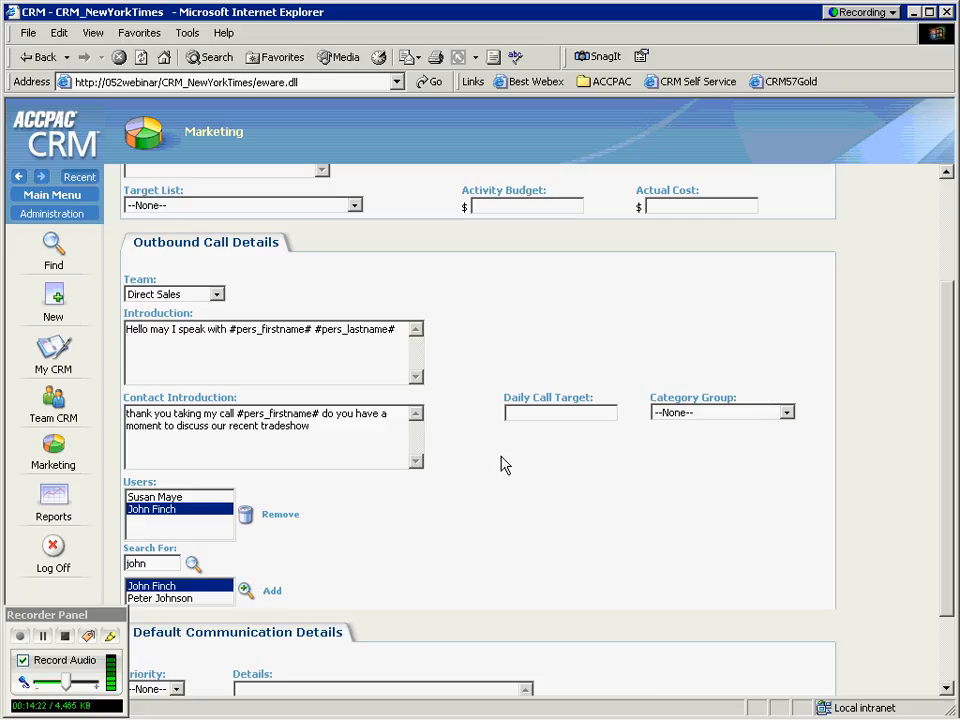
Step: Set the daily call target to 5 and the default communication priority to Normal
{"action": "left_click_drag", "start_coordinate": [585, 407], "coordinate": [537, 398]}
{"action": "left_click", "coordinate": [506, 411]}
{"action": "type", "text": "5"}
{"action": "scroll", "coordinate": [557, 463], "scroll_direction": "down", "scroll_amount": 3}
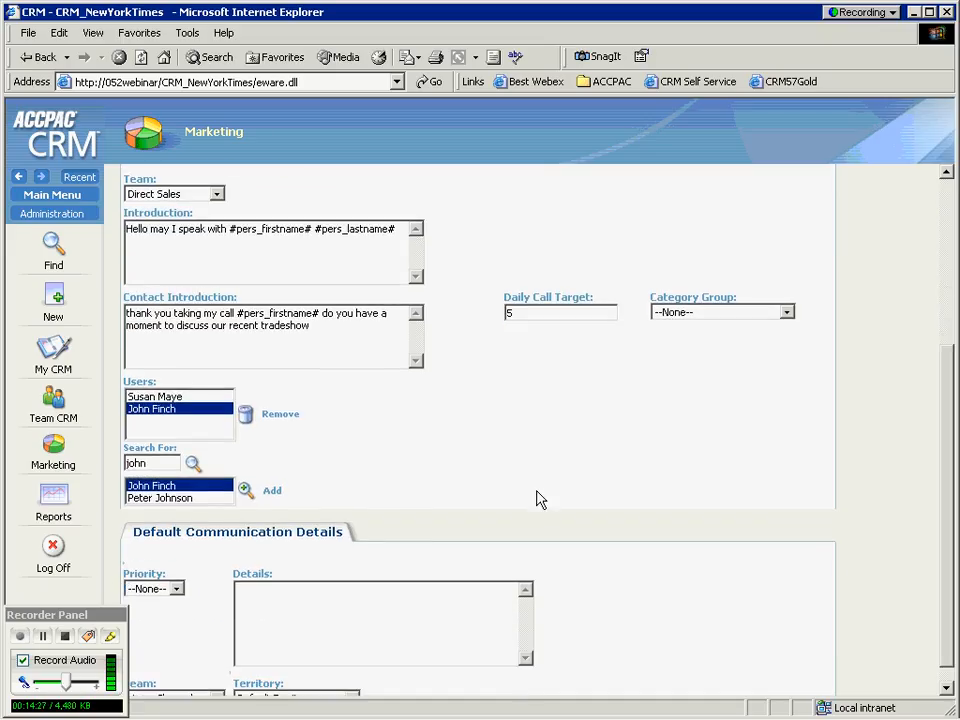
{"action": "left_click", "coordinate": [177, 590]}
{"action": "left_click", "coordinate": [140, 617]}
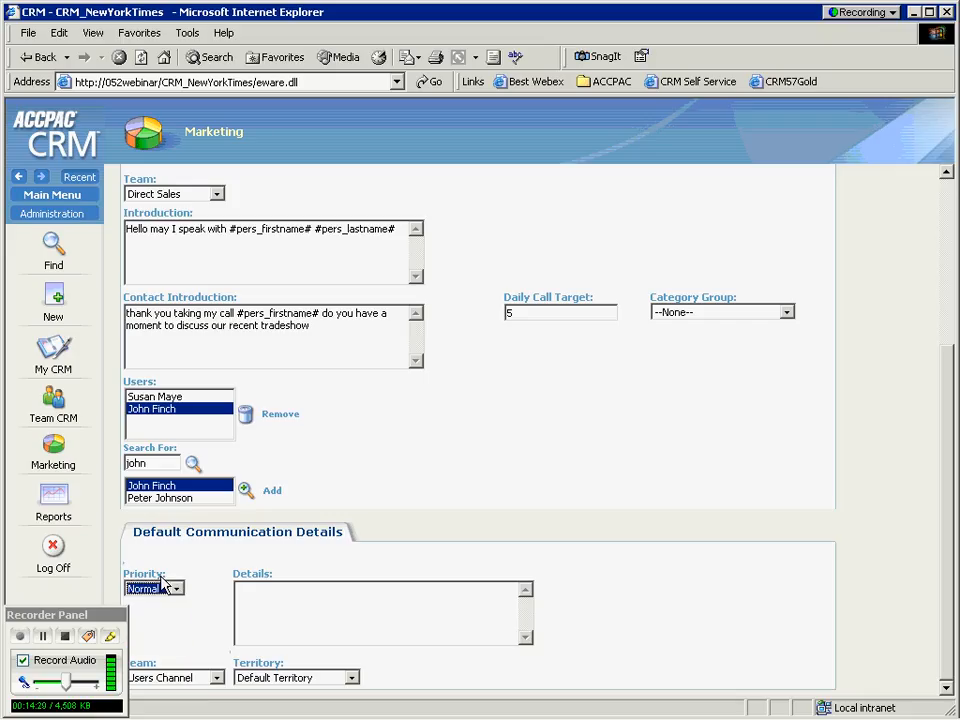
Step: Enter the default communication details "follow up with the tradeshow attendees to make sure they got what they needed."
{"action": "left_click", "coordinate": [290, 603]}
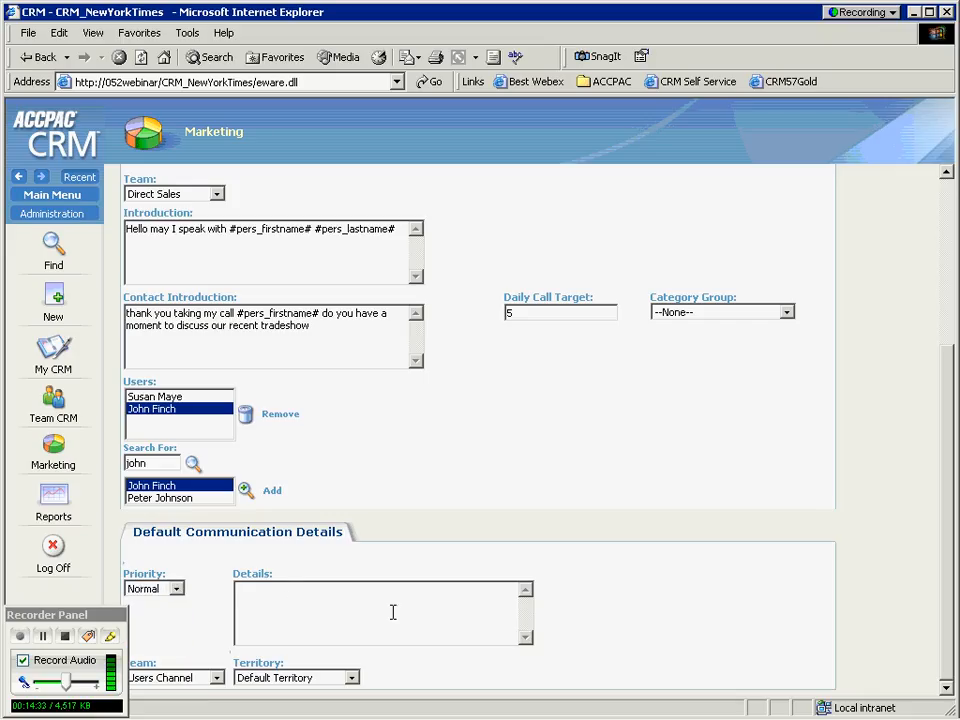
{"action": "type", "text": "Follow up wit"}
{"action": "type", "text": "h the tradewho"}
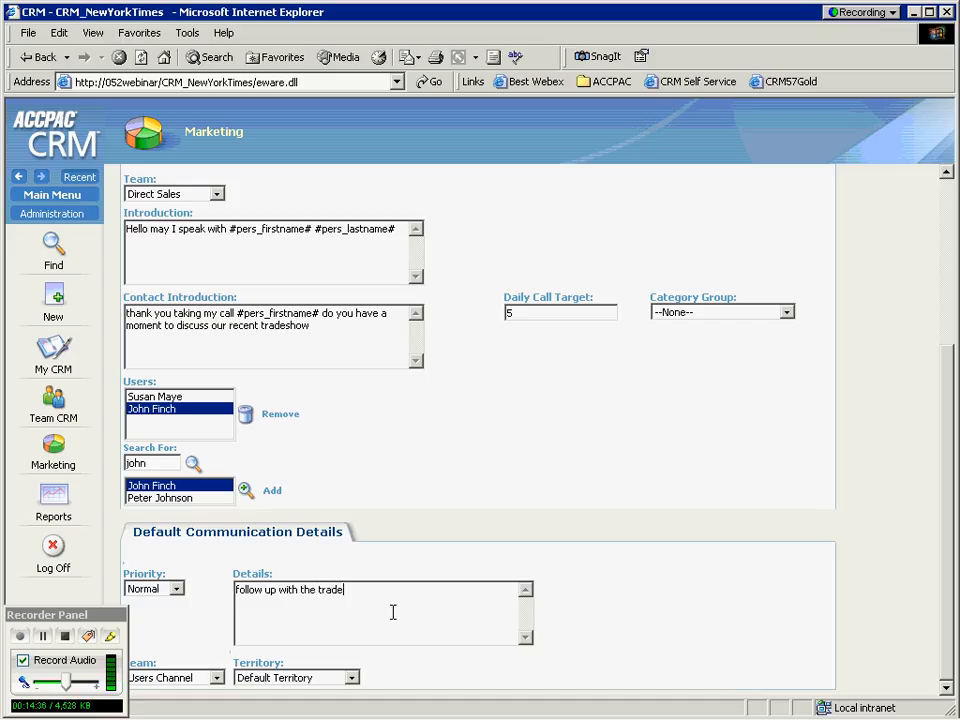
{"action": "type", "text": " a"}
{"action": "key", "text": "BackSpace"}
{"action": "key", "text": "BackSpace"}
{"action": "key", "text": "BackSpace"}
{"action": "key", "text": "BackSpace"}
{"action": "key", "text": "BackSpace"}
{"action": "key", "text": "BackSpace"}
{"action": "type", "text": "sho"}
{"action": "key", "text": "BackSpace"}
{"action": "key", "text": "BackSpace"}
{"action": "key", "text": "BackSpace"}
{"action": "type", "text": "eshow attendees to make sure they got wa"}
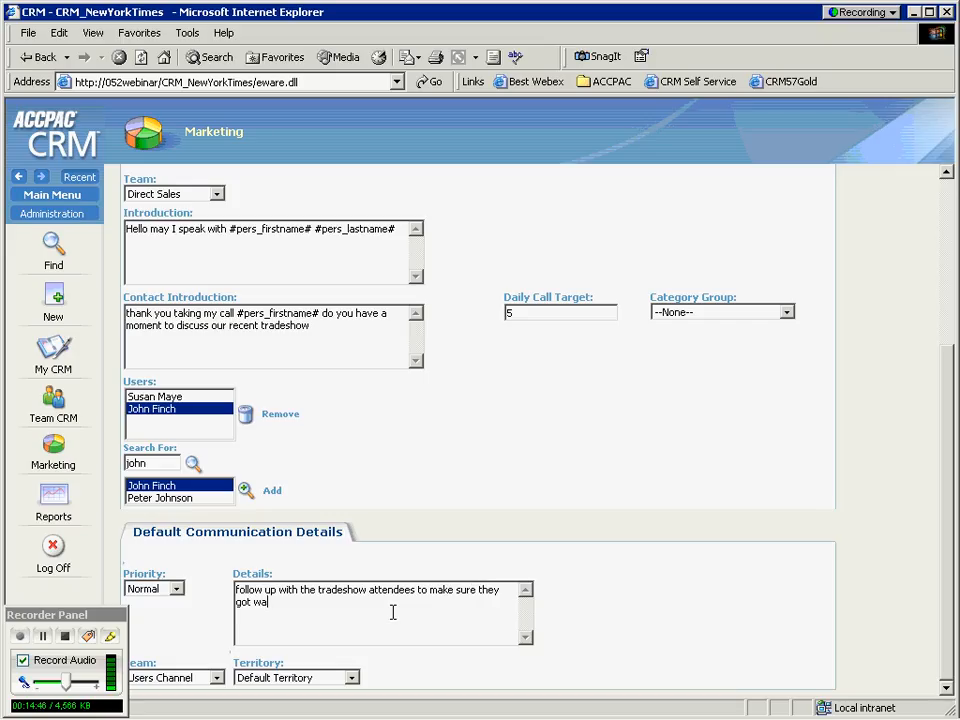
{"action": "key", "text": "BackSpace"}
{"action": "type", "text": "hat they needed."}
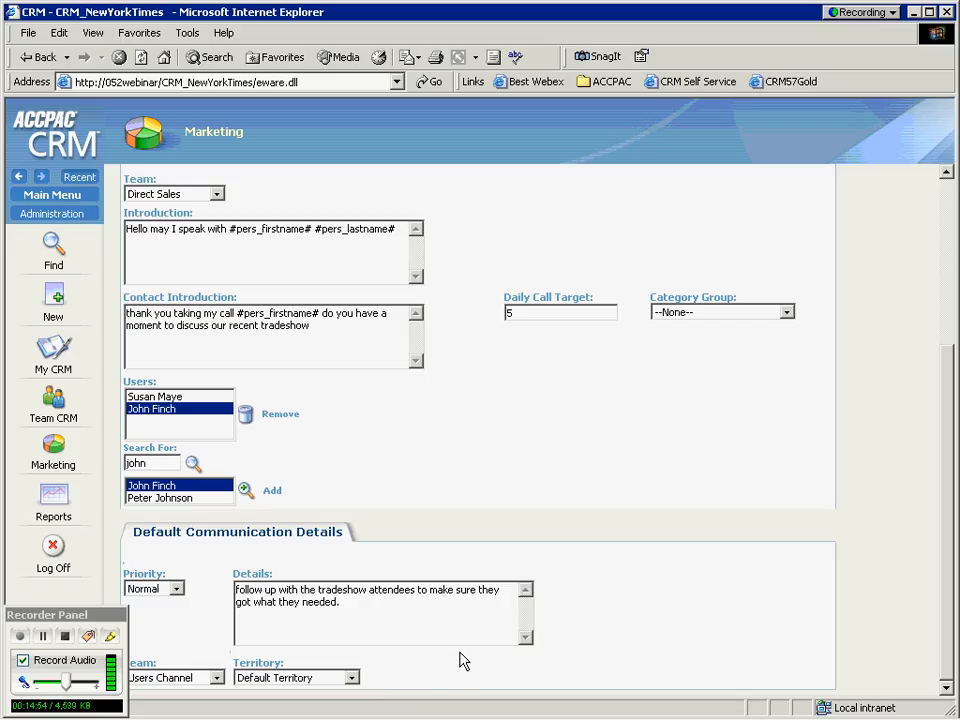
Step: Choose the category group Computer TS Follow up for the outbound call and save the wave activity
{"action": "scroll", "coordinate": [462, 660], "scroll_direction": "up", "scroll_amount": 5}
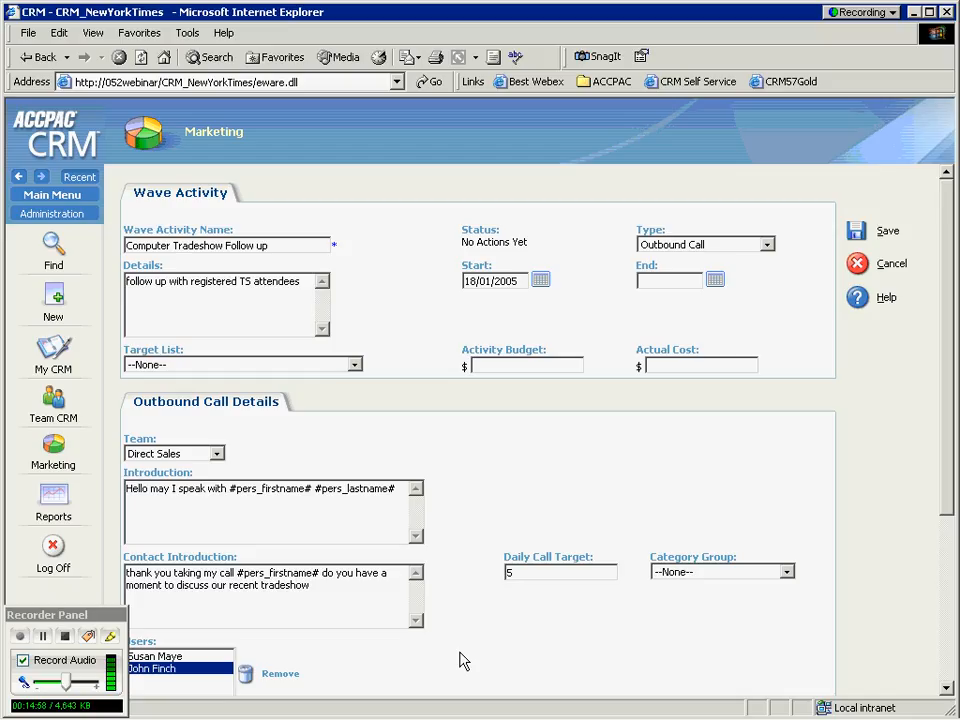
{"action": "triple_click", "coordinate": [706, 559]}
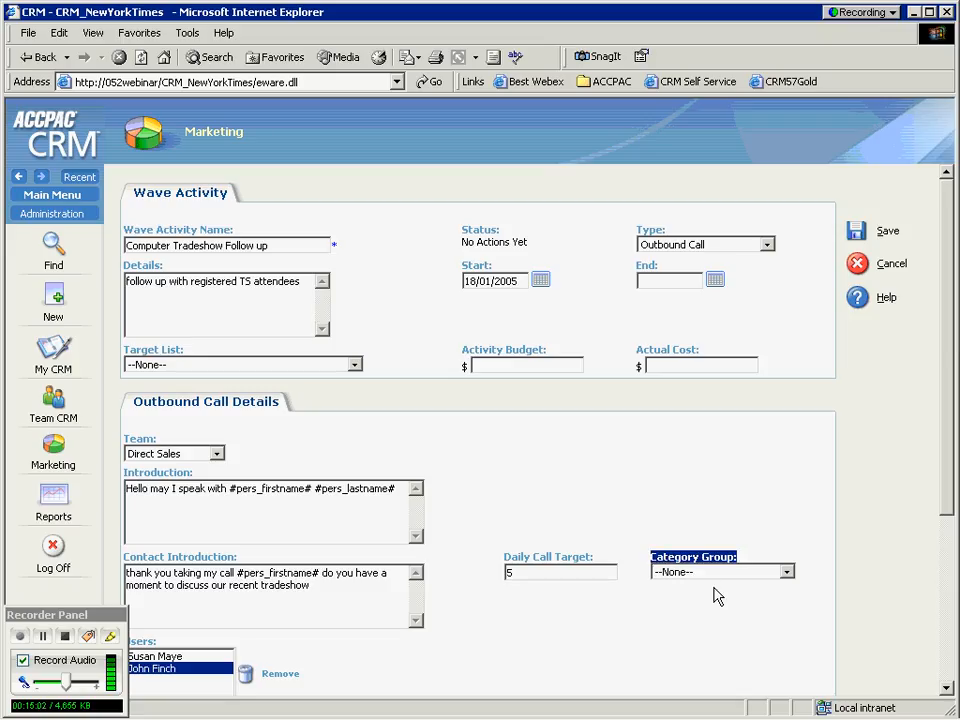
{"action": "left_click", "coordinate": [787, 571]}
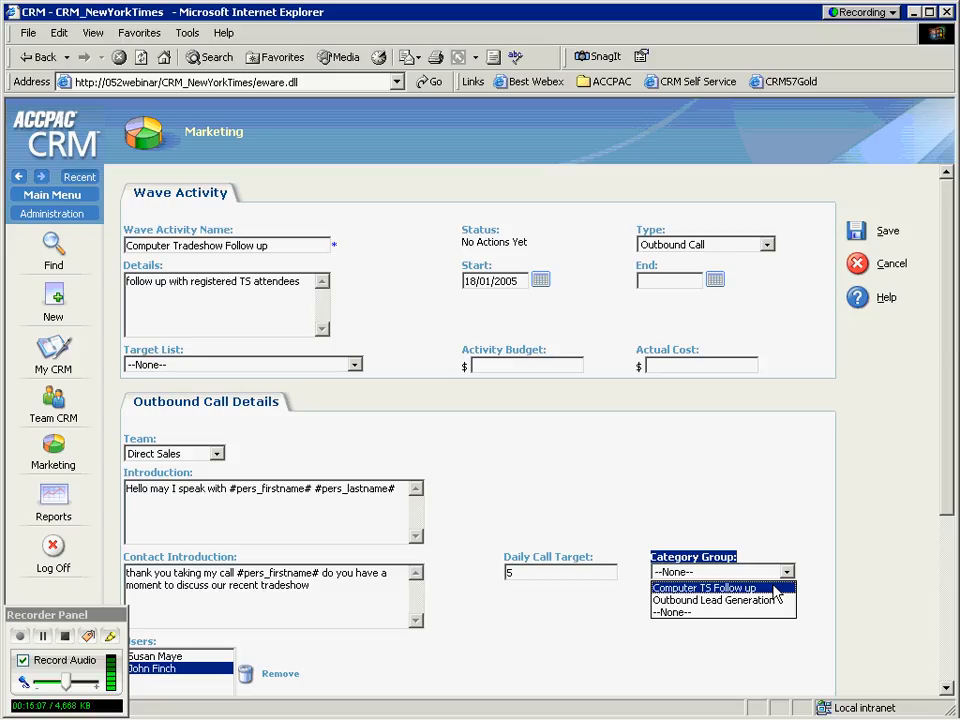
{"action": "left_click", "coordinate": [776, 590]}
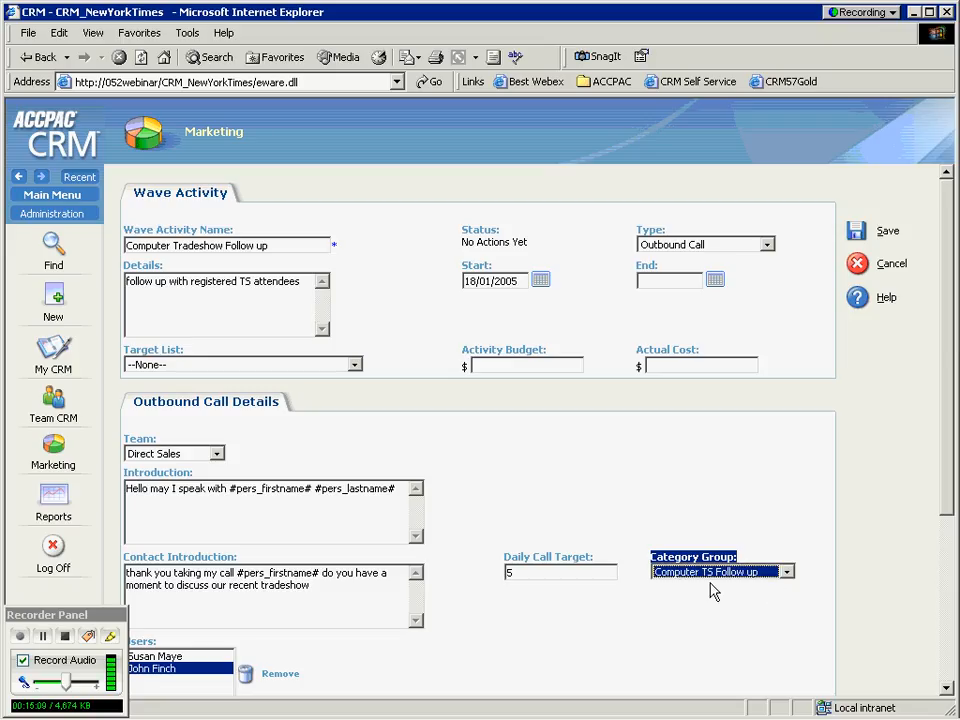
{"action": "left_click", "coordinate": [857, 232]}
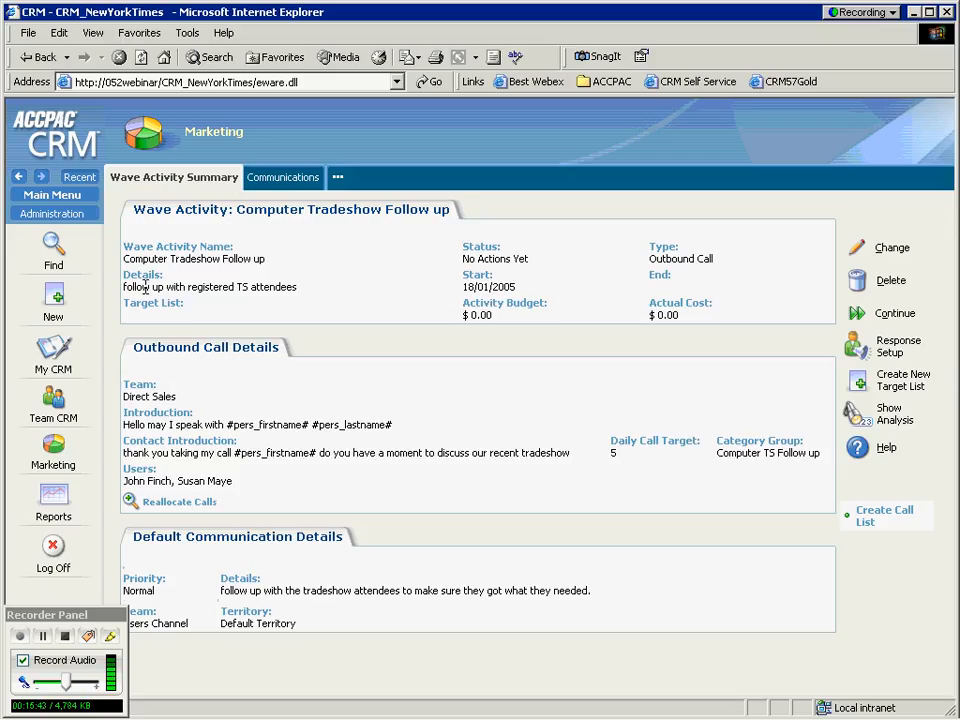
Step: Create the wave activity's call list from the US East Contacts target list and save it
{"action": "left_click", "coordinate": [870, 521]}
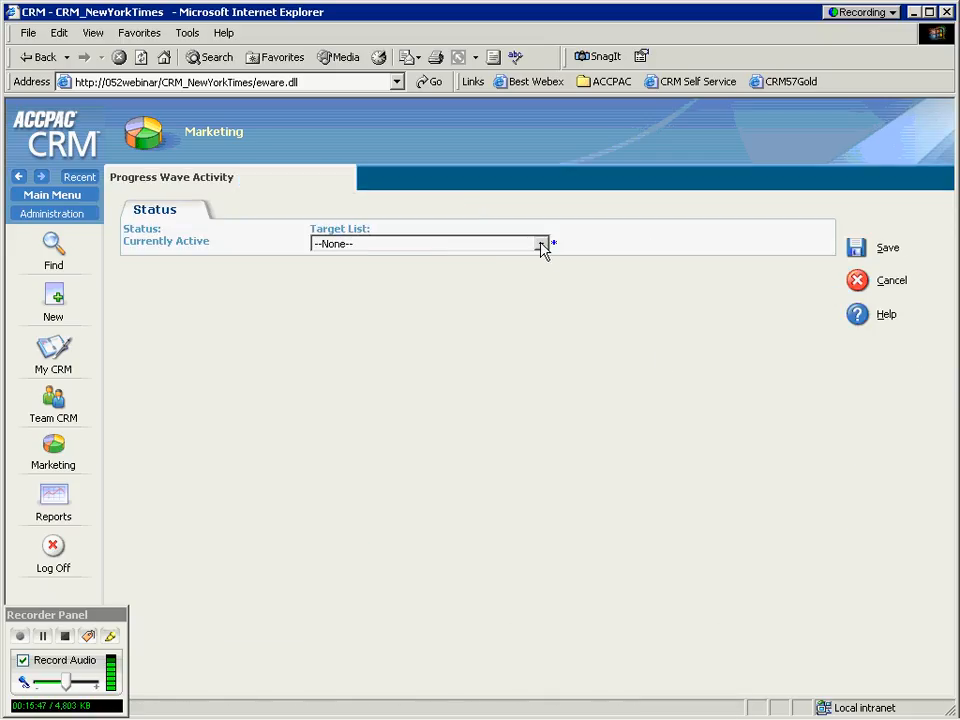
{"action": "left_click", "coordinate": [540, 244]}
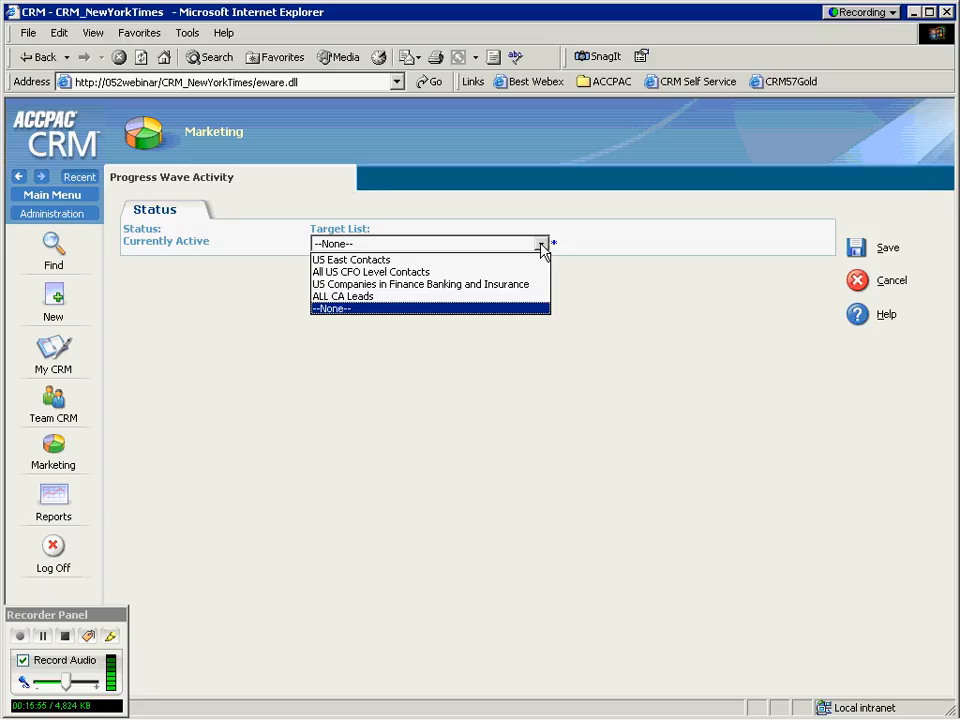
{"action": "left_click", "coordinate": [450, 260]}
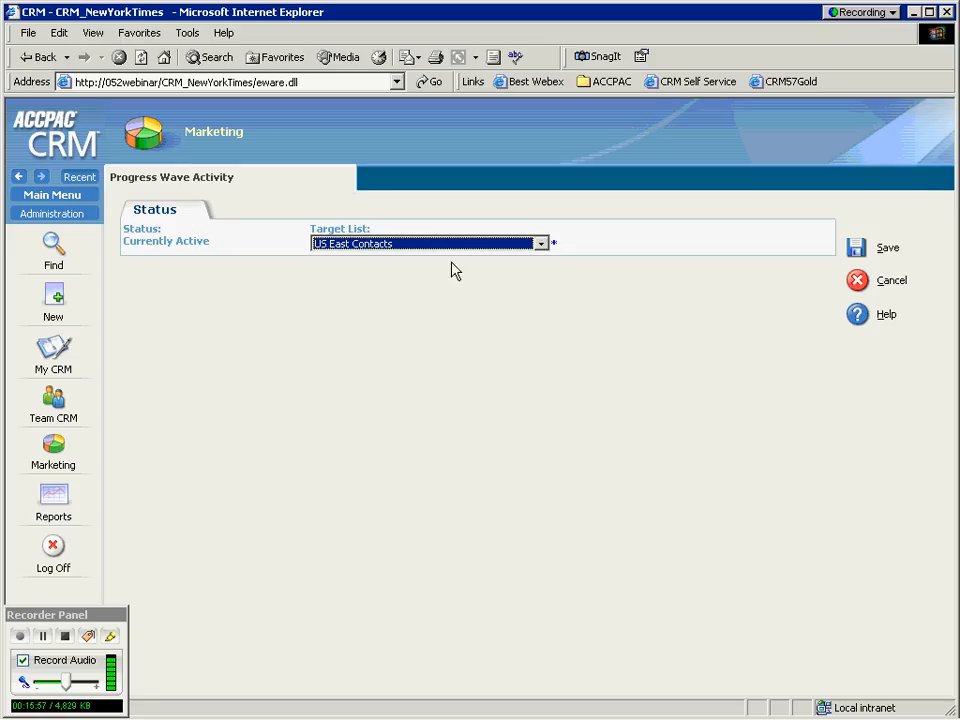
{"action": "left_click", "coordinate": [863, 258]}
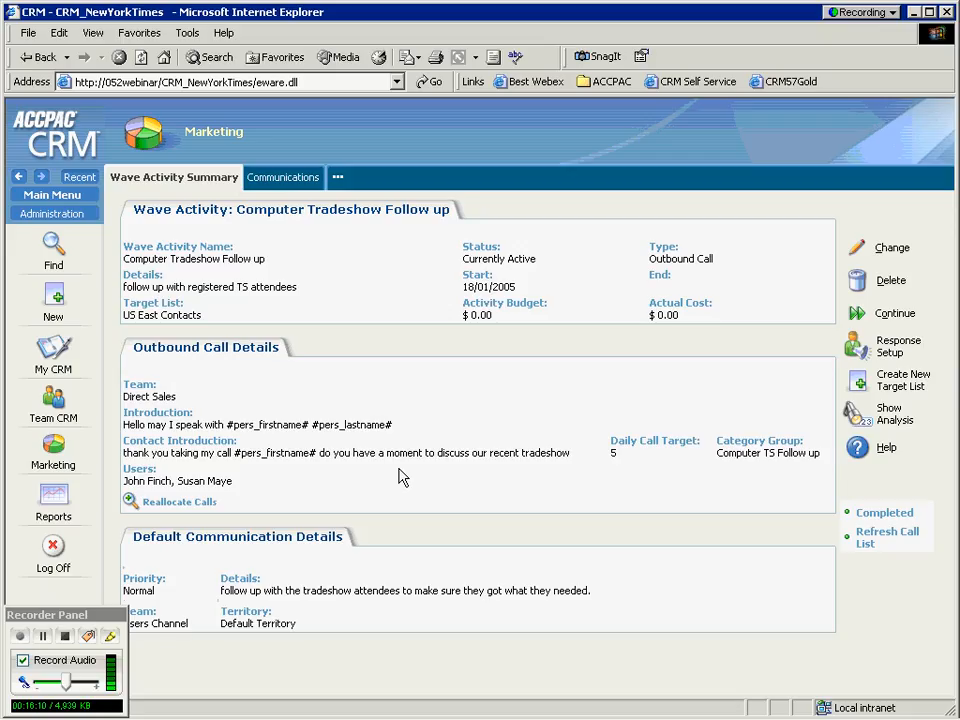
Step: Check the target list choices for refreshing the wave activity's call list, keeping US East Contacts selected
{"action": "left_click", "coordinate": [865, 538]}
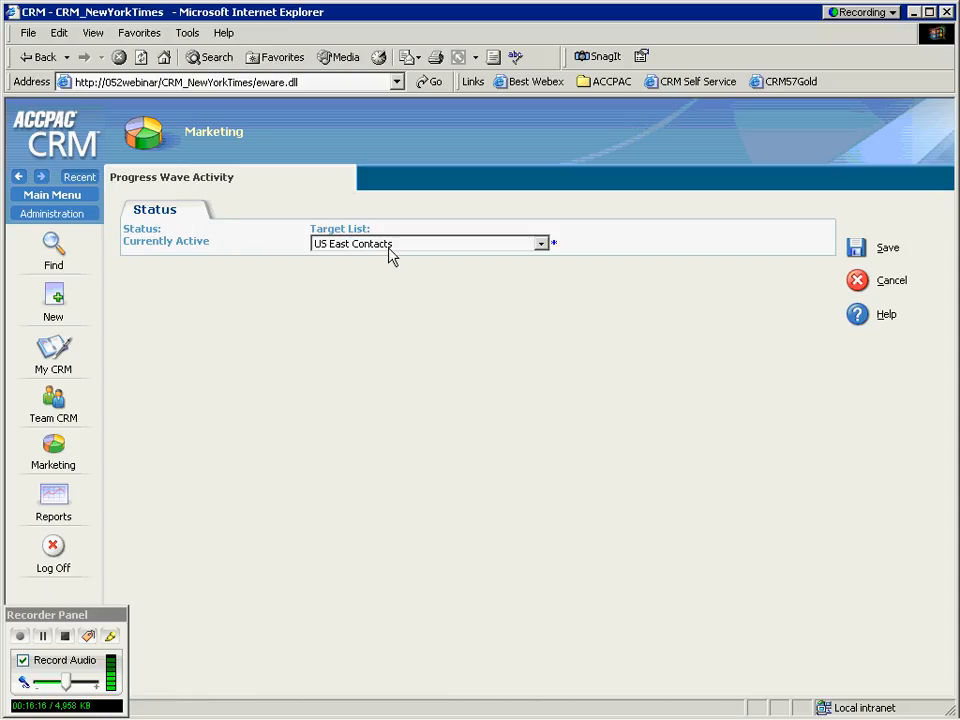
{"action": "left_click", "coordinate": [540, 243]}
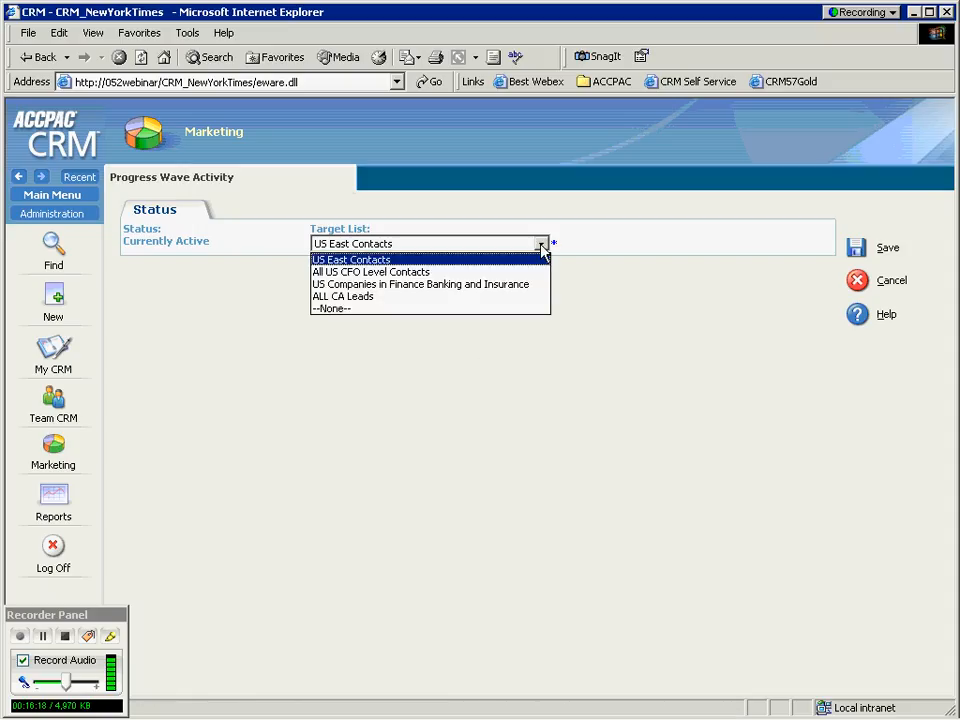
{"action": "left_click", "coordinate": [446, 262]}
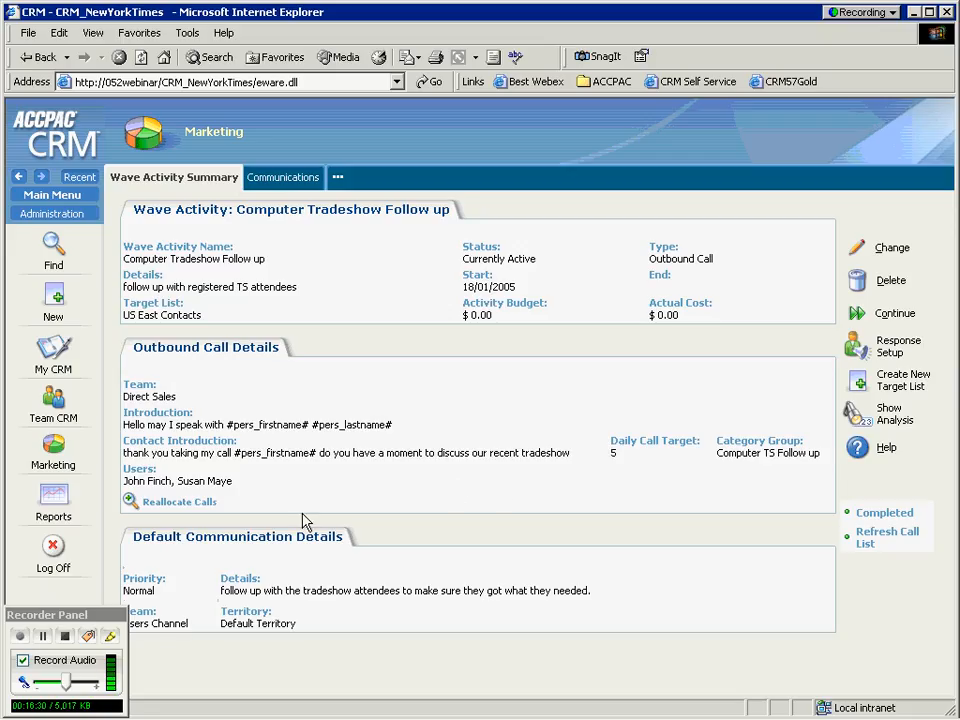
Step: Log off the administrator account and log on with the assigned sales user's account
{"action": "left_click", "coordinate": [52, 550]}
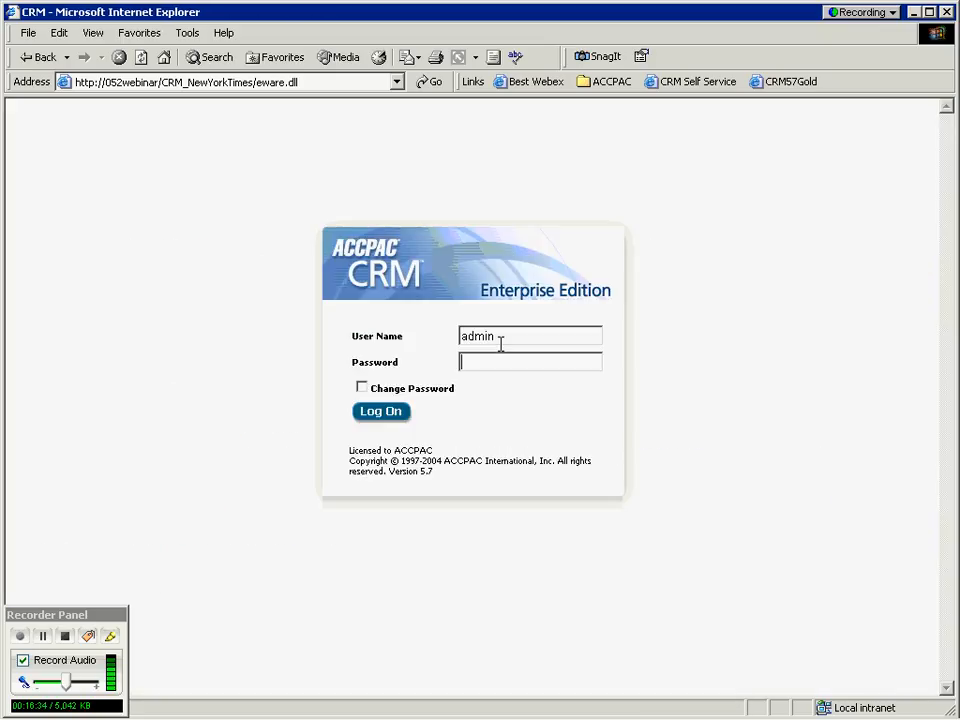
{"action": "double_click", "coordinate": [497, 336]}
{"action": "type", "text": "mayes"}
{"action": "key", "text": "Return"}
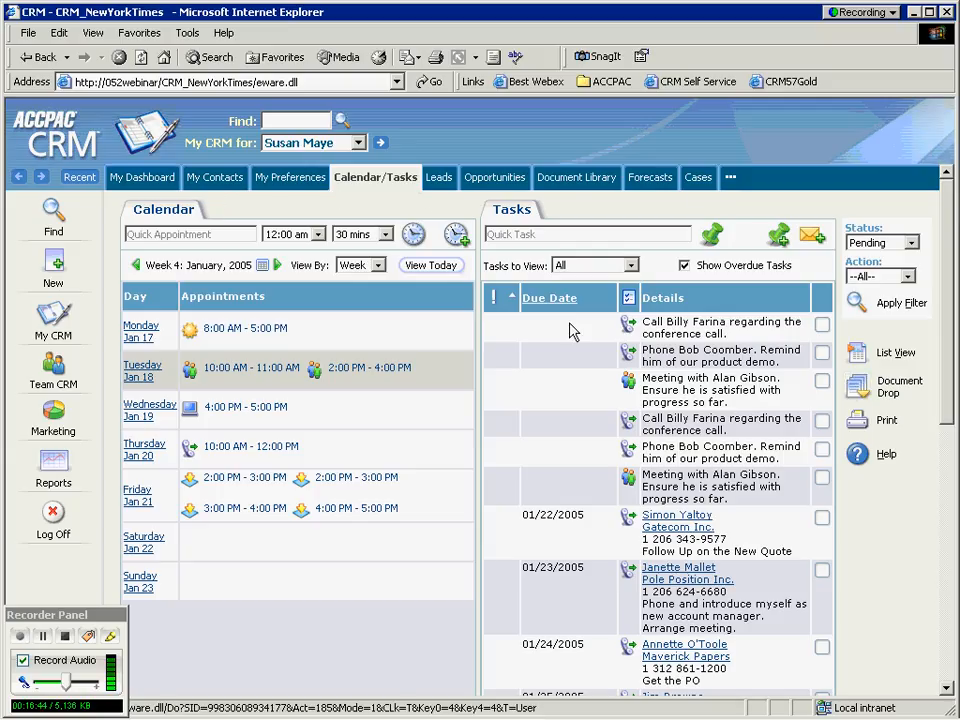
Step: Set the sales user's preference for showing outbound calls in My CRM to Yes and save it
{"action": "left_click", "coordinate": [288, 180]}
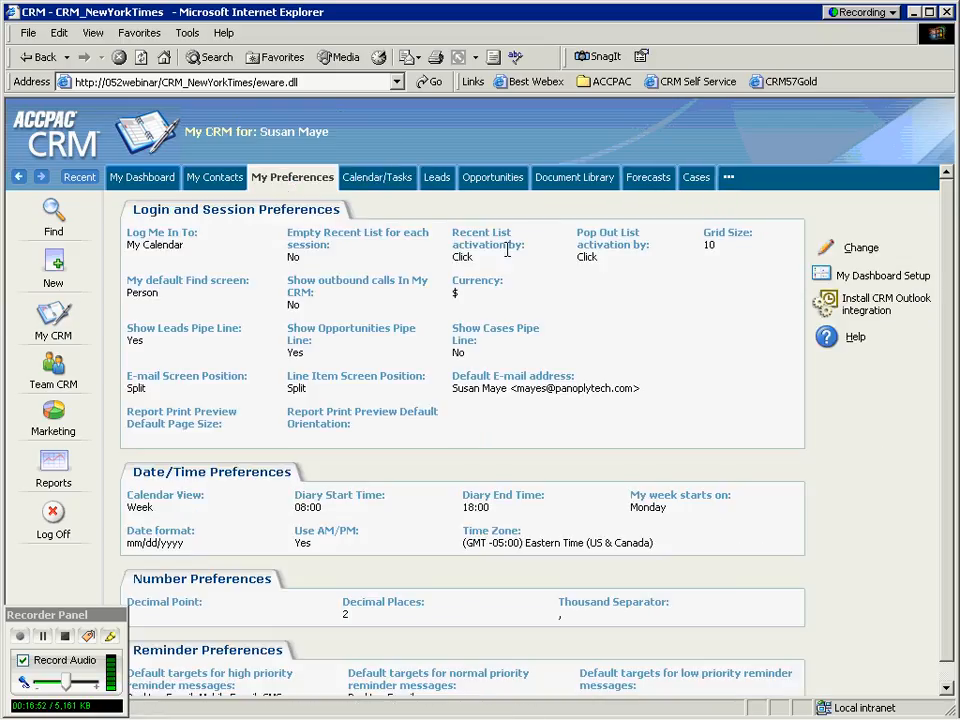
{"action": "left_click", "coordinate": [855, 247]}
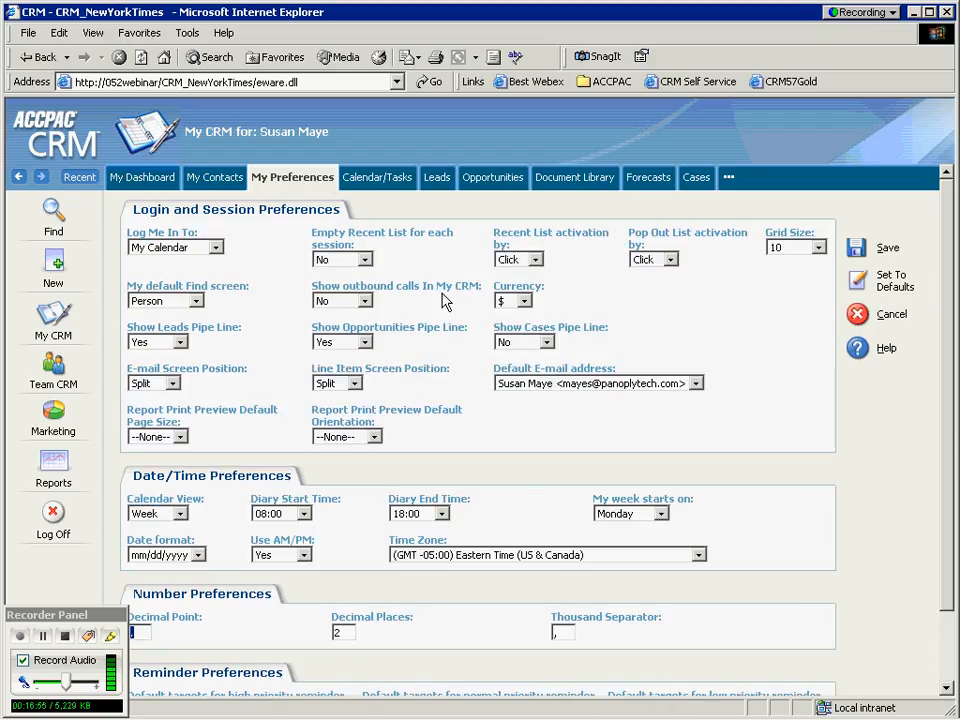
{"action": "left_click", "coordinate": [366, 301]}
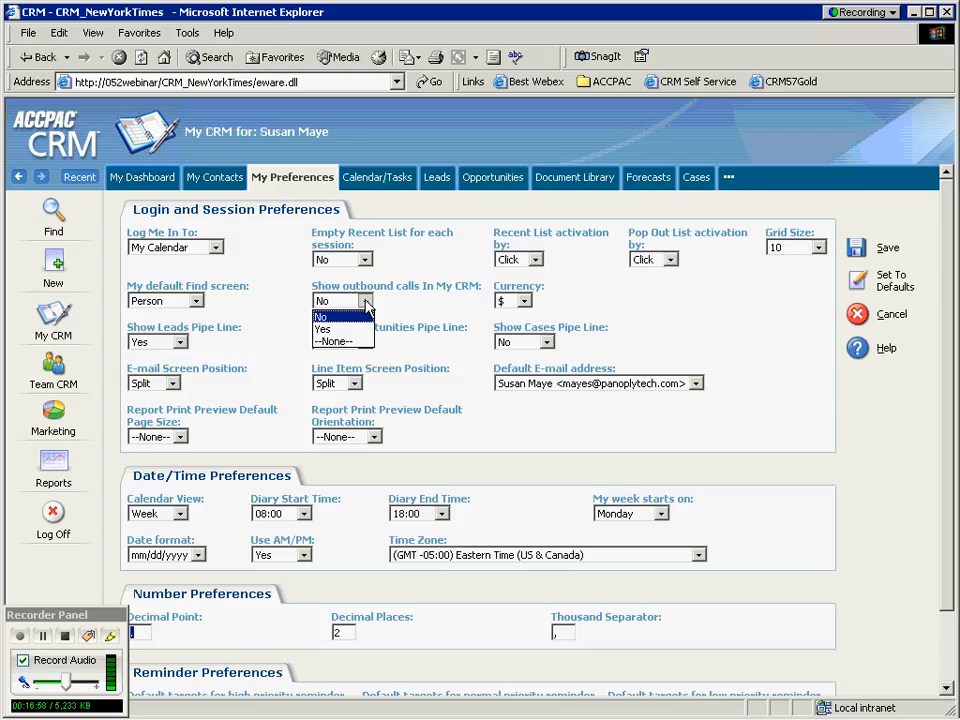
{"action": "left_click", "coordinate": [333, 329]}
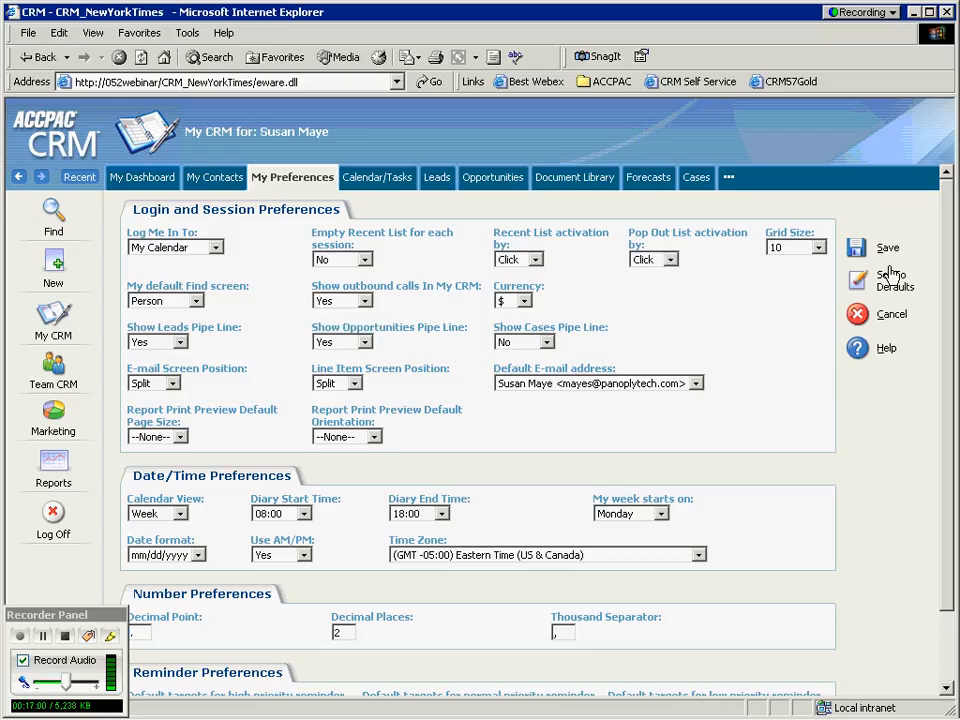
{"action": "left_click", "coordinate": [857, 249]}
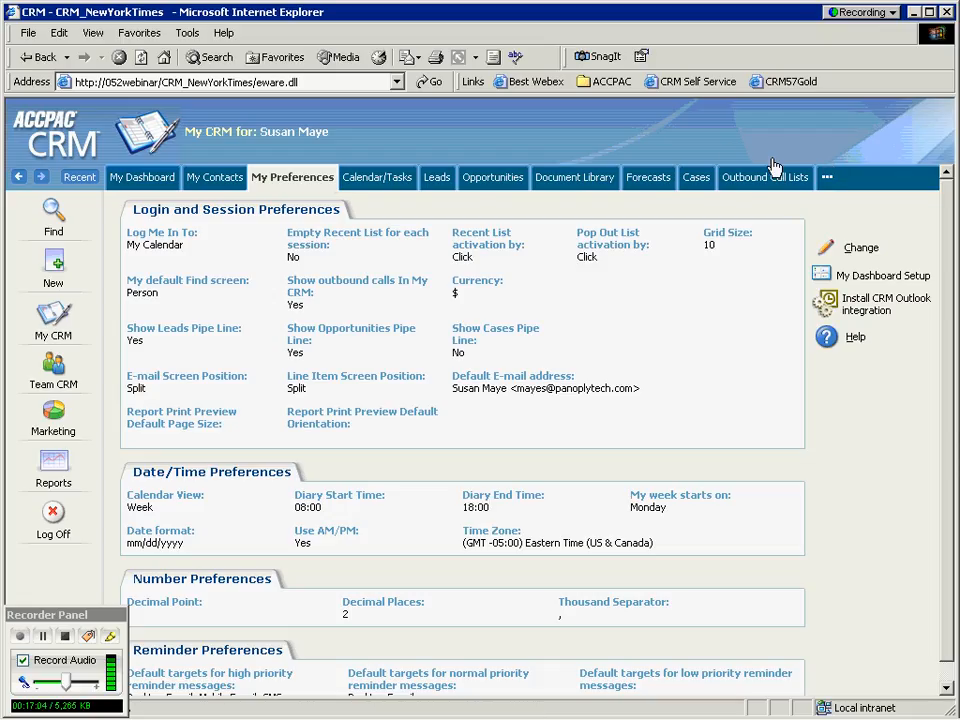
Step: View the sales user's calendar by month
{"action": "left_click", "coordinate": [379, 186]}
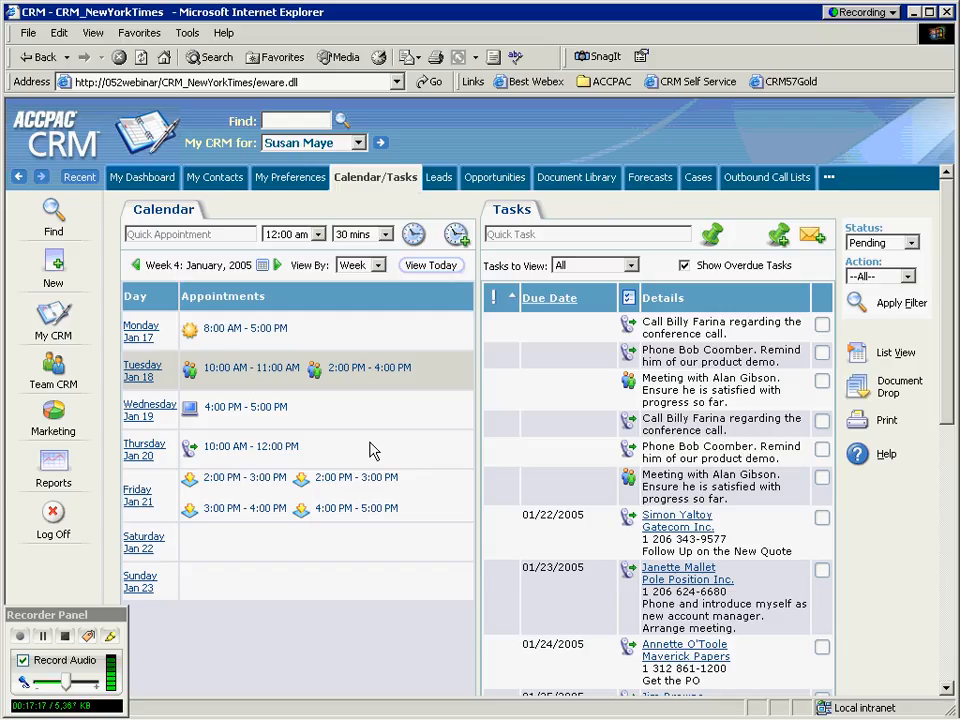
{"action": "left_click", "coordinate": [377, 265]}
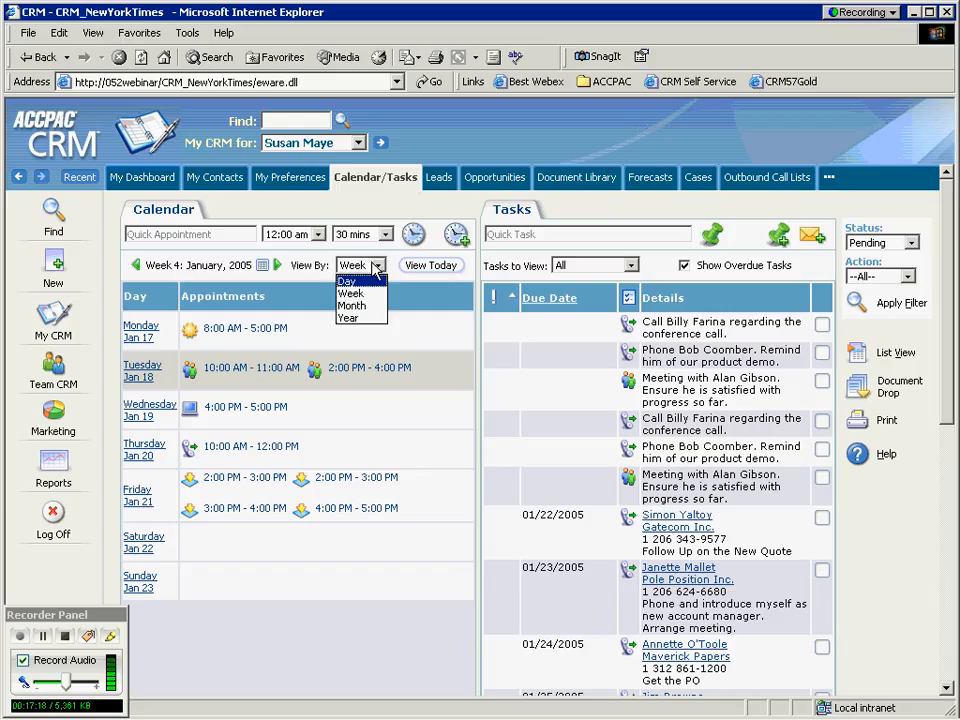
{"action": "left_click", "coordinate": [366, 301]}
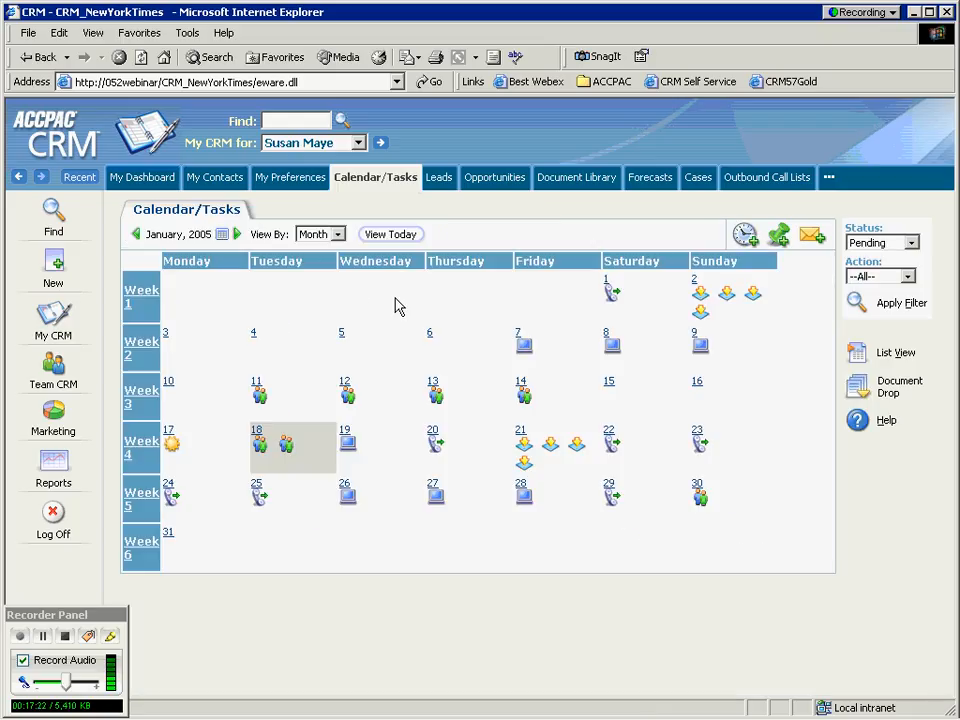
Step: Open the Computer Tradeshow Follow up outbound call list and review its wave activity details and name
{"action": "left_click", "coordinate": [762, 185]}
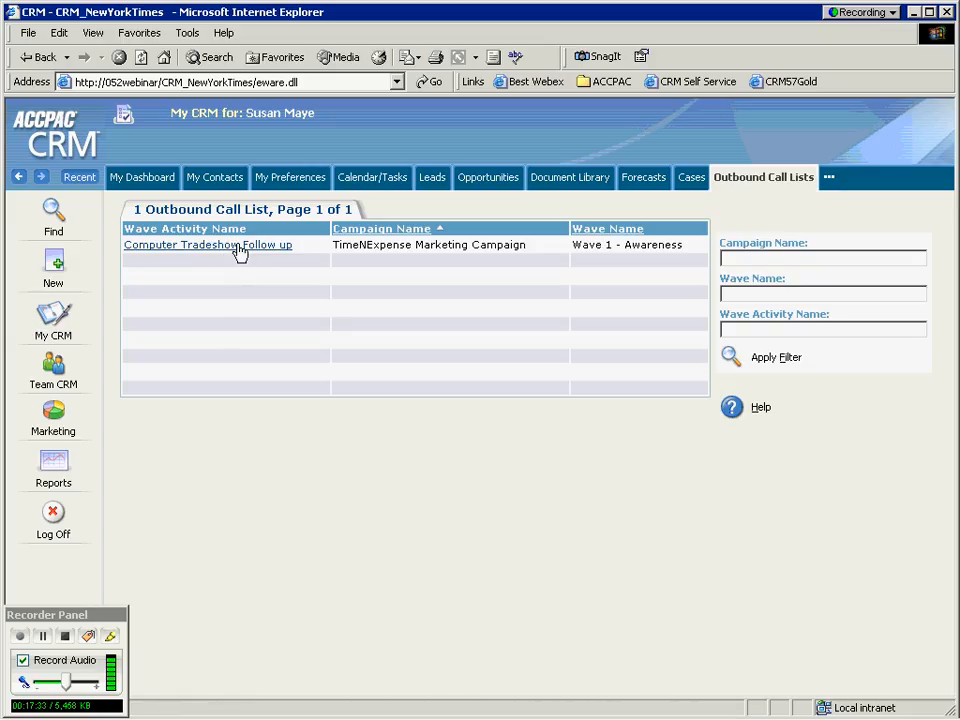
{"action": "left_click", "coordinate": [192, 246]}
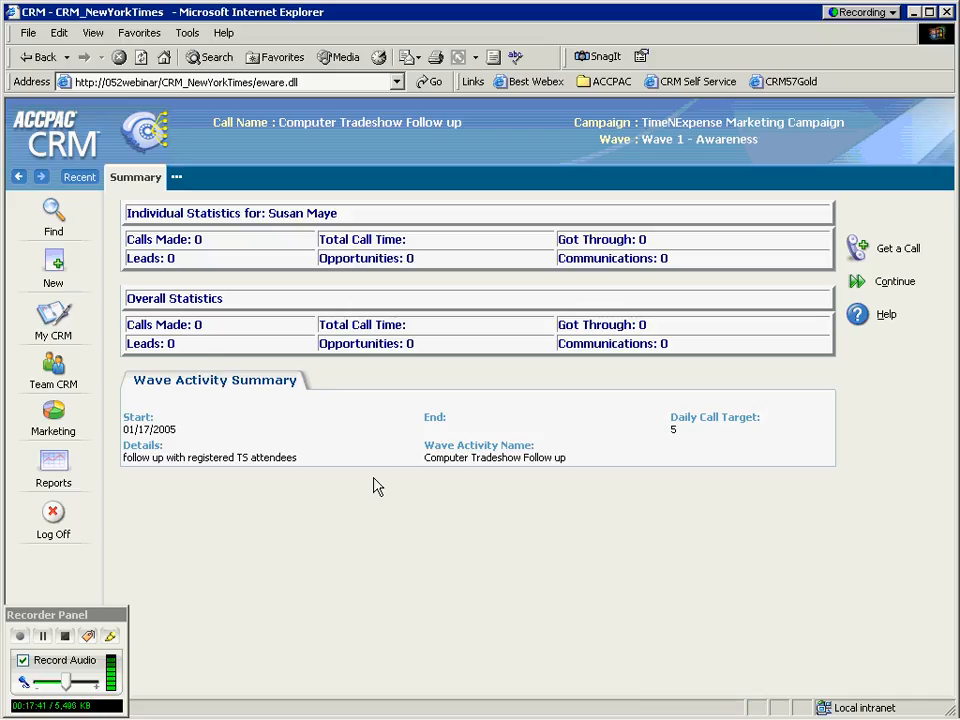
{"action": "left_click_drag", "start_coordinate": [302, 456], "coordinate": [123, 458]}
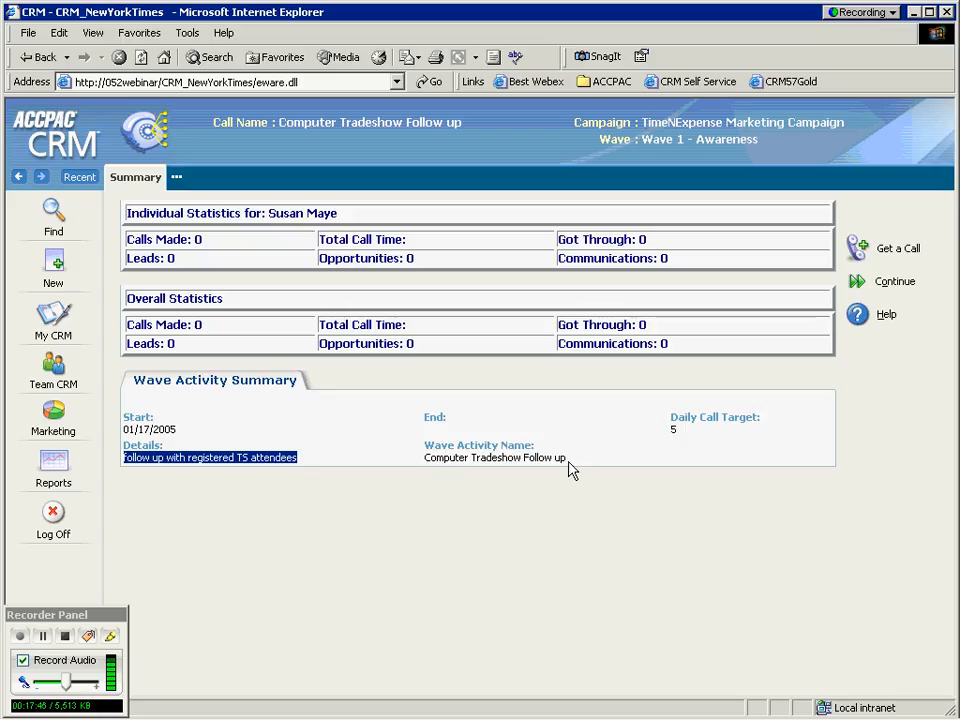
{"action": "left_click_drag", "start_coordinate": [572, 462], "coordinate": [422, 460]}
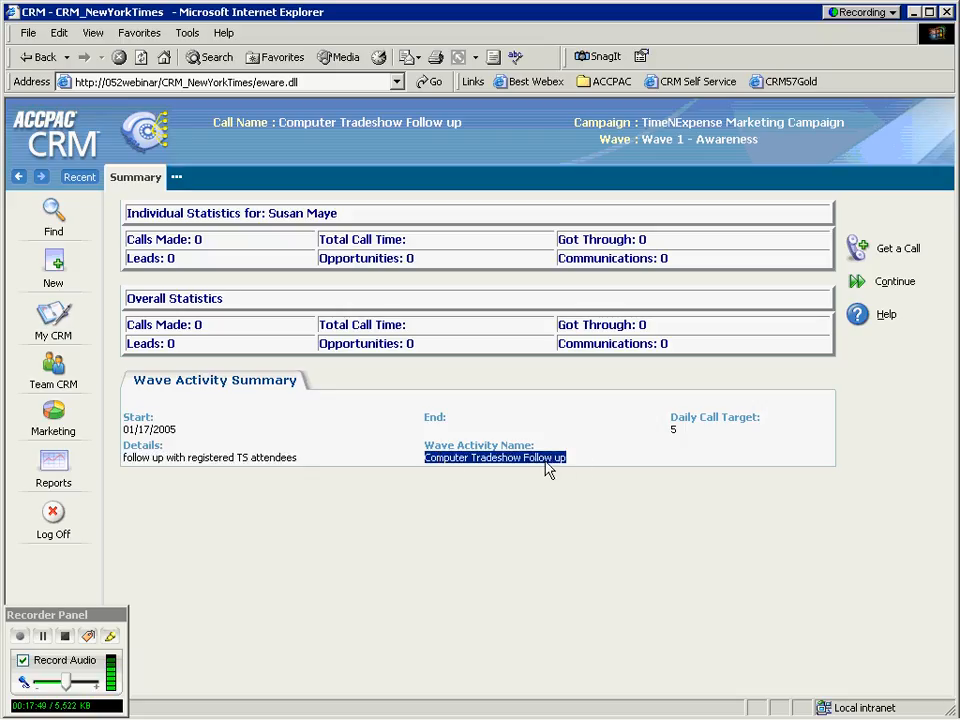
Step: Get a call from the list, read the introduction, and record the call as got through to reach the survey questions
{"action": "left_click", "coordinate": [854, 250]}
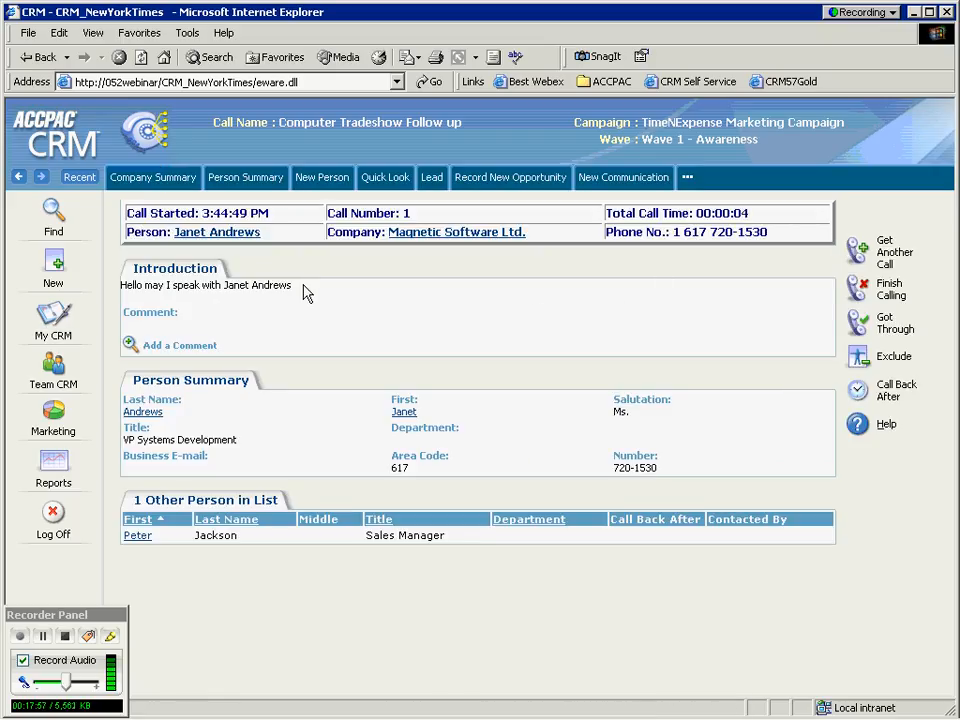
{"action": "left_click_drag", "start_coordinate": [304, 291], "coordinate": [122, 288]}
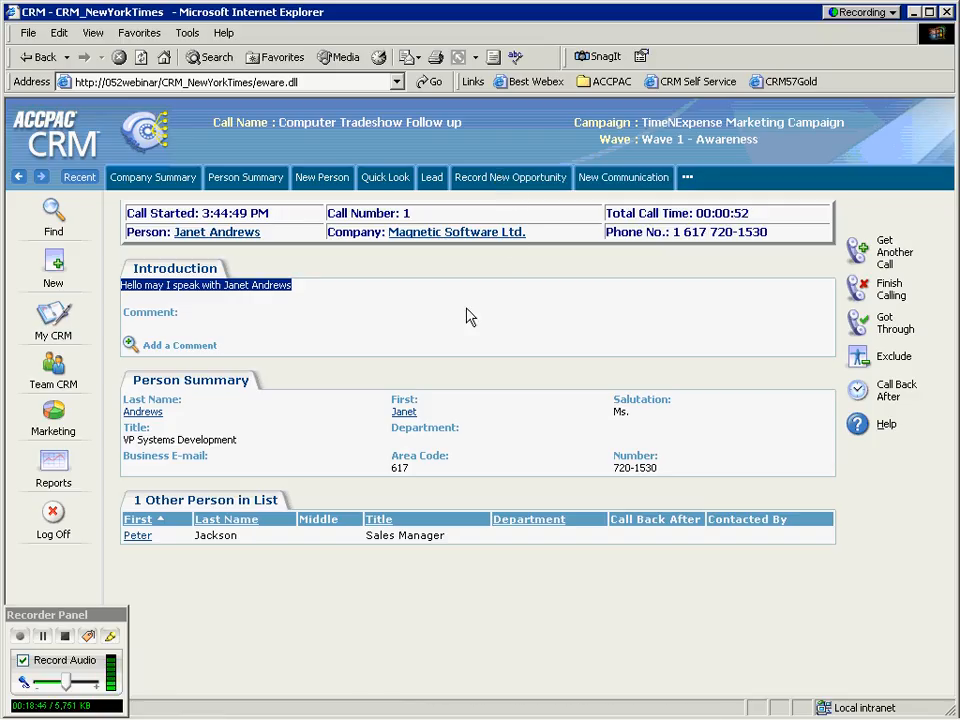
{"action": "left_click", "coordinate": [858, 328]}
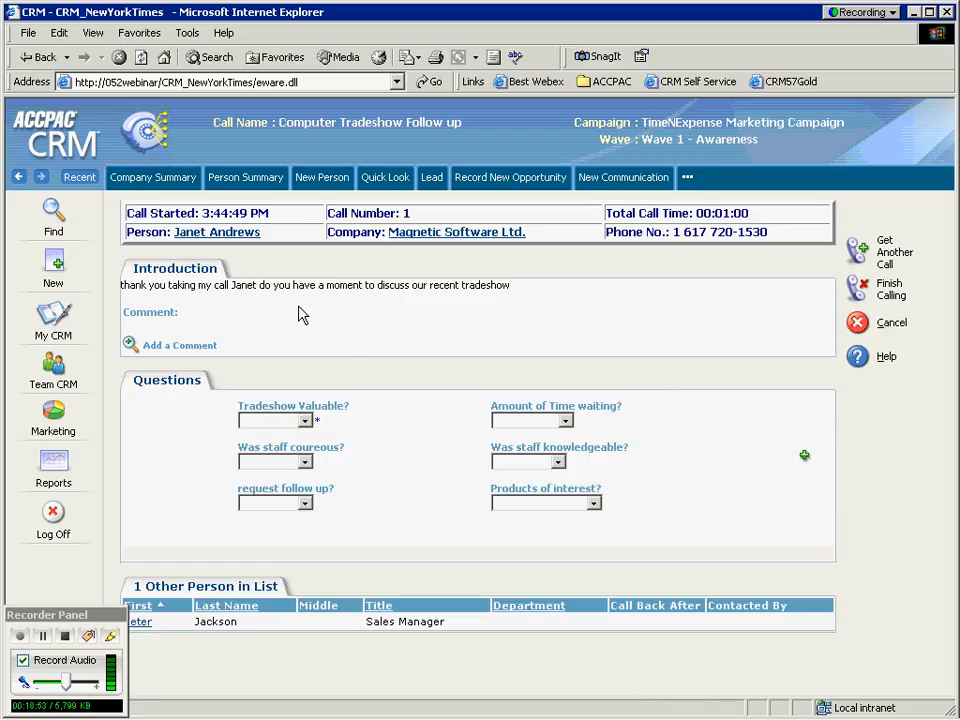
{"action": "left_click_drag", "start_coordinate": [512, 286], "coordinate": [365, 287]}
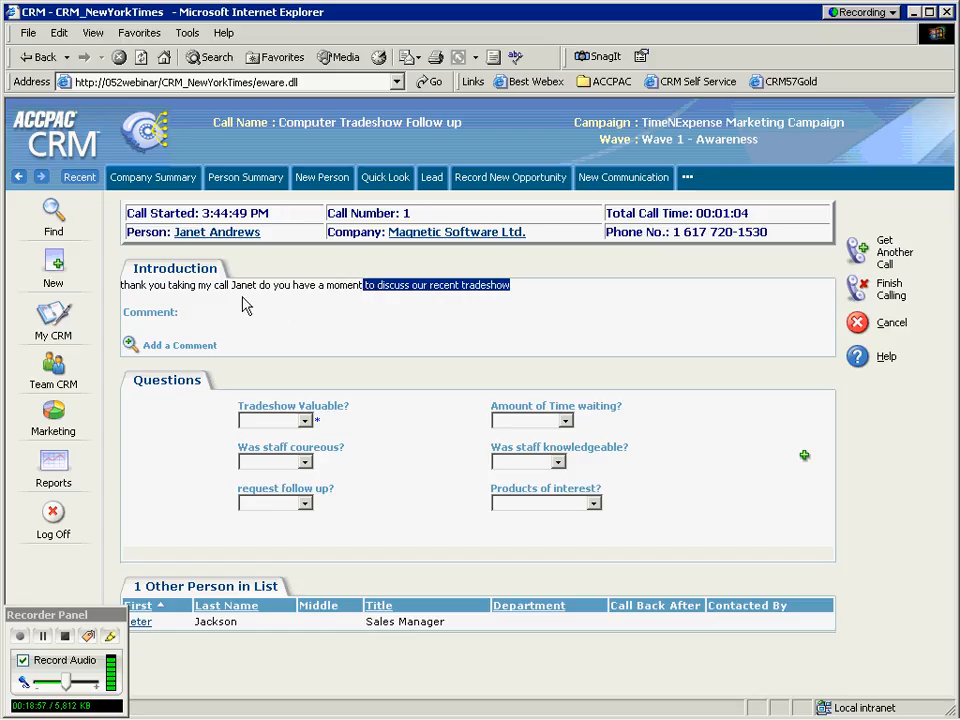
{"action": "left_click", "coordinate": [443, 306]}
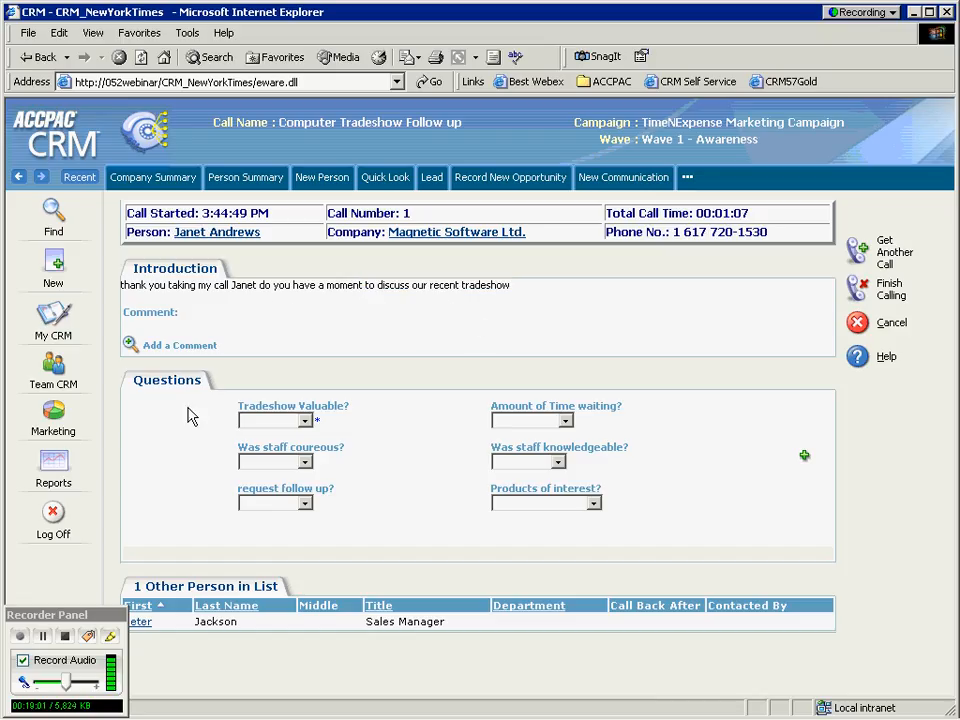
Step: Answer Yes to the tradeshow's value, Yes to staff courtesy, and No to the follow-up request
{"action": "left_click", "coordinate": [304, 421]}
{"action": "left_click", "coordinate": [287, 437]}
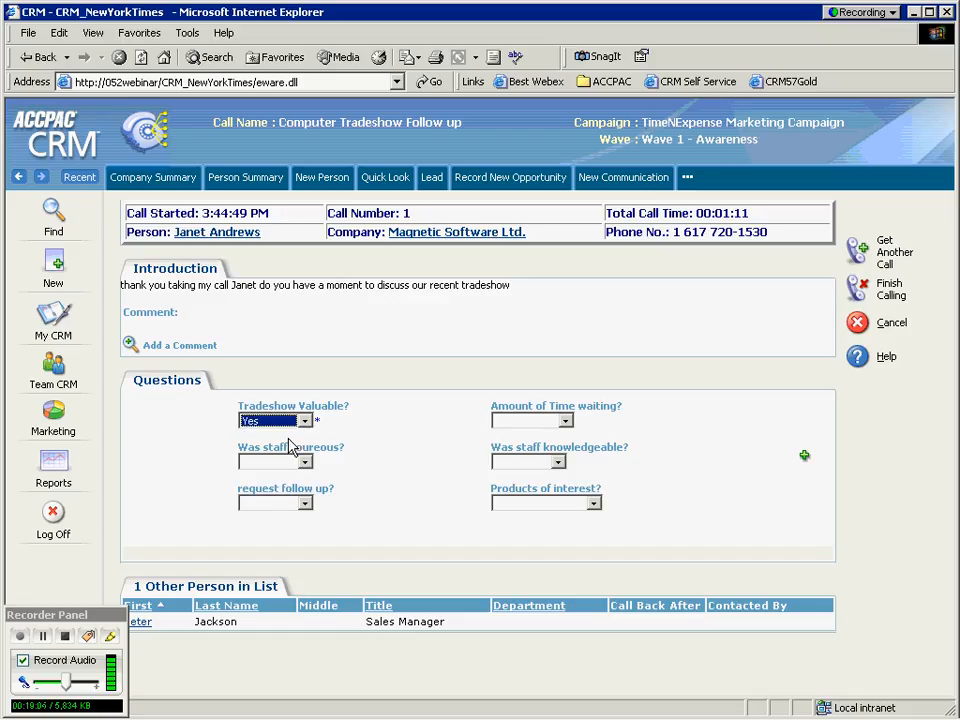
{"action": "left_click", "coordinate": [304, 461]}
{"action": "left_click", "coordinate": [291, 479]}
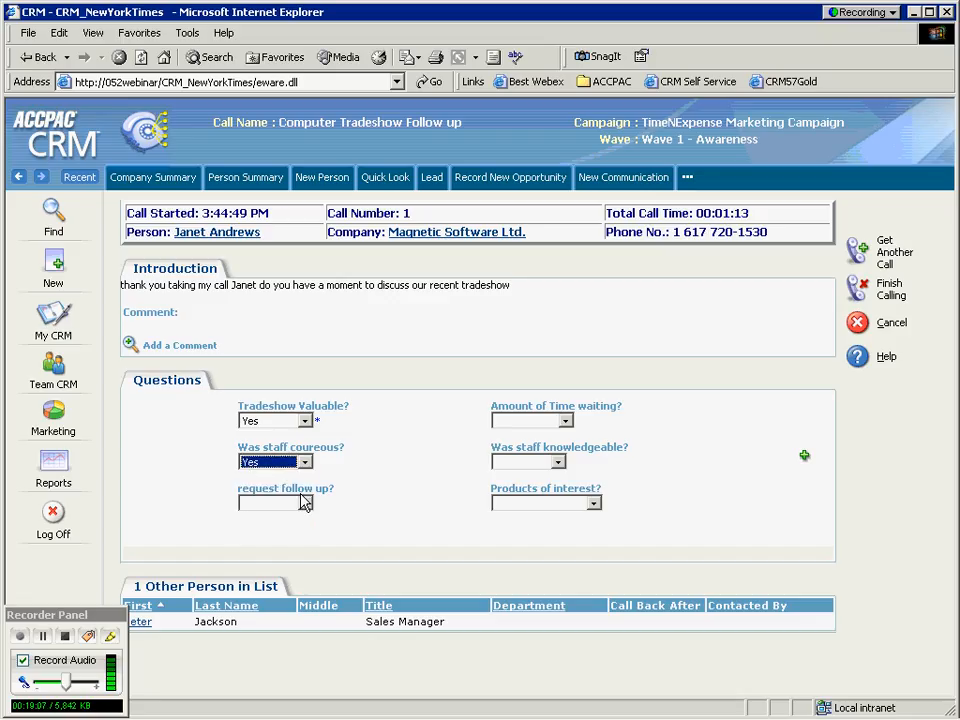
{"action": "left_click", "coordinate": [304, 503]}
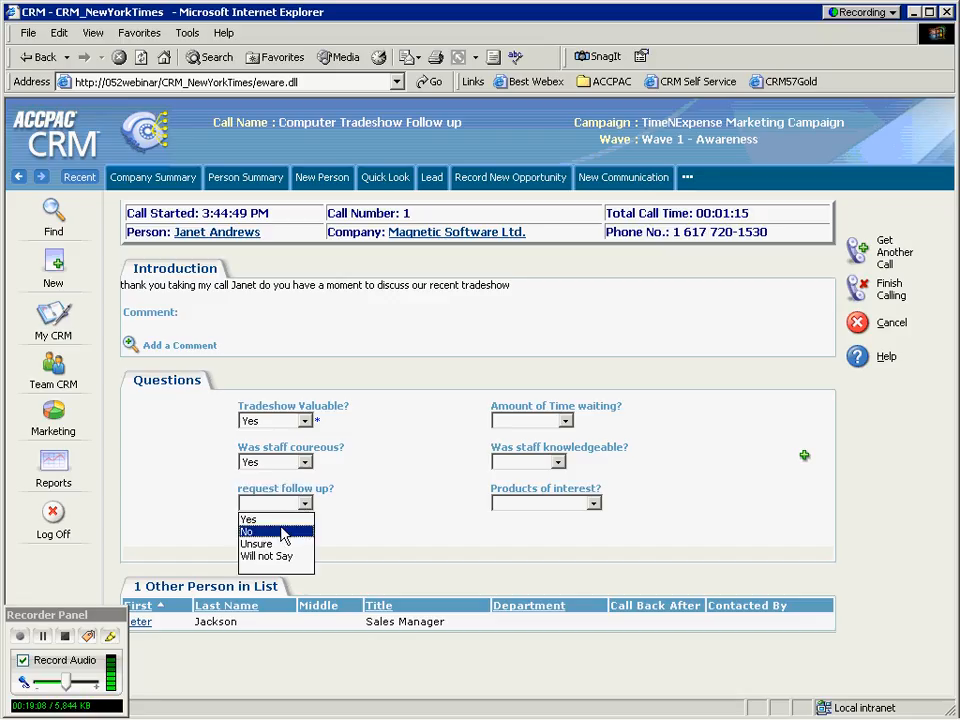
{"action": "left_click", "coordinate": [258, 531]}
Step: Record a waiting time of 1-5 Minutes, Unsure for staff knowledge and Wireless as product of interest, and finish calling
{"action": "left_click", "coordinate": [567, 423]}
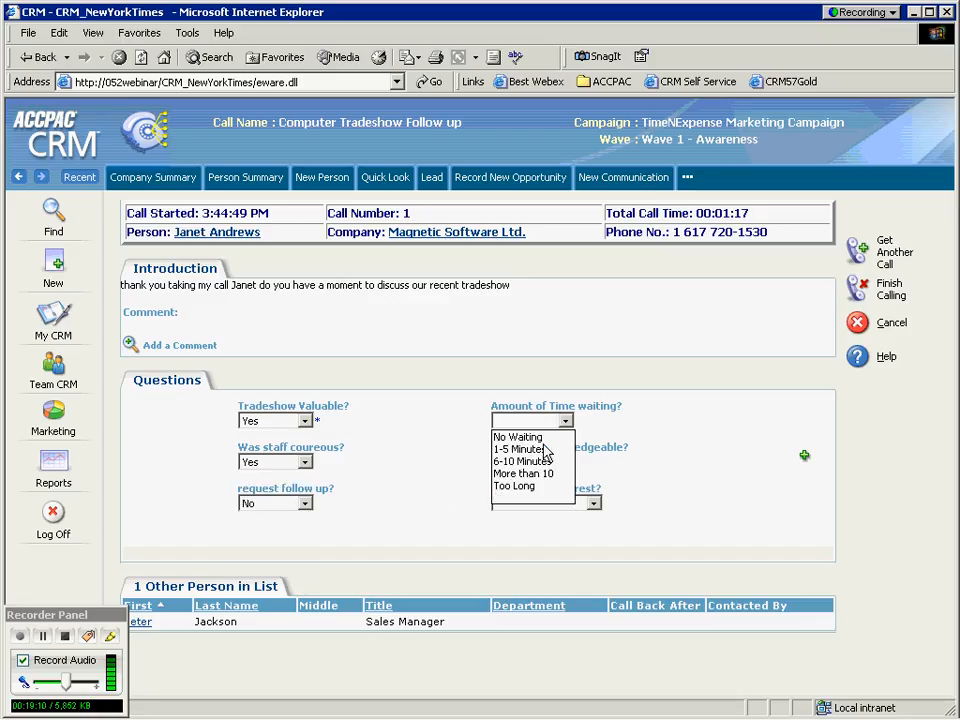
{"action": "left_click", "coordinate": [546, 449]}
{"action": "left_click", "coordinate": [559, 462]}
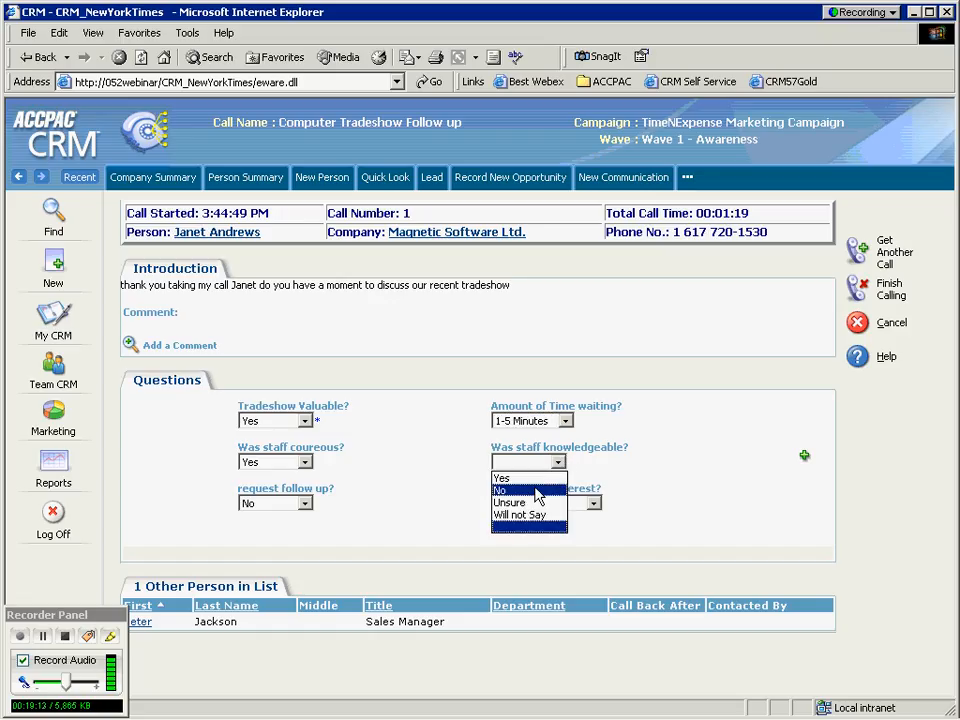
{"action": "left_click", "coordinate": [534, 505]}
{"action": "left_click", "coordinate": [591, 503]}
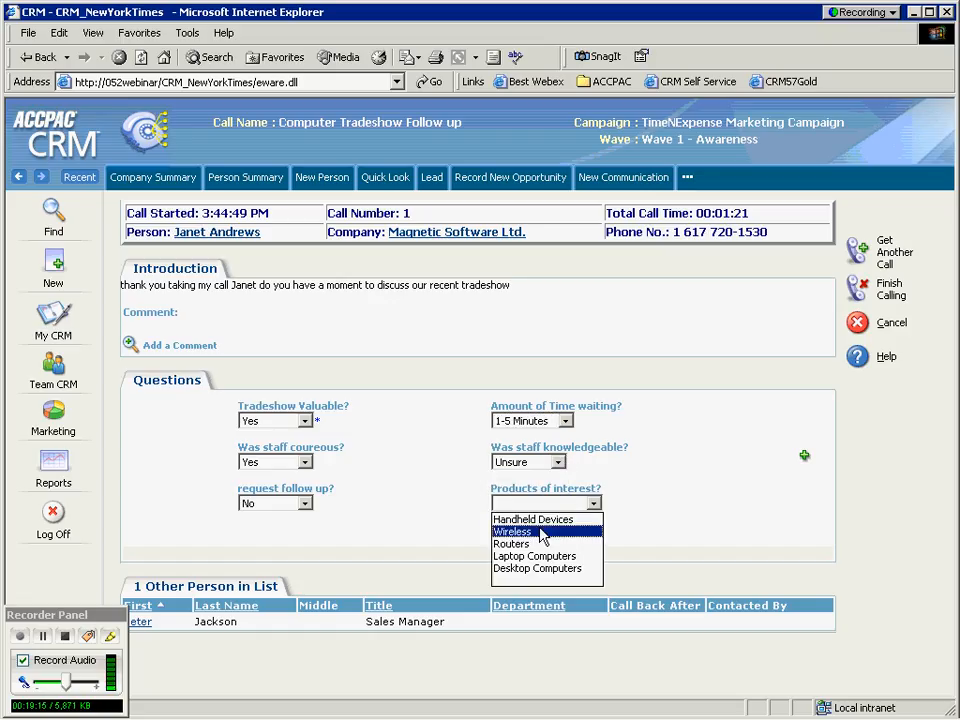
{"action": "left_click", "coordinate": [515, 531]}
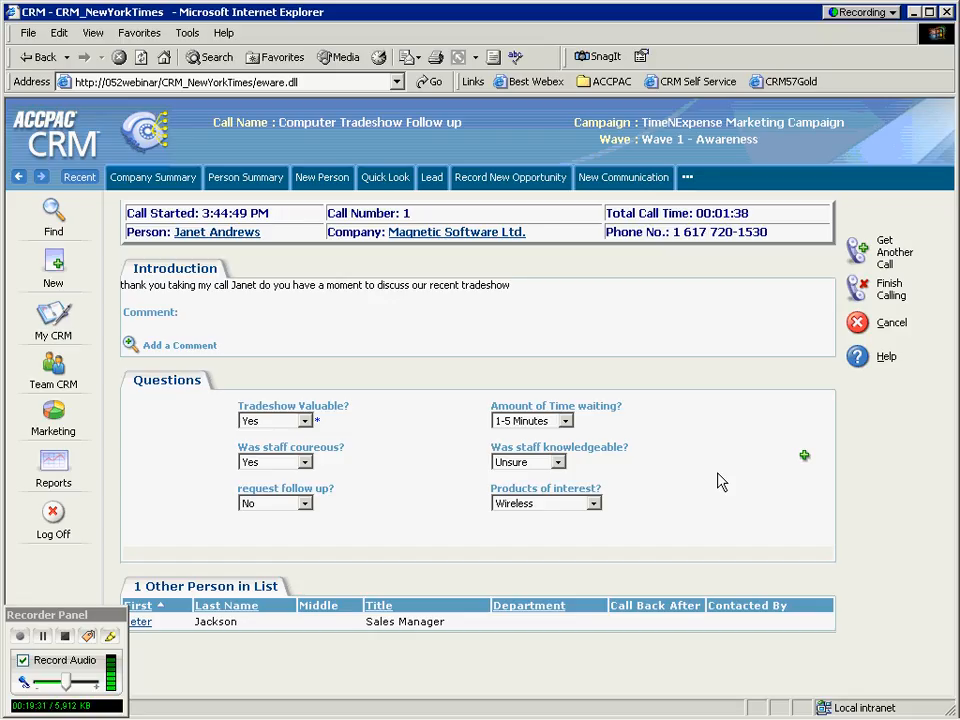
{"action": "left_click", "coordinate": [866, 296]}
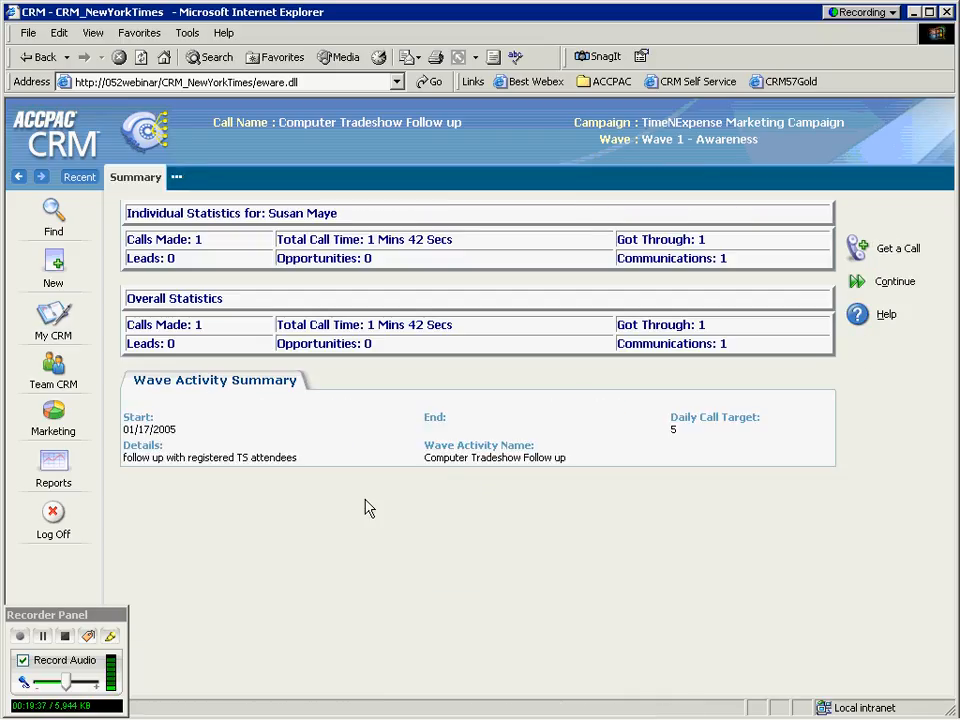
Step: Start a new person target list named "follow up #2 on TS" with the Person Target List source view
{"action": "left_click", "coordinate": [52, 415]}
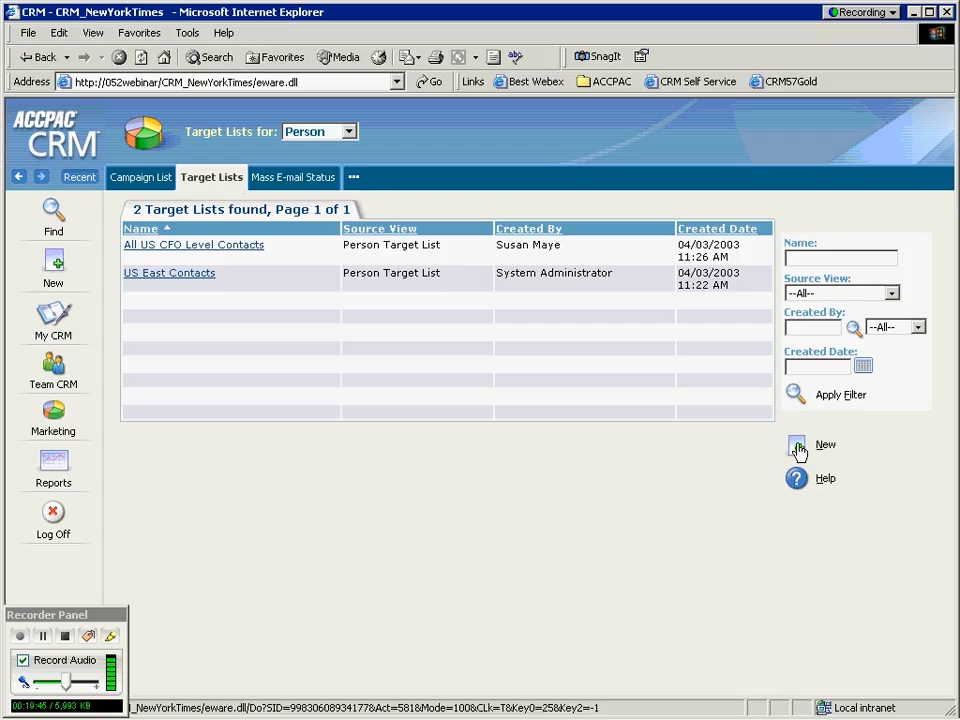
{"action": "left_click", "coordinate": [798, 447]}
{"action": "type", "text": "F"}
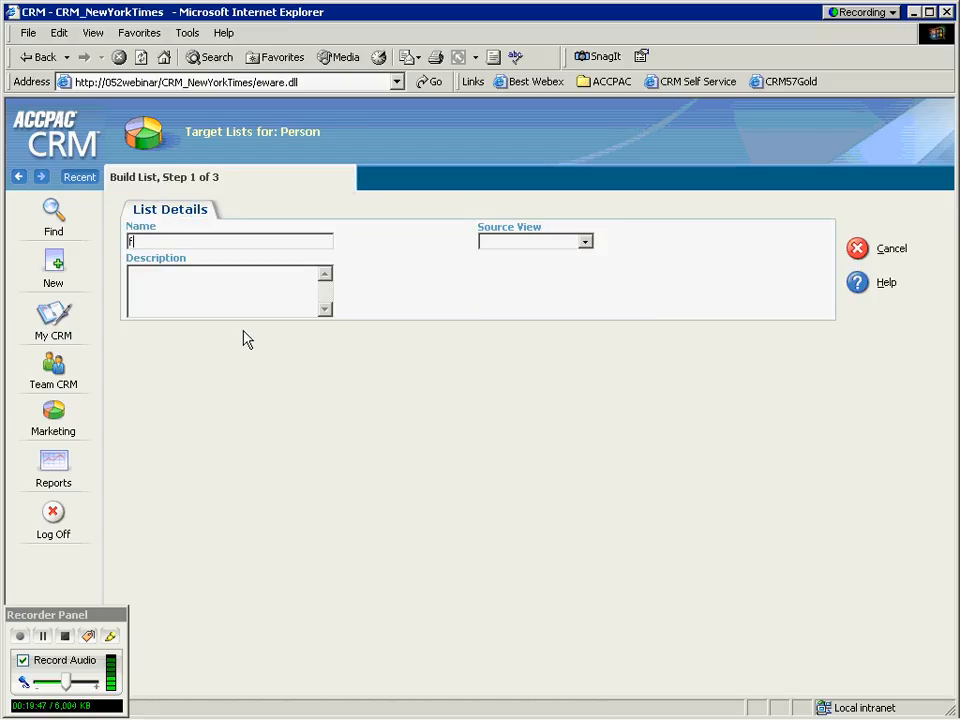
{"action": "type", "text": "lllow up #2 on TS"}
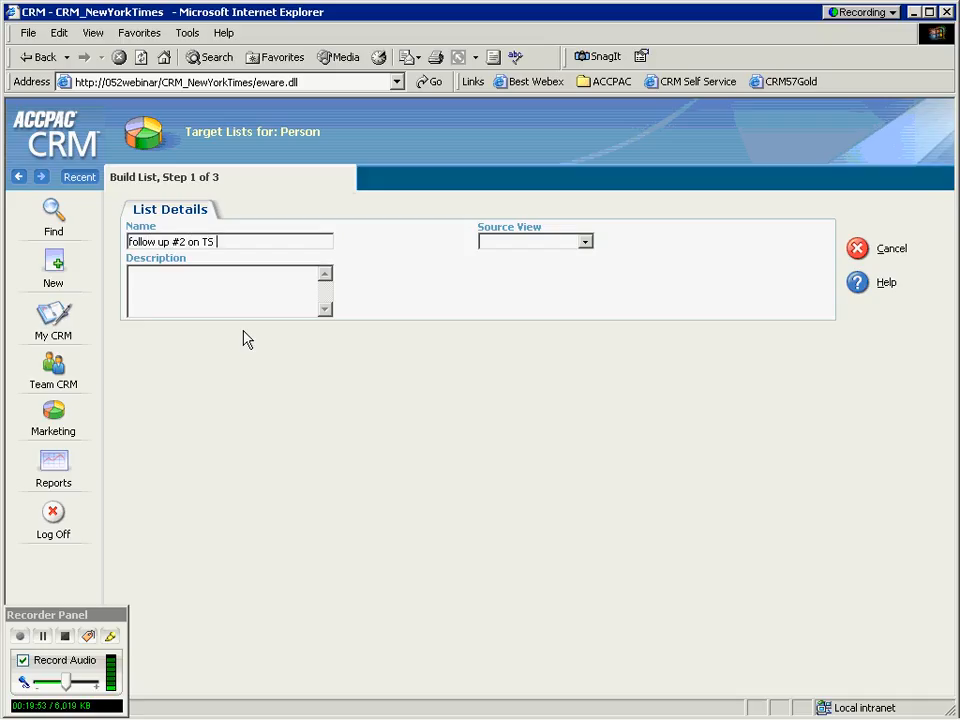
{"action": "key", "text": "Tab"}
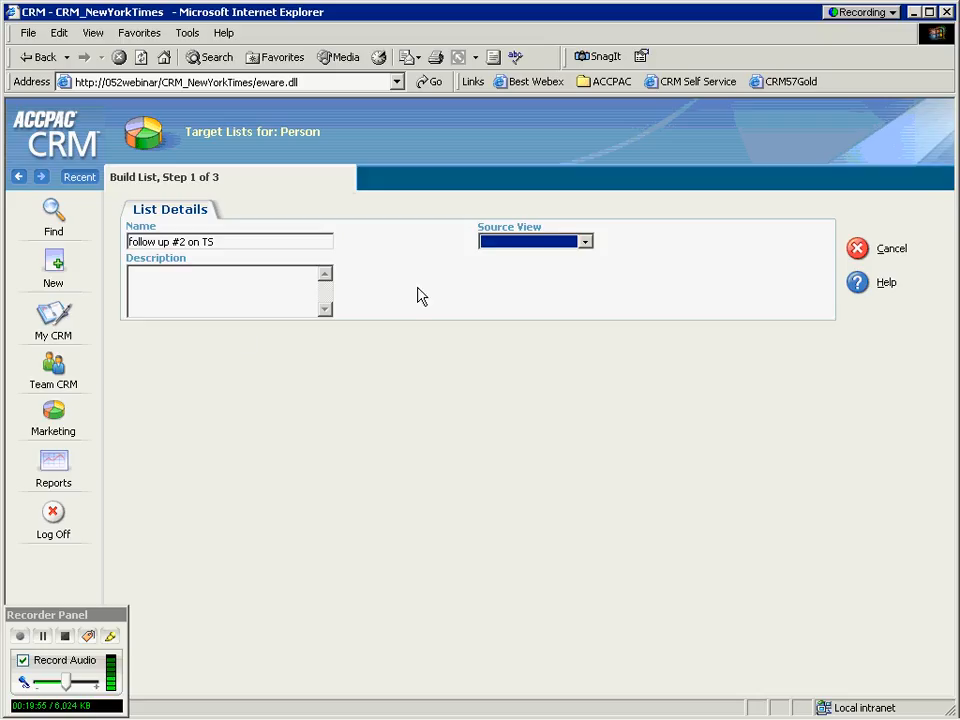
{"action": "left_click", "coordinate": [570, 246]}
{"action": "left_click", "coordinate": [552, 282]}
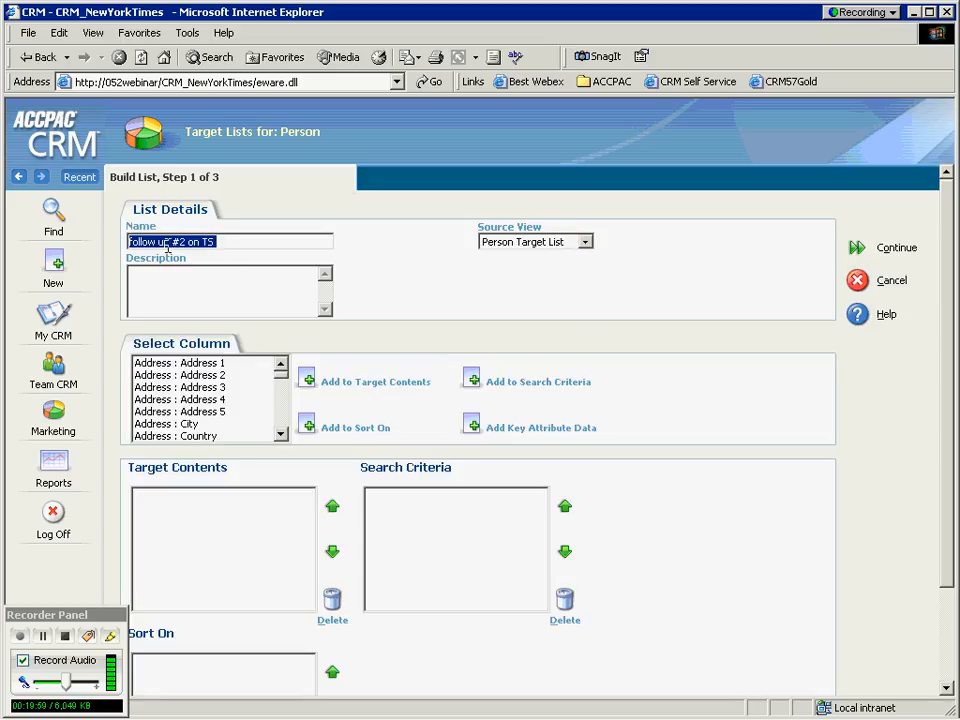
{"action": "left_click", "coordinate": [226, 240]}
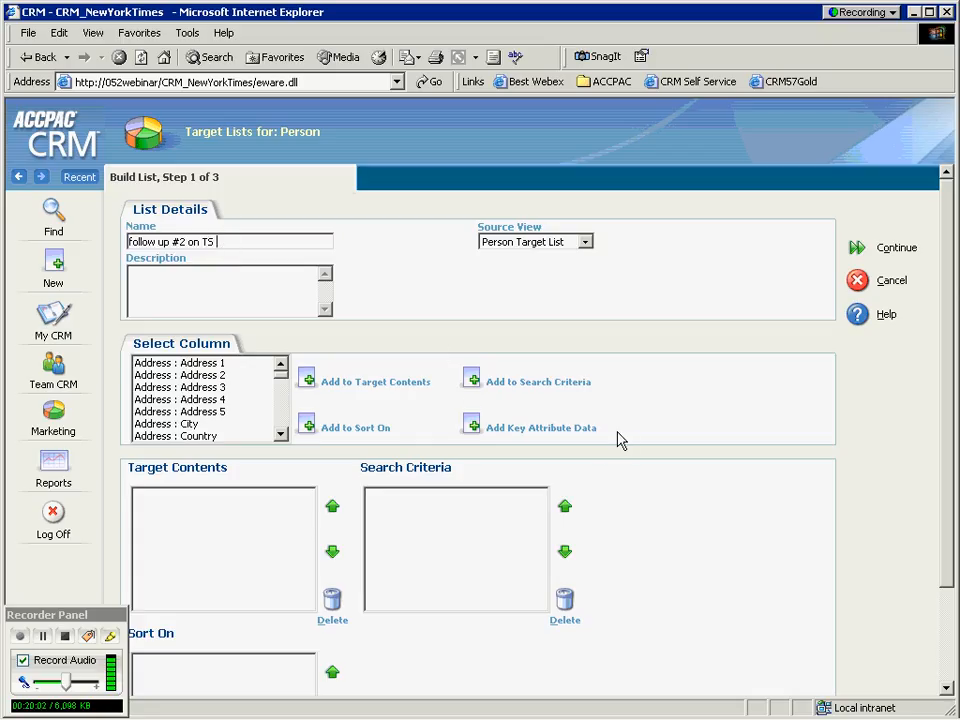
{"action": "left_click_drag", "start_coordinate": [620, 440], "coordinate": [490, 438]}
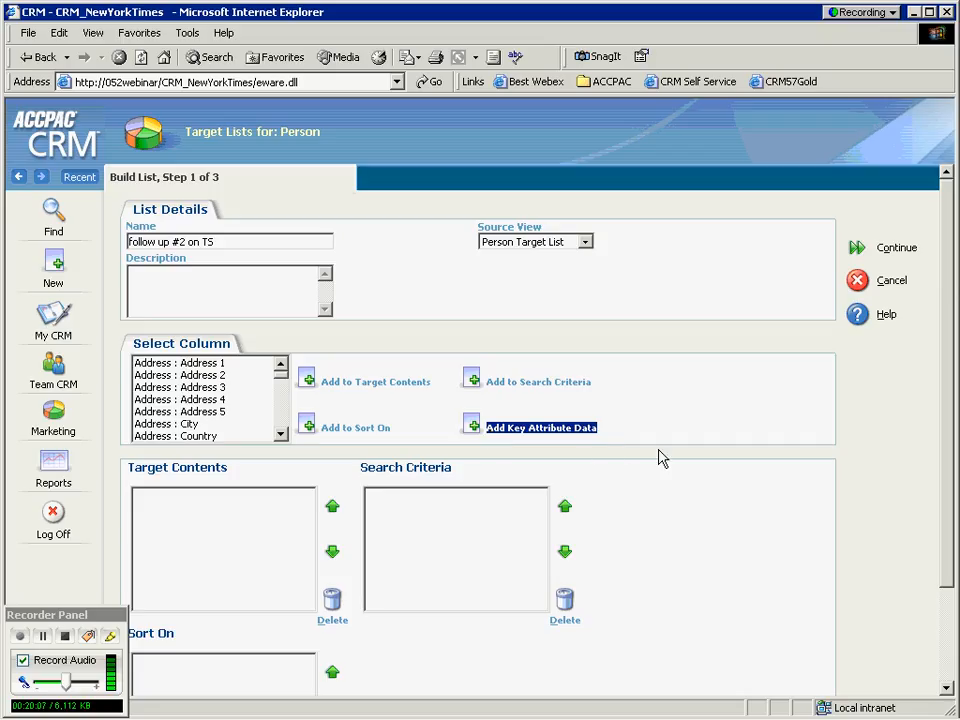